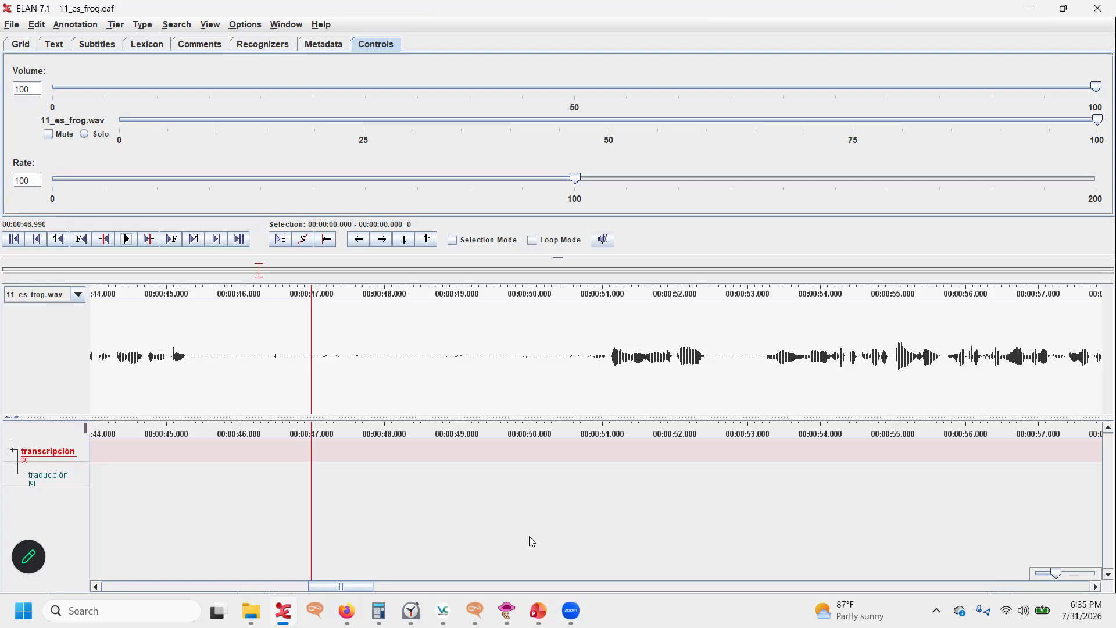
Switch to the blank PowerPoint presentation and insert the 11_es_frog audio file from the 11_es_frog folder in Sessions onto the slide
{"action": "key", "text": "alt+Tab"}
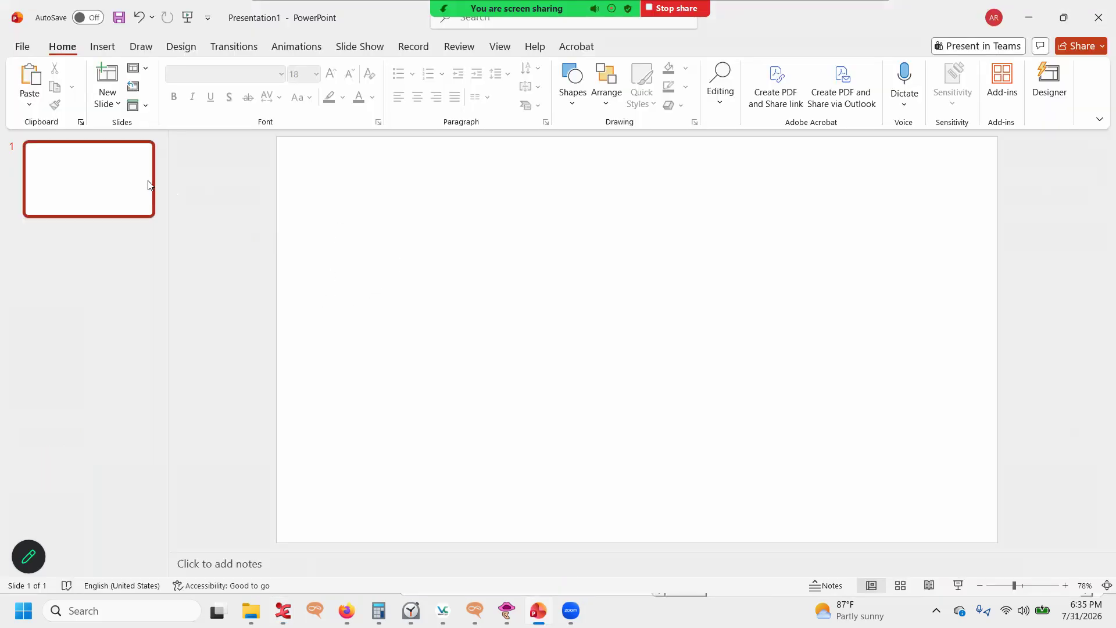
{"action": "left_click", "coordinate": [103, 47]}
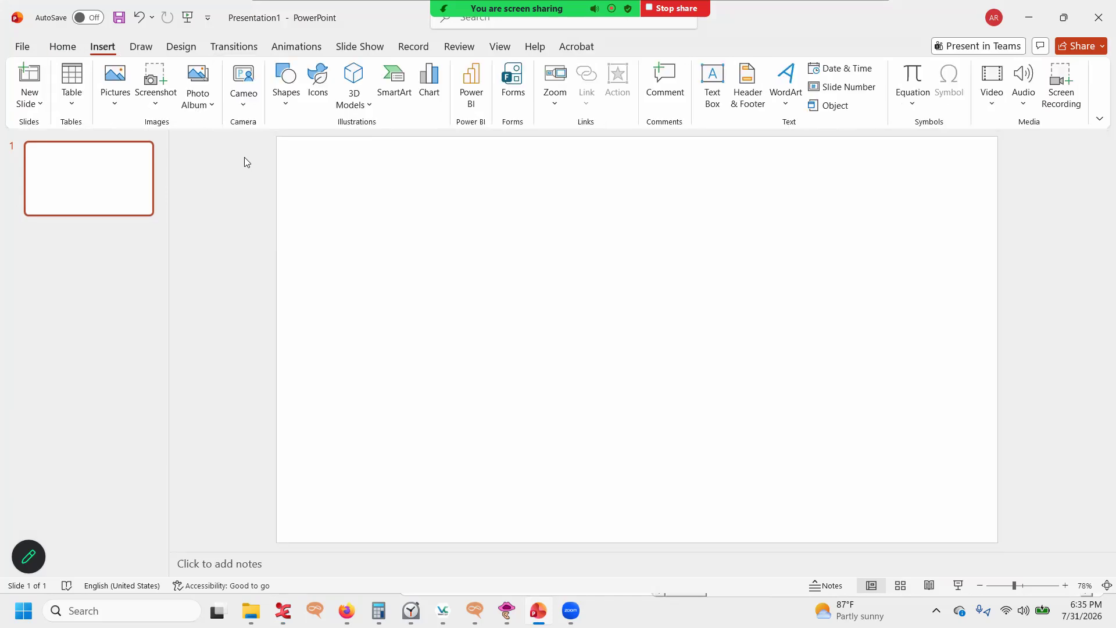
{"action": "left_click", "coordinate": [1023, 104]}
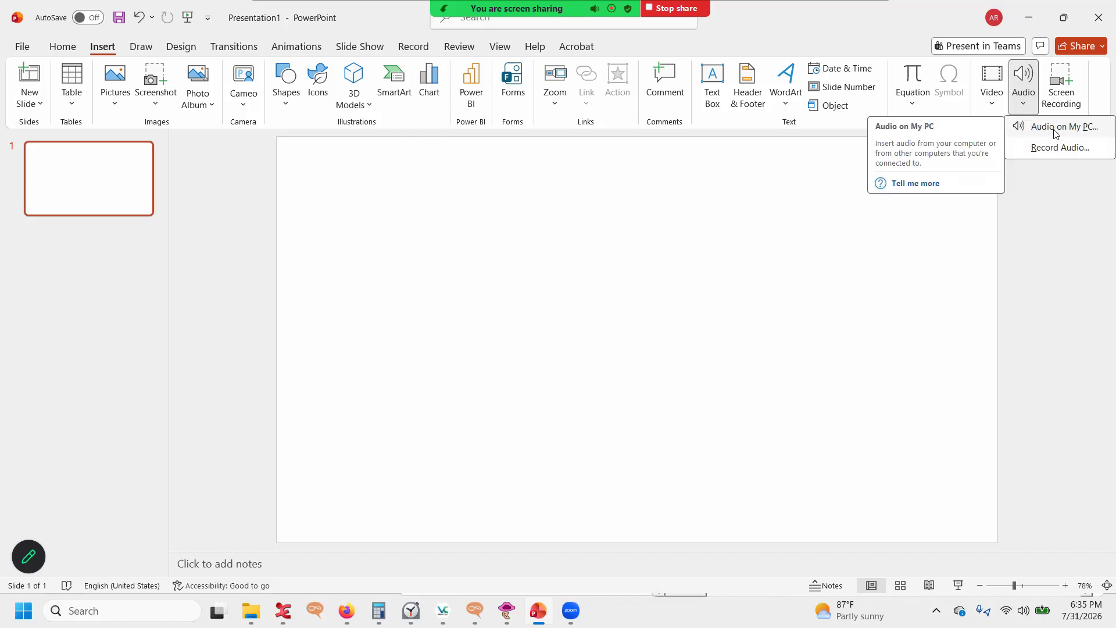
{"action": "left_click", "coordinate": [1055, 133]}
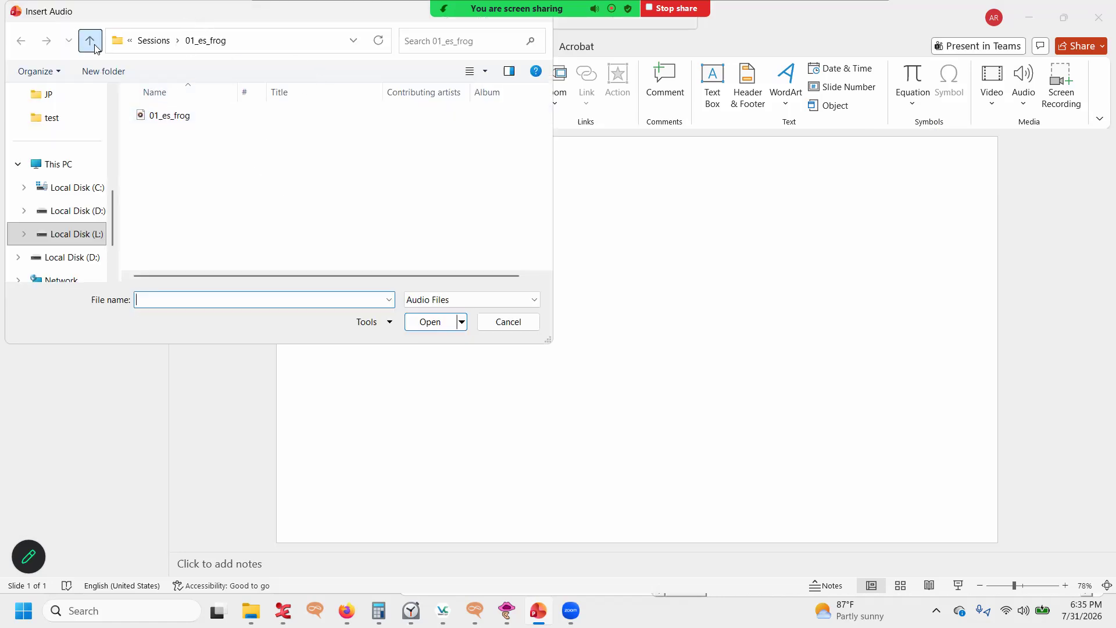
{"action": "left_click", "coordinate": [153, 40]}
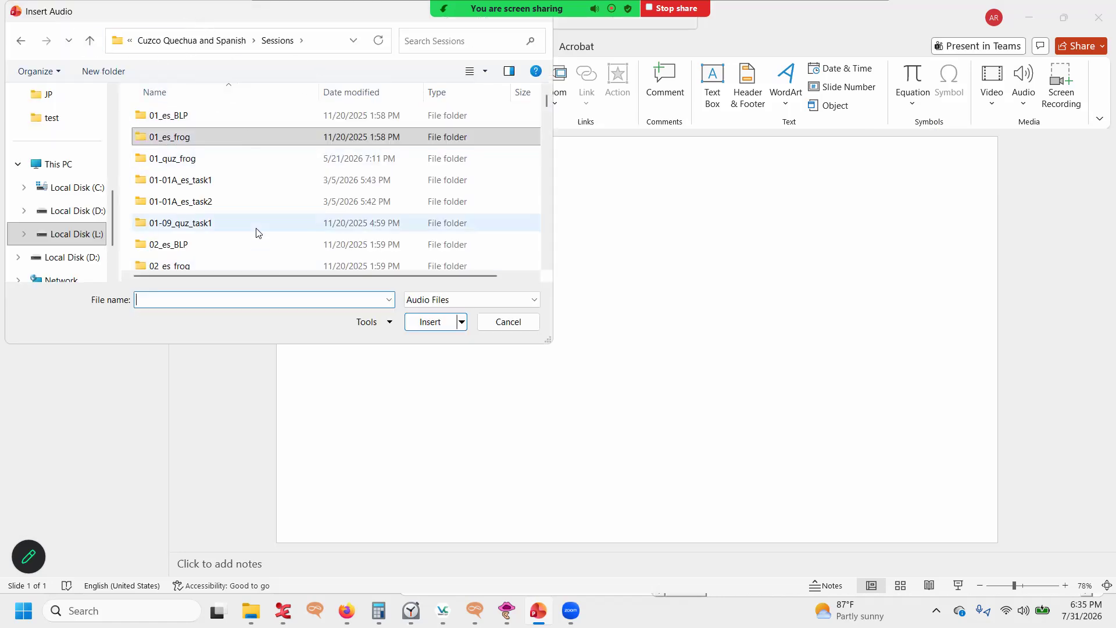
{"action": "scroll", "coordinate": [250, 224], "scroll_direction": "down", "scroll_amount": 5}
{"action": "scroll", "coordinate": [244, 221], "scroll_direction": "down", "scroll_amount": 10}
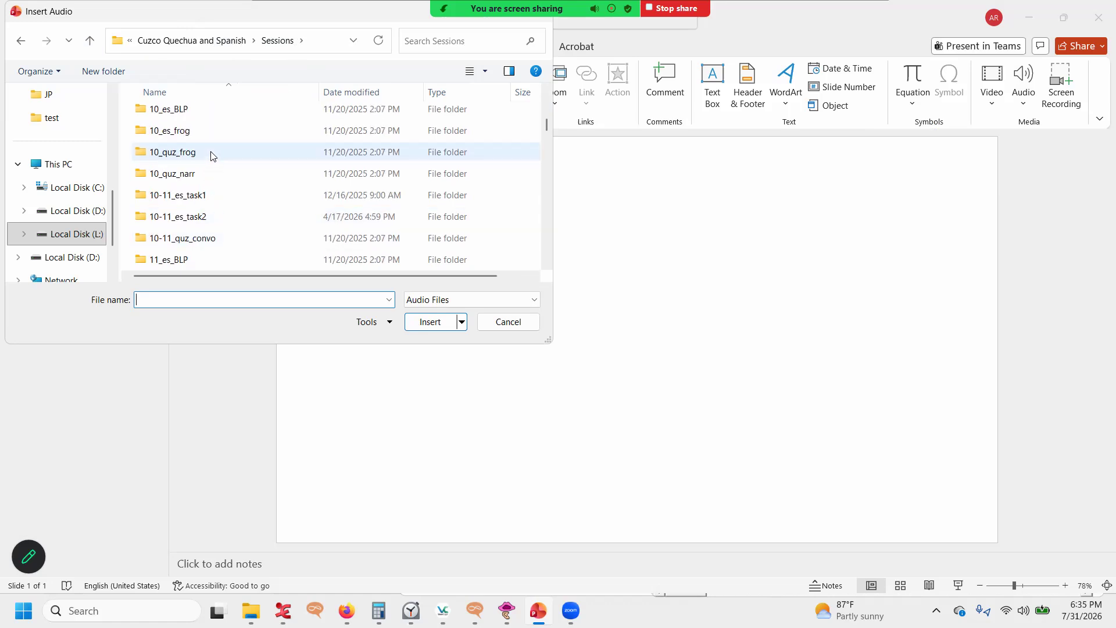
{"action": "scroll", "coordinate": [219, 225], "scroll_direction": "down", "scroll_amount": 1}
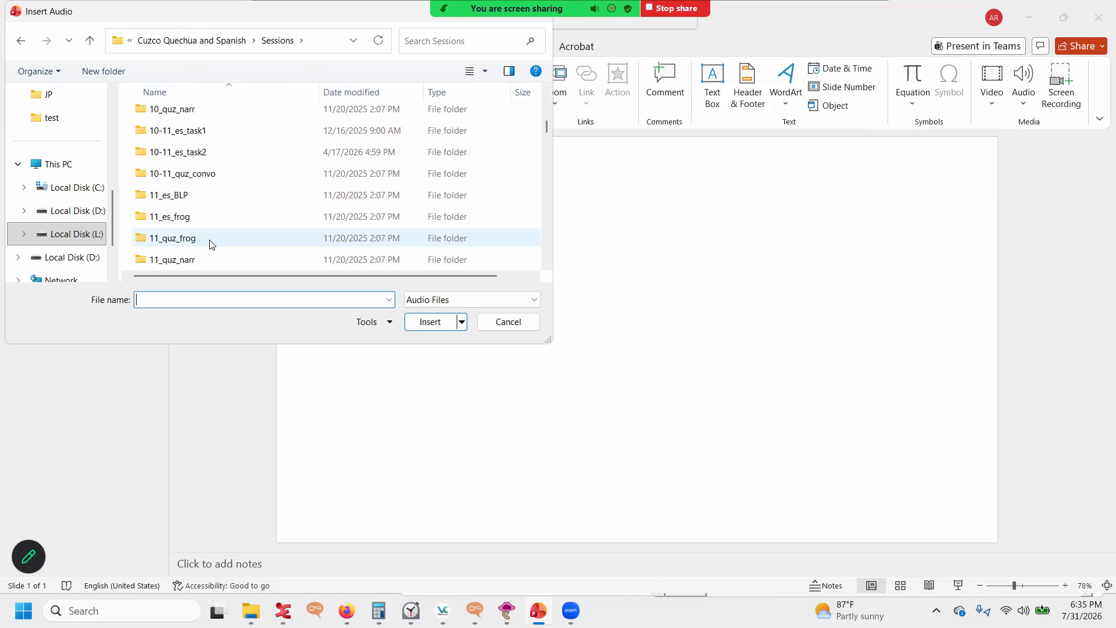
{"action": "double_click", "coordinate": [211, 221]}
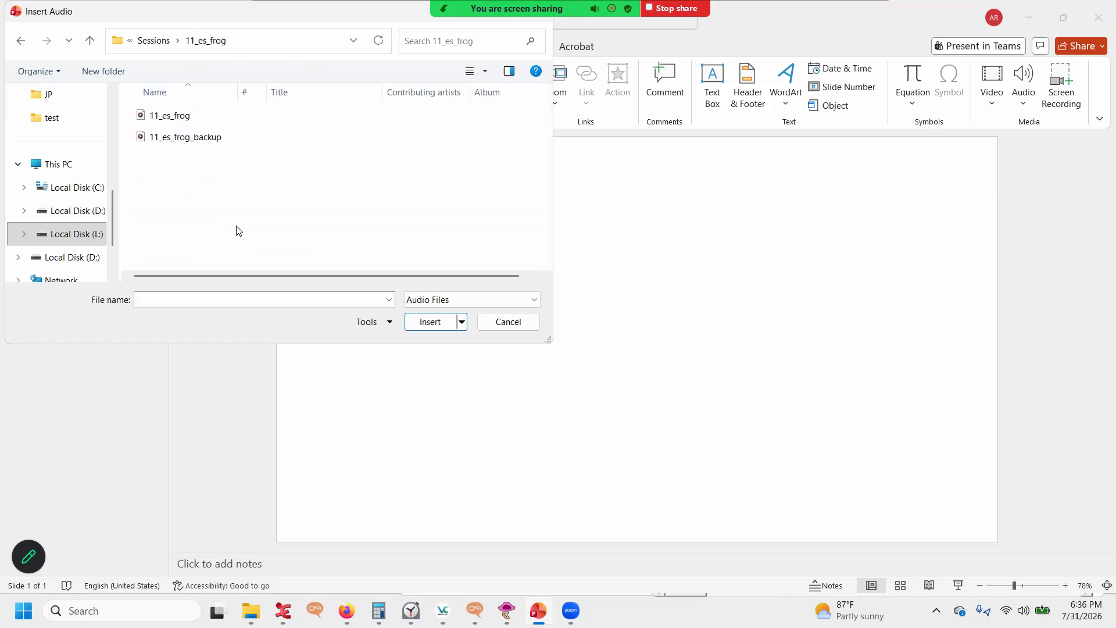
{"action": "left_click", "coordinate": [171, 116]}
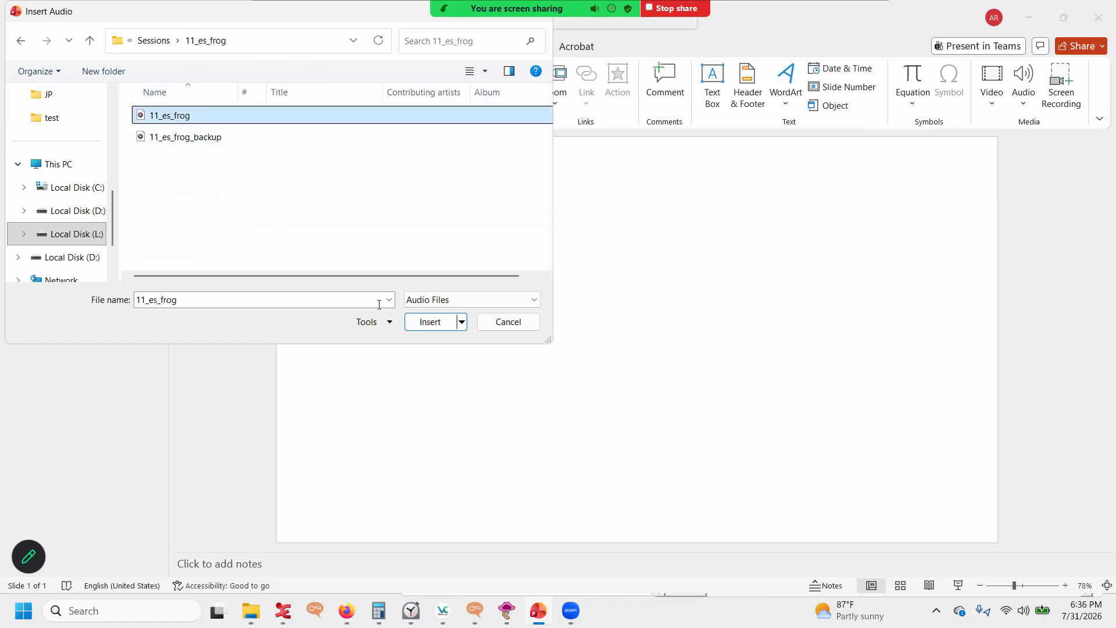
{"action": "left_click", "coordinate": [435, 324]}
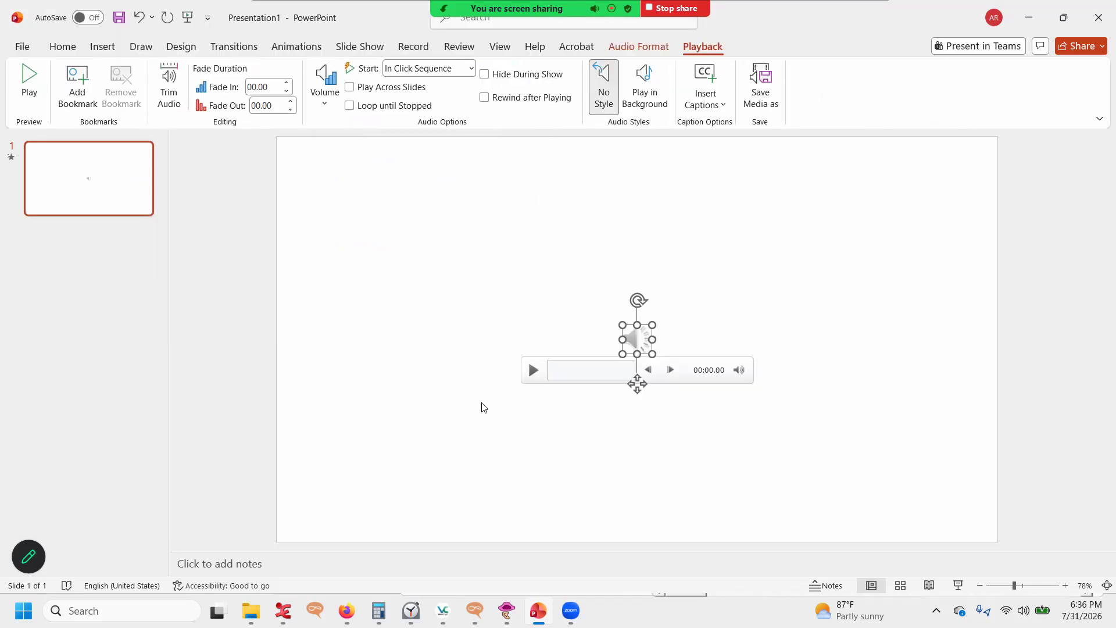
{"action": "left_click_drag", "start_coordinate": [638, 331], "coordinate": [637, 334]}
{"action": "left_click", "coordinate": [585, 415]}
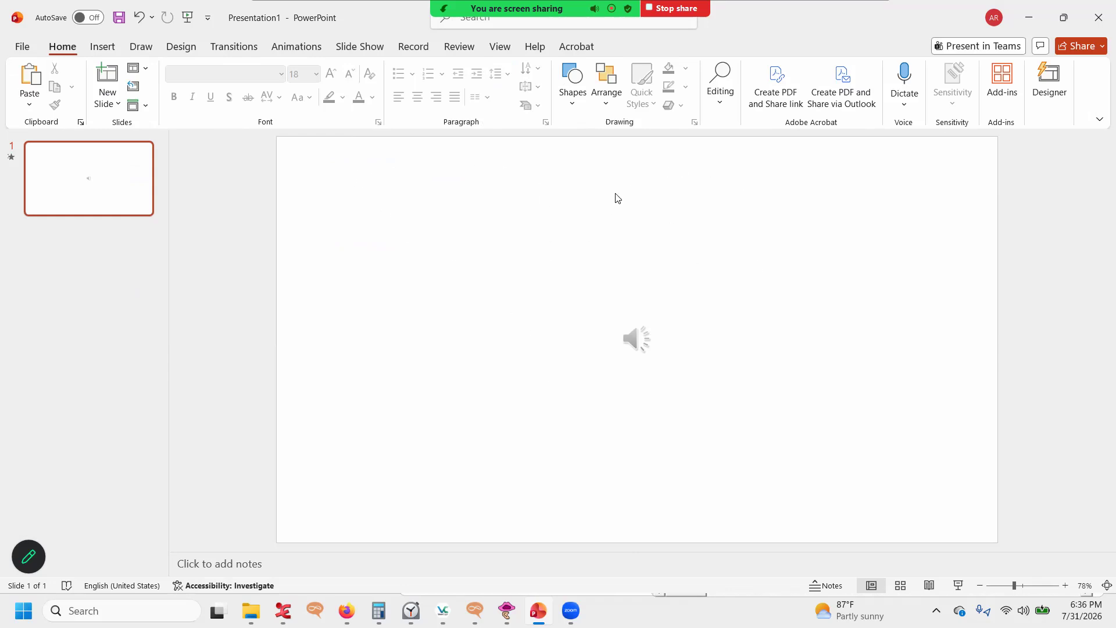
Set up a video export of the presentation at Full HD (1080p) quality
{"action": "left_click", "coordinate": [22, 48]}
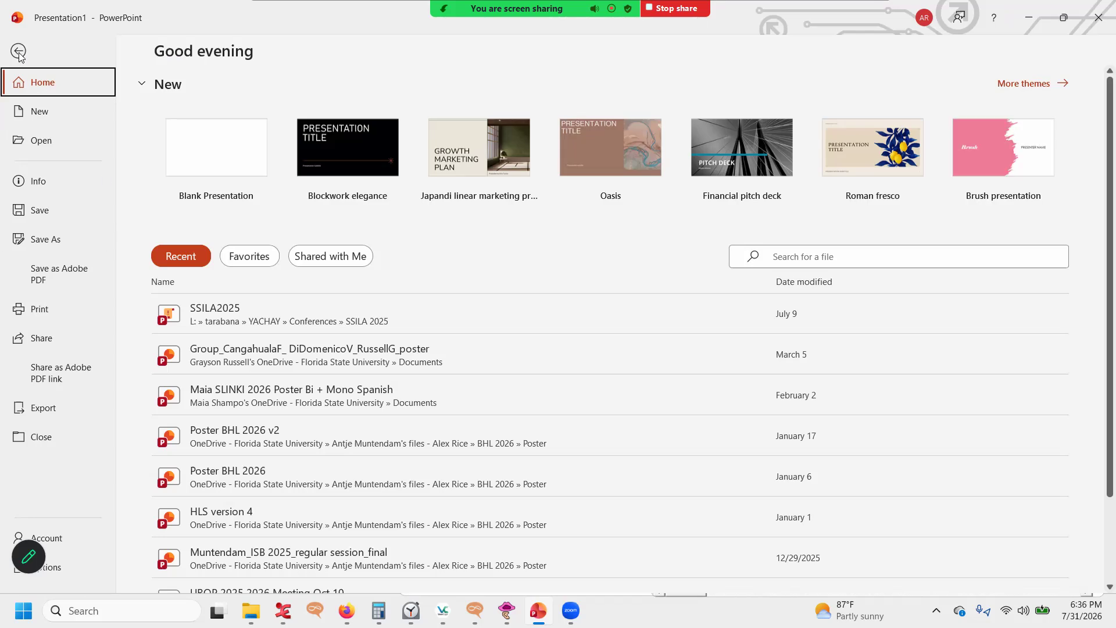
{"action": "left_click", "coordinate": [68, 407]}
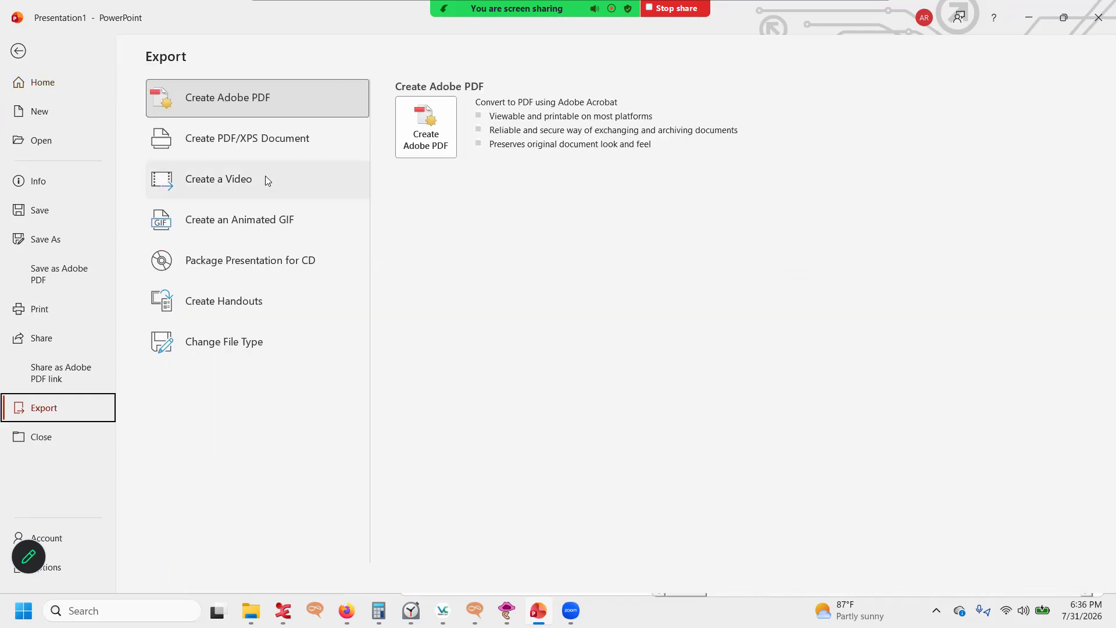
{"action": "left_click", "coordinate": [230, 186]}
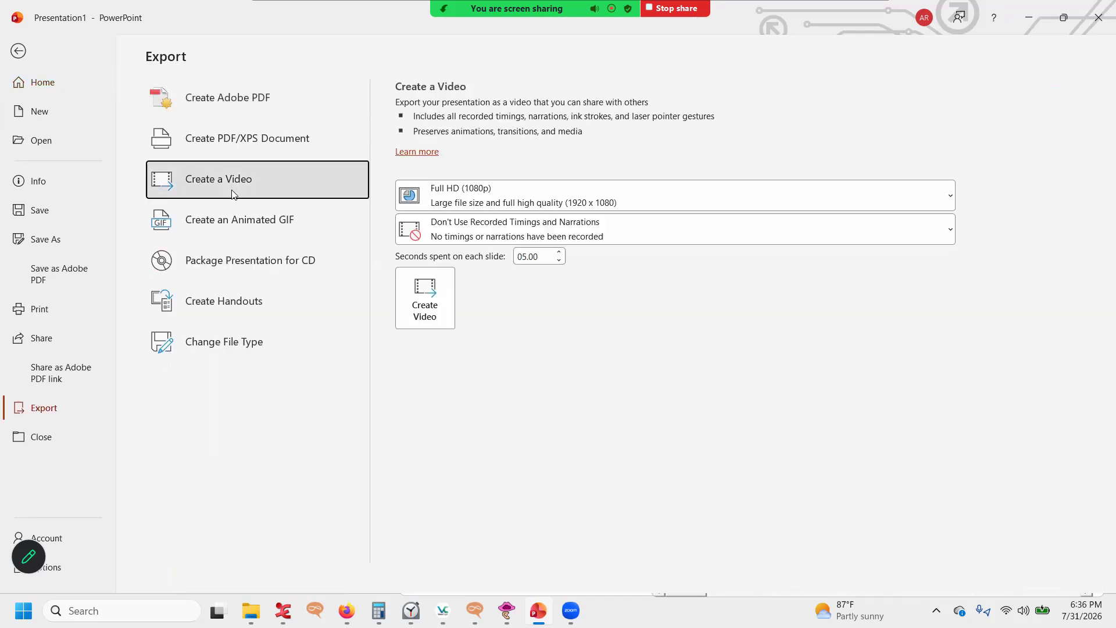
{"action": "left_click", "coordinate": [519, 205]}
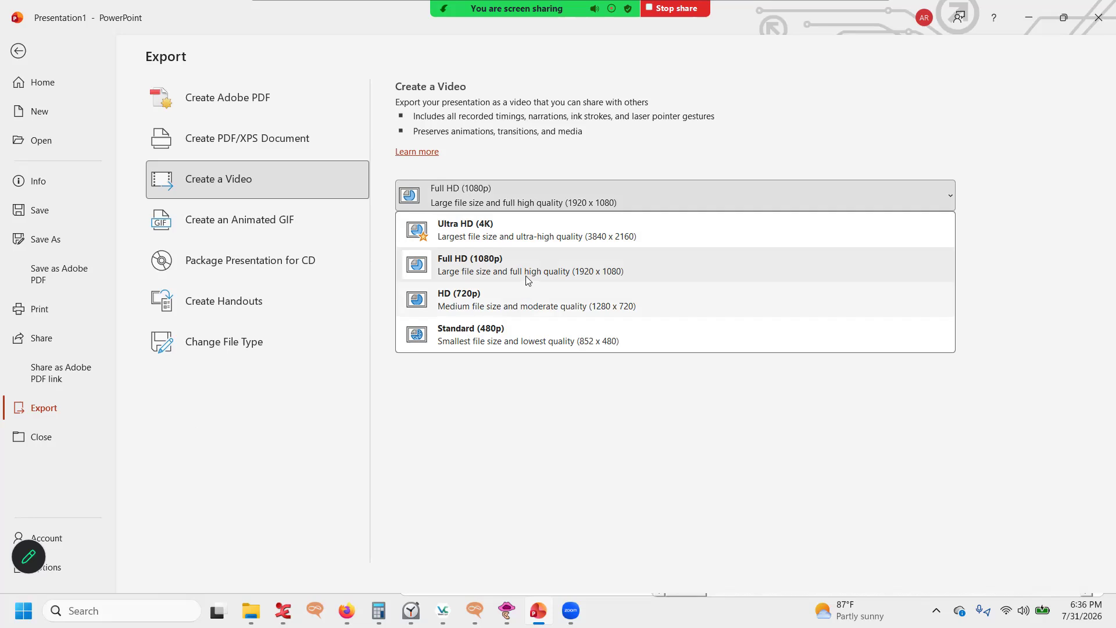
{"action": "left_click", "coordinate": [529, 269]}
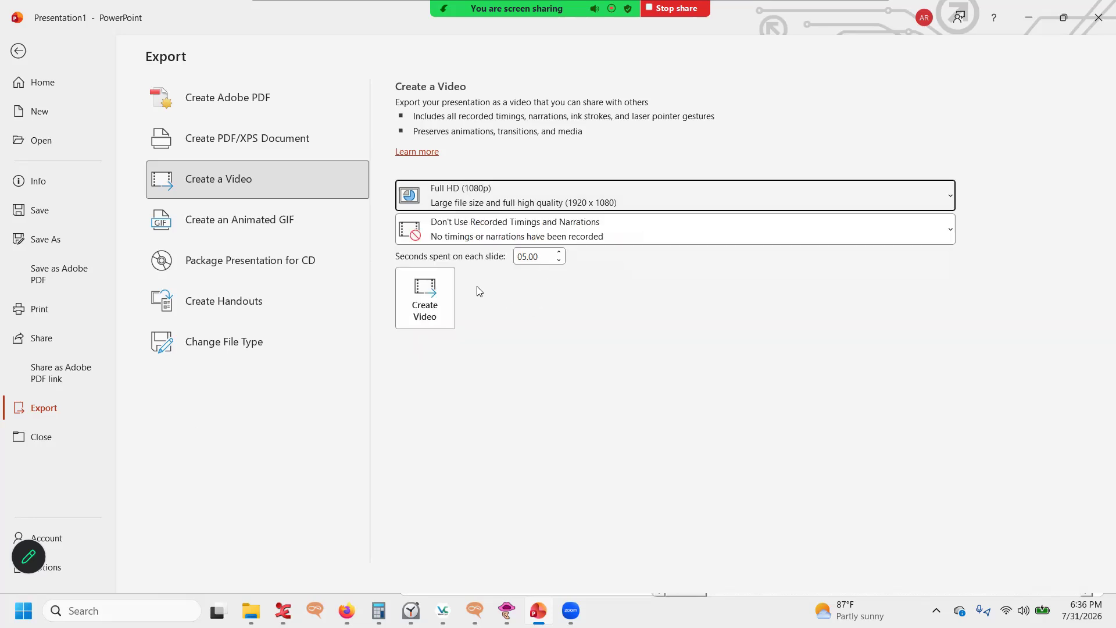
Create the MPEG-4 video on the Desktop under the file name frog_11
{"action": "left_click", "coordinate": [432, 306]}
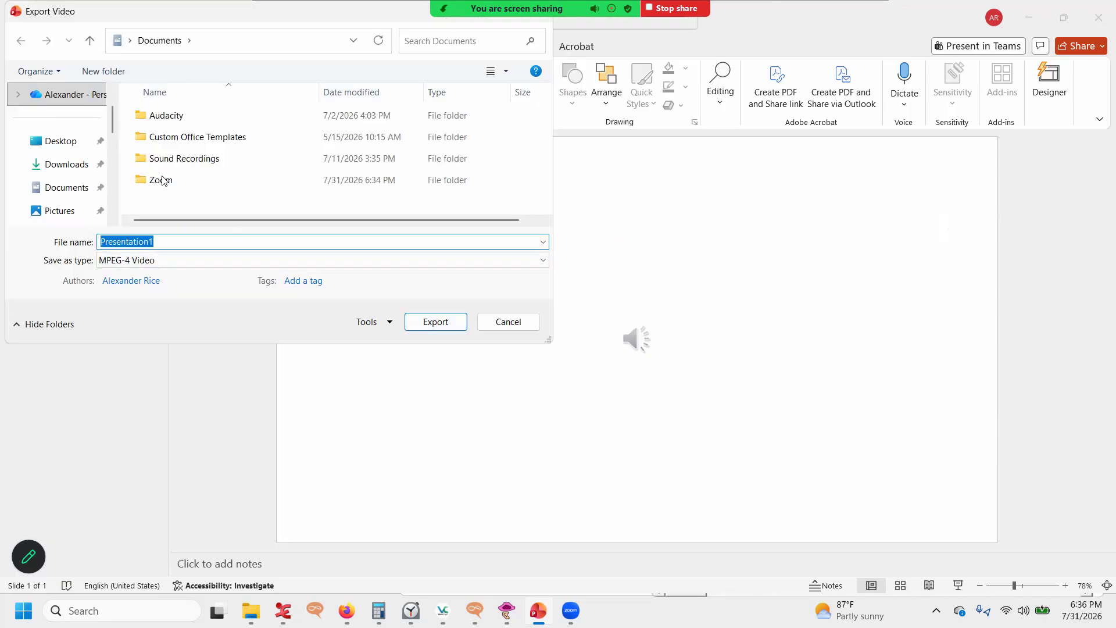
{"action": "scroll", "coordinate": [55, 141], "scroll_direction": "up", "scroll_amount": 1}
{"action": "left_click", "coordinate": [69, 193]}
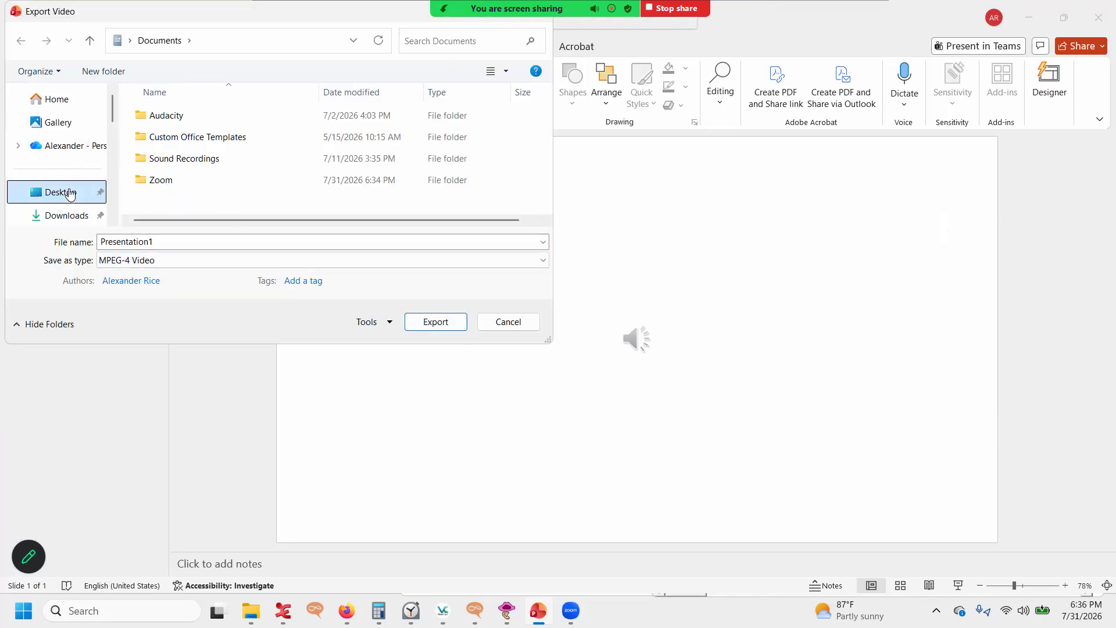
{"action": "left_click", "coordinate": [205, 243]}
{"action": "left_click", "coordinate": [213, 243]}
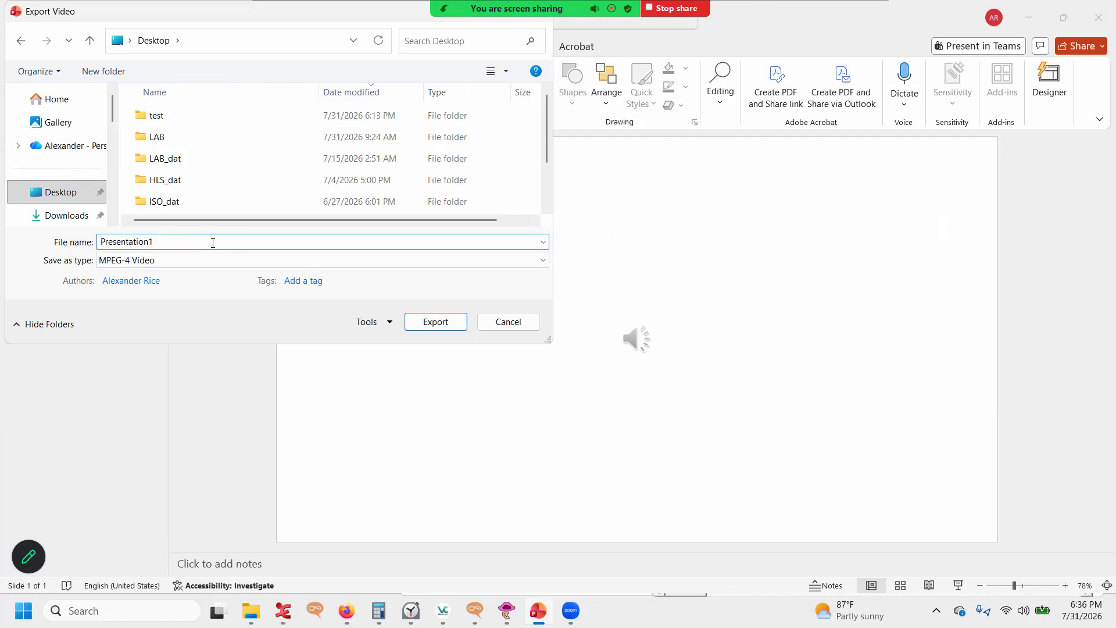
{"action": "key", "text": "BackSpace"}
{"action": "key", "text": "BackSpace"}
{"action": "key", "text": "BackSpace"}
{"action": "key", "text": "BackSpace"}
{"action": "key", "text": "BackSpace"}
{"action": "key", "text": "BackSpace"}
{"action": "key", "text": "BackSpace"}
{"action": "key", "text": "BackSpace"}
{"action": "key", "text": "BackSpace"}
{"action": "key", "text": "BackSpace"}
{"action": "key", "text": "BackSpace"}
{"action": "key", "text": "BackSpace"}
{"action": "key", "text": "BackSpace"}
{"action": "type", "text": "forg"}
{"action": "key", "text": "BackSpace"}
{"action": "key", "text": "BackSpace"}
{"action": "key", "text": "BackSpace"}
{"action": "type", "text": "rog_11"}
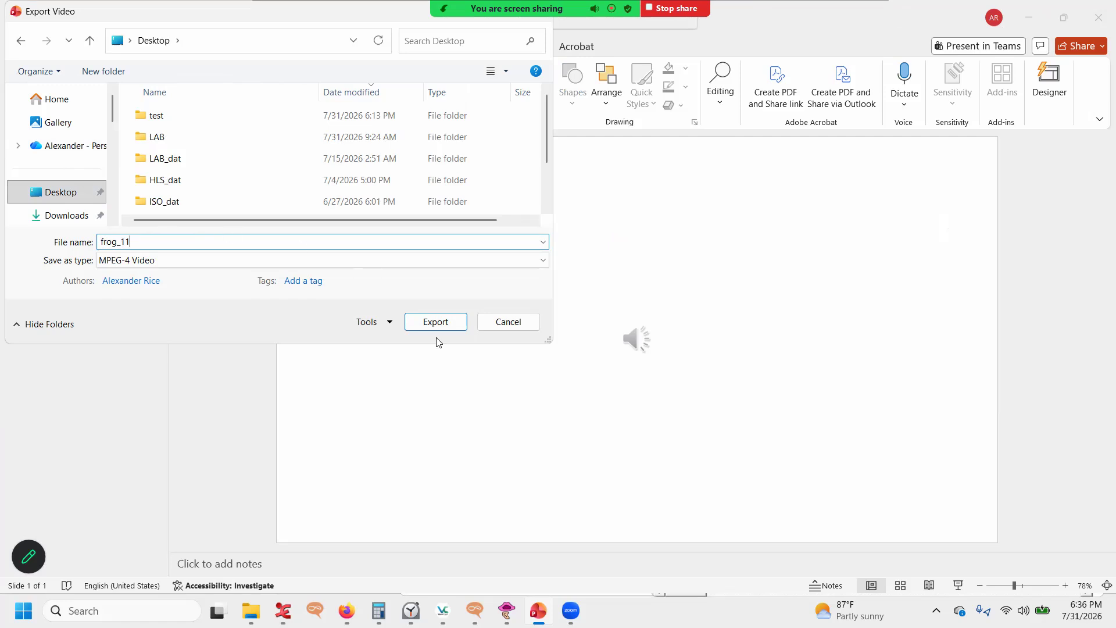
{"action": "left_click", "coordinate": [445, 323]}
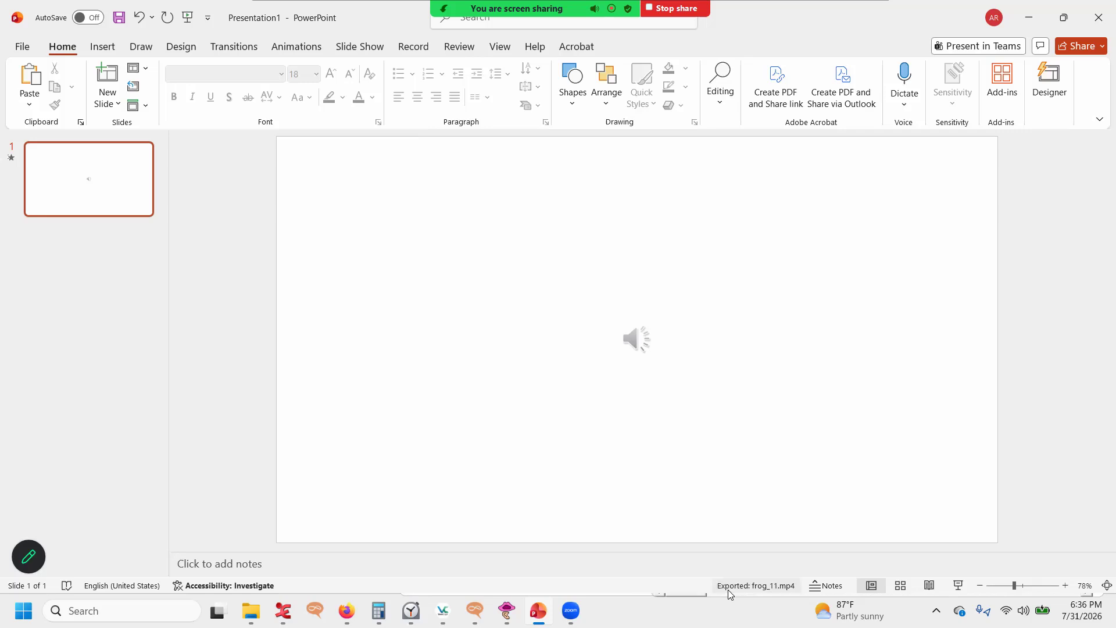
Switch to File Explorer and open the exported frog_11 video from the Desktop
{"action": "left_click", "coordinate": [250, 610]}
{"action": "left_click", "coordinate": [112, 543]}
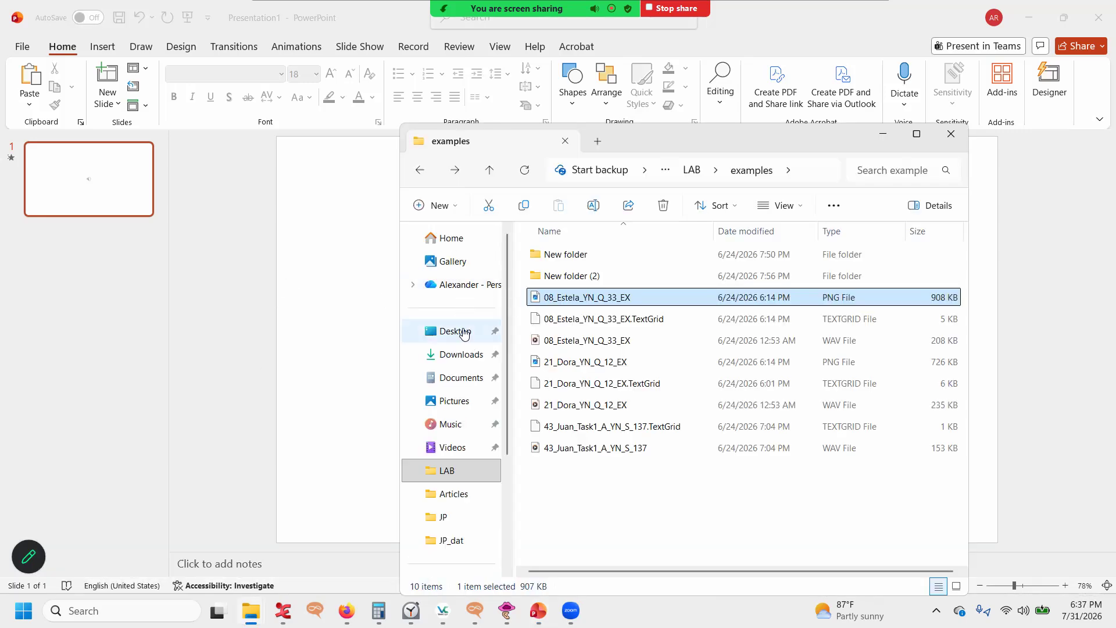
{"action": "left_click", "coordinate": [461, 331]}
{"action": "scroll", "coordinate": [696, 476], "scroll_direction": "down", "scroll_amount": 3}
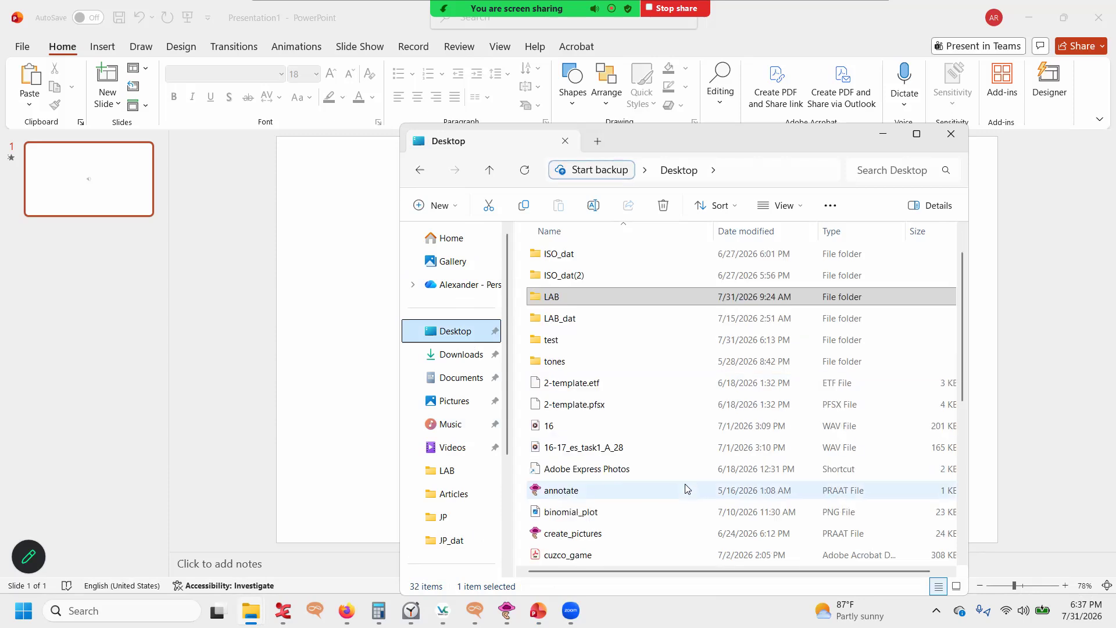
{"action": "scroll", "coordinate": [593, 491], "scroll_direction": "down", "scroll_amount": 2}
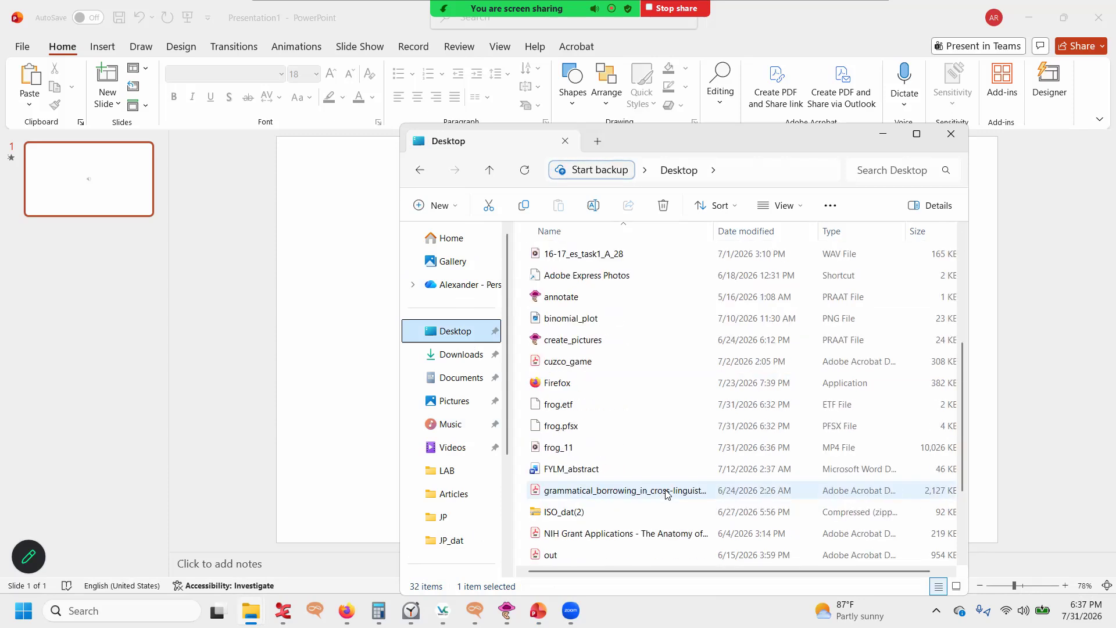
{"action": "double_click", "coordinate": [629, 456]}
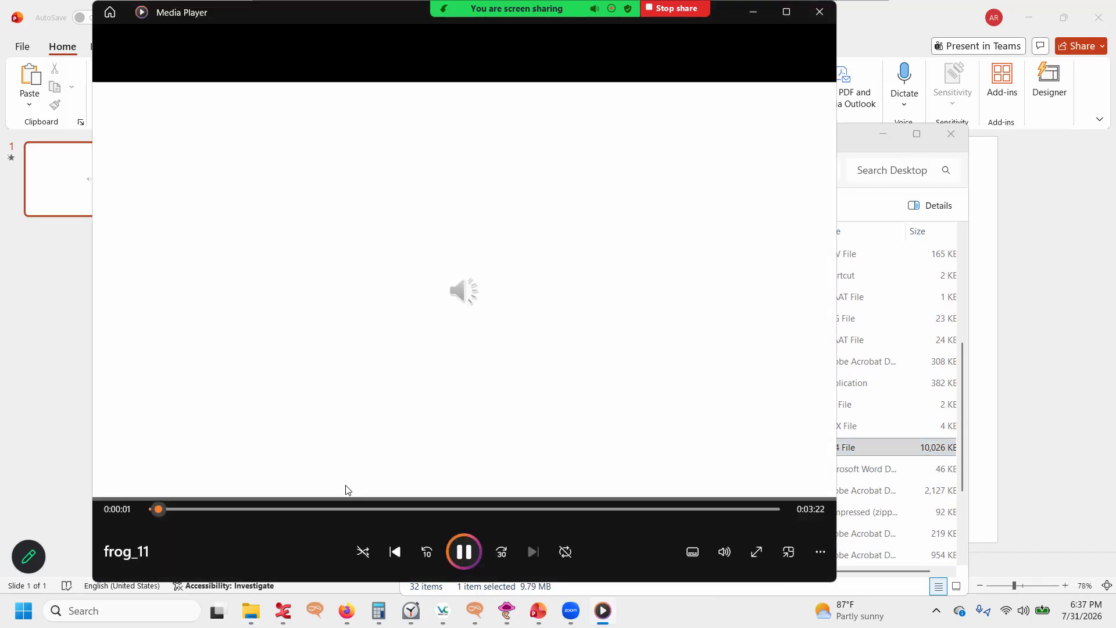
Check playback of the frog_11 video at several points along its timeline, pause it and close the player
{"action": "left_click", "coordinate": [359, 509]}
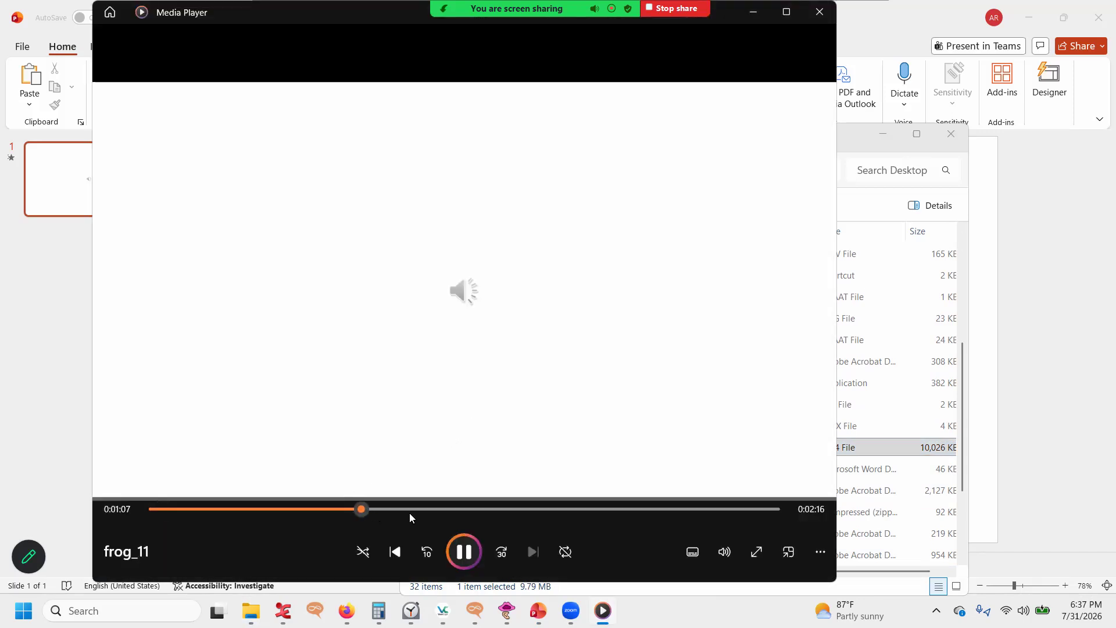
{"action": "left_click", "coordinate": [448, 509]}
{"action": "left_click", "coordinate": [558, 510]}
{"action": "left_click", "coordinate": [681, 510]}
{"action": "left_click", "coordinate": [729, 510]}
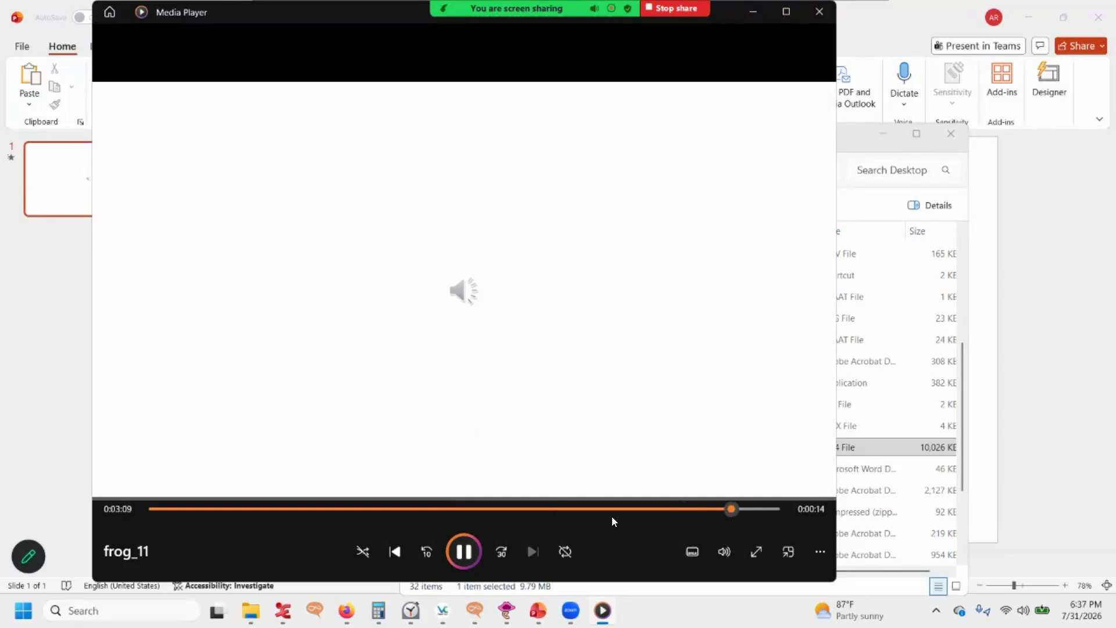
{"action": "left_click", "coordinate": [456, 537]}
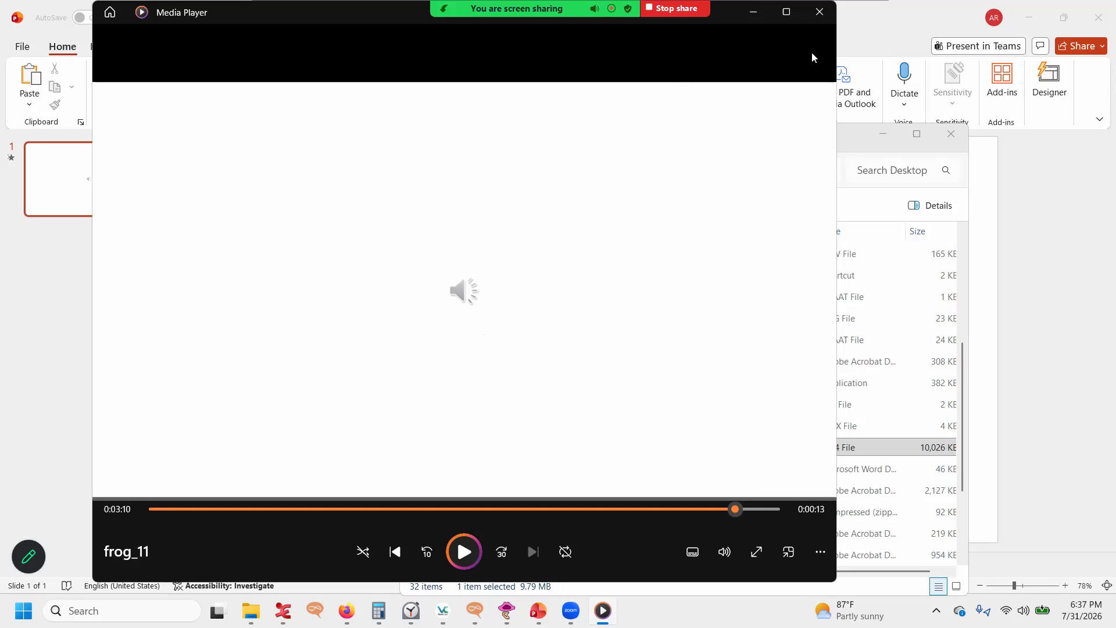
{"action": "left_click", "coordinate": [818, 13]}
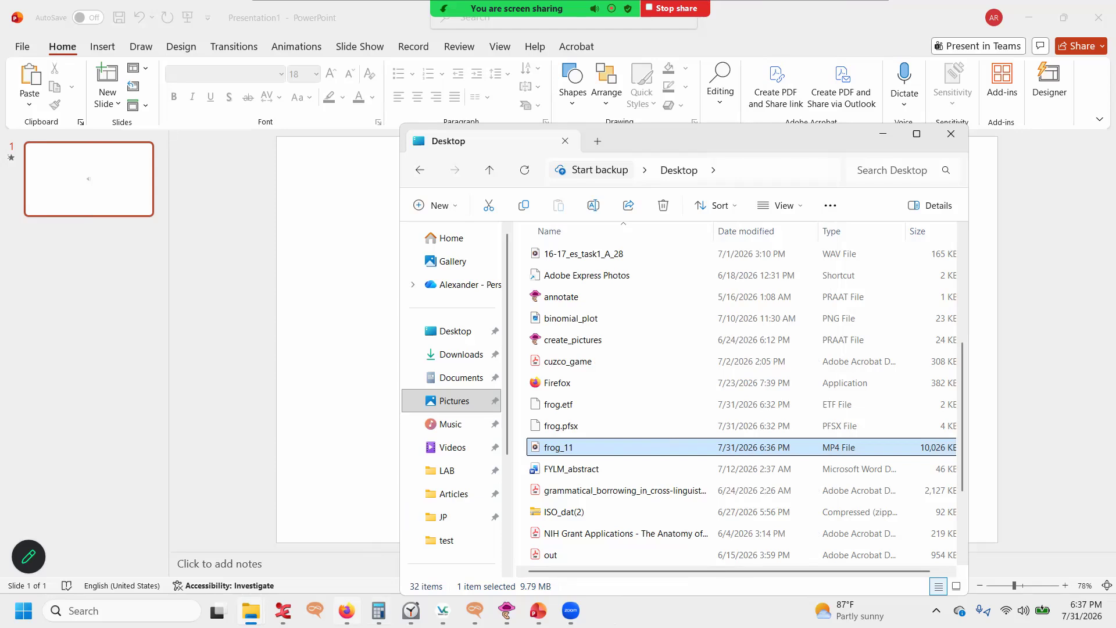
Switch to YouTube Studio in Firefox and upload the frog_11 video from the Desktop
{"action": "left_click", "coordinate": [347, 610]}
{"action": "left_click", "coordinate": [882, 7]}
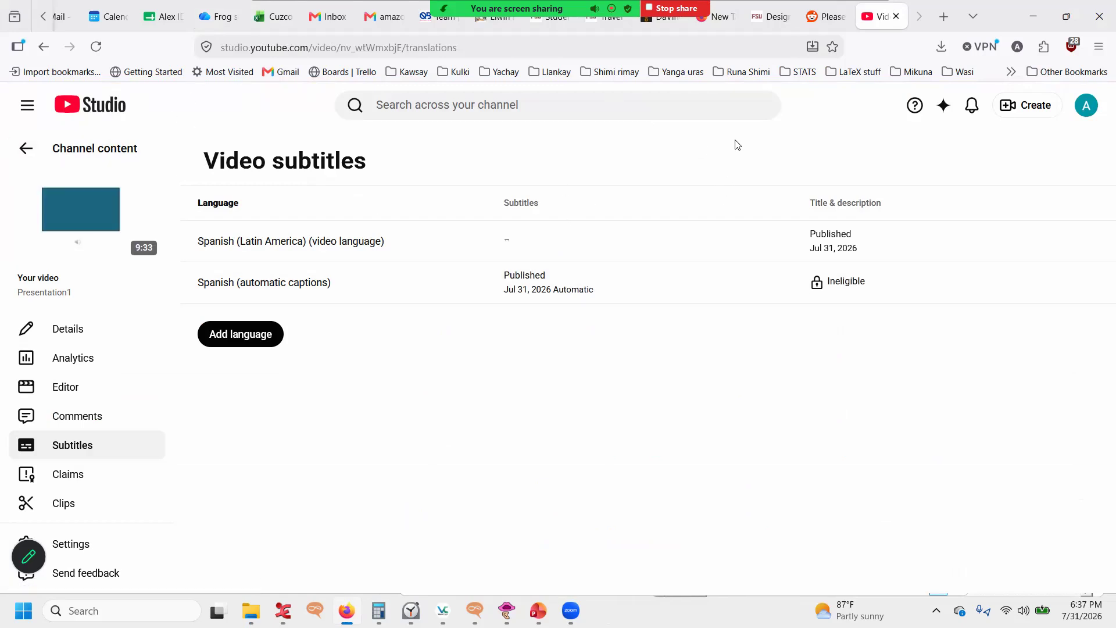
{"action": "left_click", "coordinate": [1036, 108]}
{"action": "left_click", "coordinate": [1016, 137]}
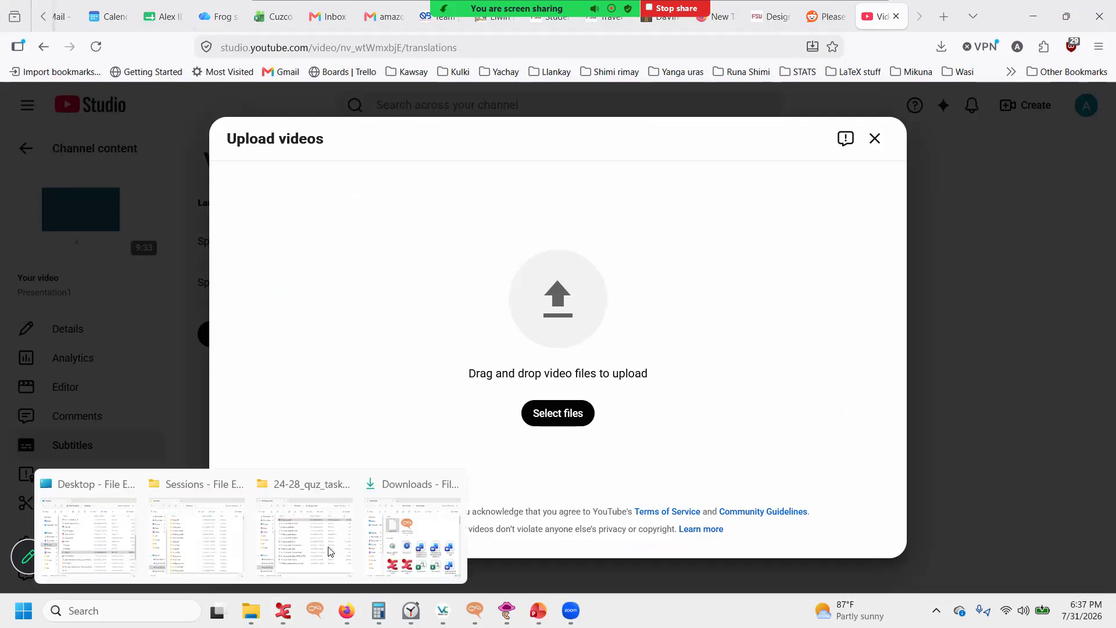
{"action": "left_click", "coordinate": [556, 417]}
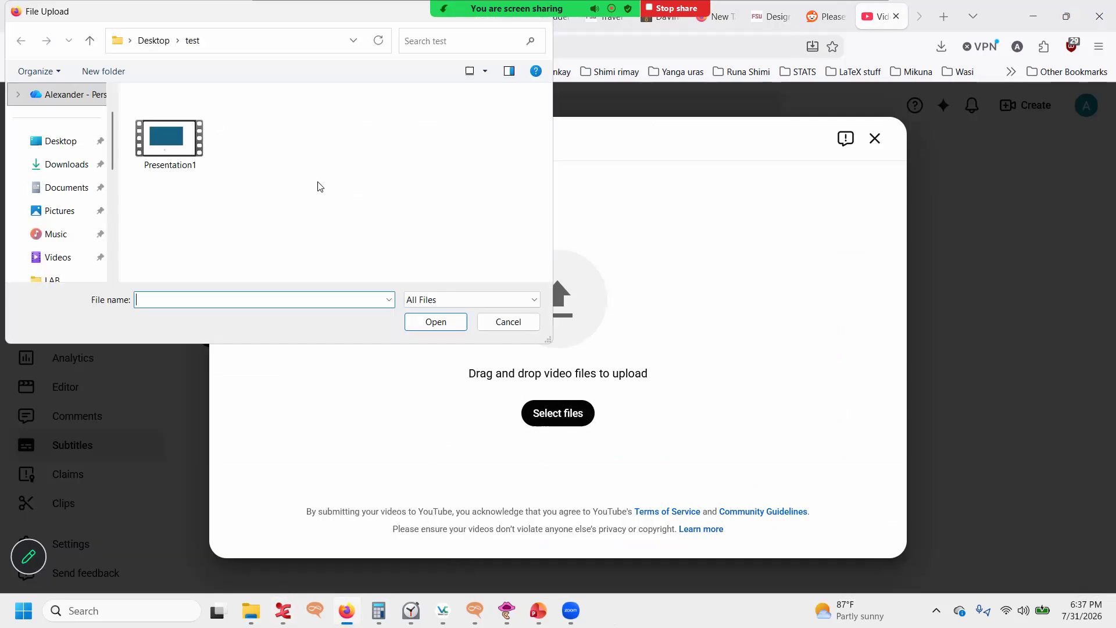
{"action": "left_click", "coordinate": [64, 142]}
{"action": "scroll", "coordinate": [226, 206], "scroll_direction": "down", "scroll_amount": 3}
{"action": "scroll", "coordinate": [226, 206], "scroll_direction": "up", "scroll_amount": 10}
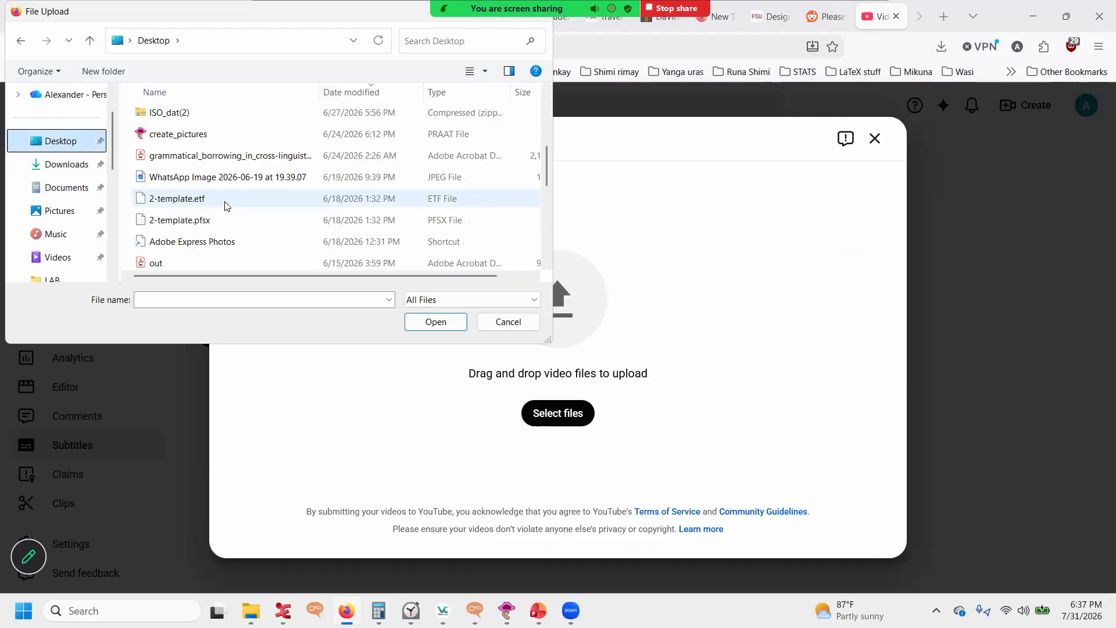
{"action": "scroll", "coordinate": [226, 207], "scroll_direction": "up", "scroll_amount": 1}
{"action": "left_click", "coordinate": [186, 117]}
{"action": "left_click", "coordinate": [430, 322]}
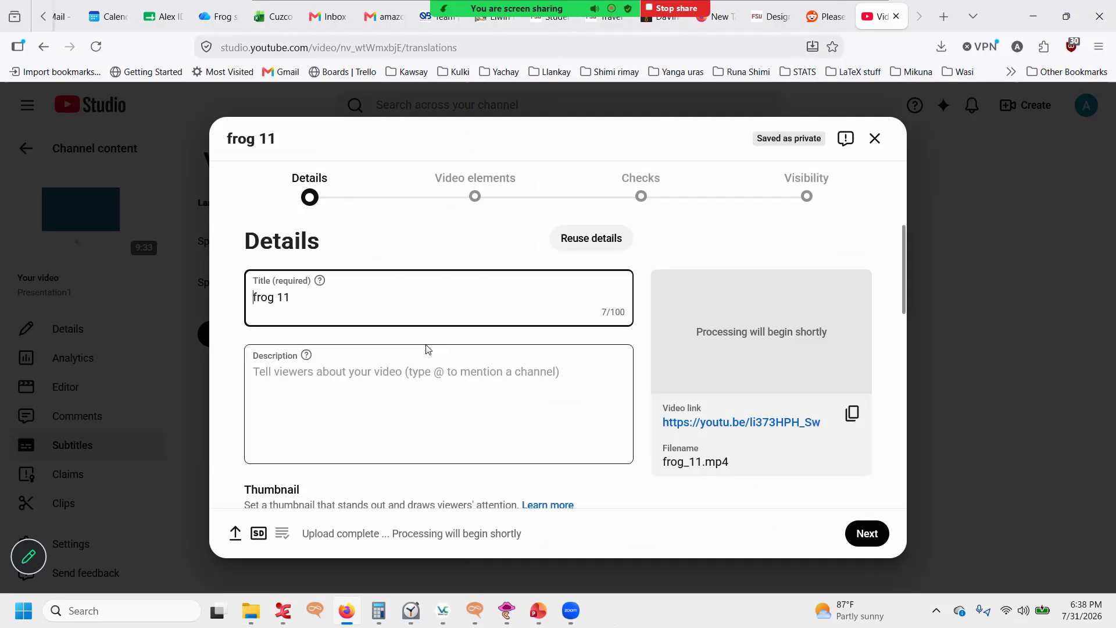
Examine the frog 11 upload details and the additional settings, from thumbnail and audience to language and captions certification
{"action": "scroll", "coordinate": [426, 349], "scroll_direction": "down", "scroll_amount": 4}
{"action": "scroll", "coordinate": [427, 347], "scroll_direction": "down", "scroll_amount": 3}
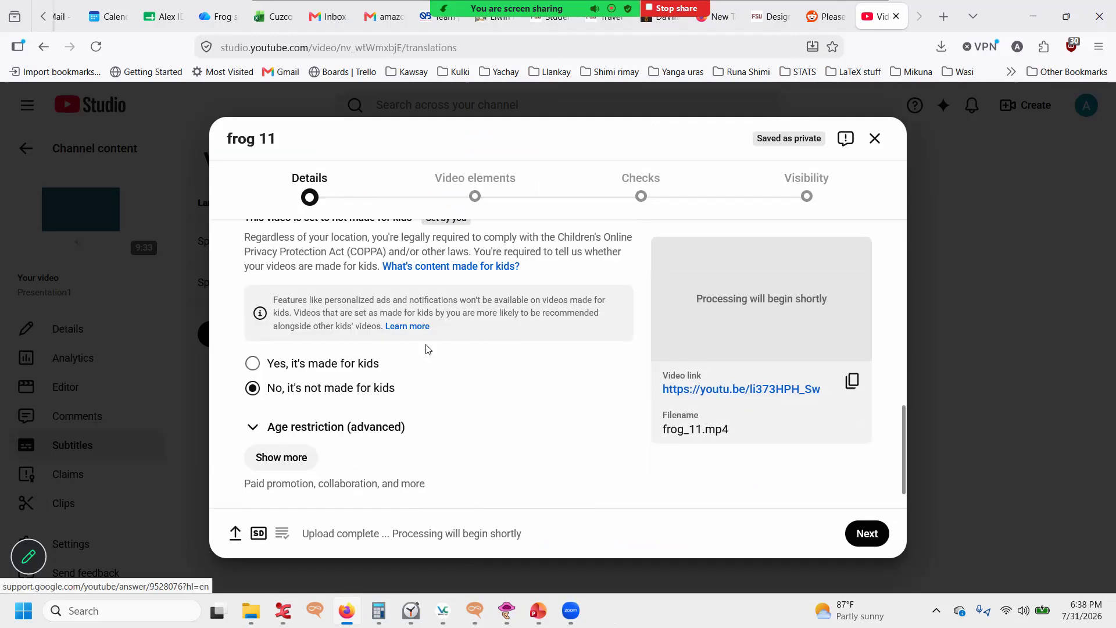
{"action": "scroll", "coordinate": [392, 423], "scroll_direction": "up", "scroll_amount": 9}
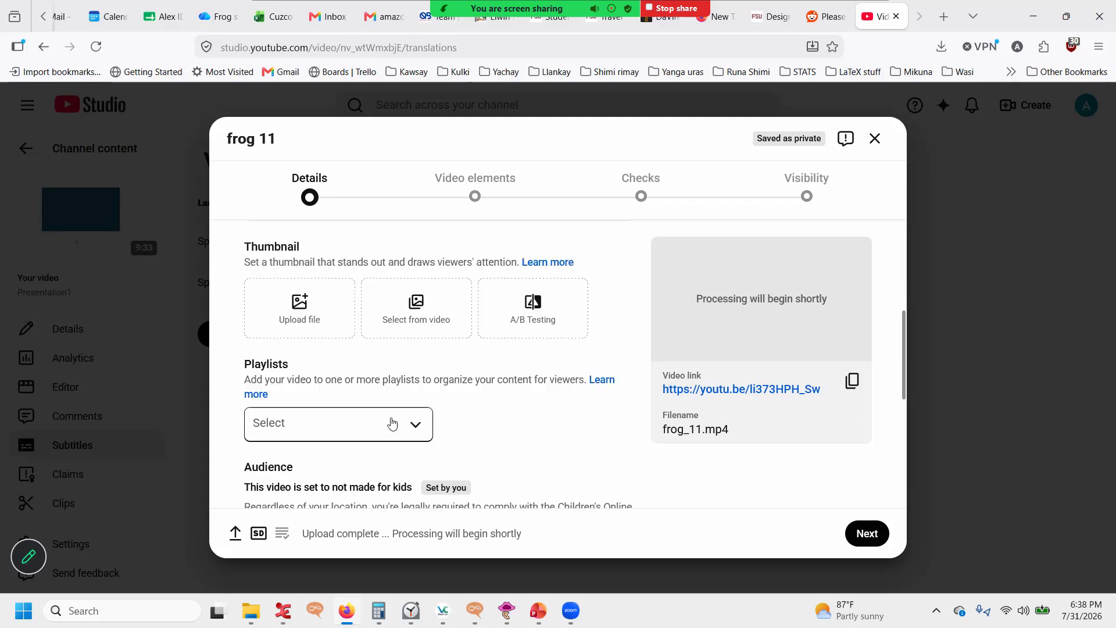
{"action": "scroll", "coordinate": [505, 387], "scroll_direction": "down", "scroll_amount": 7}
{"action": "scroll", "coordinate": [503, 391], "scroll_direction": "down", "scroll_amount": 3}
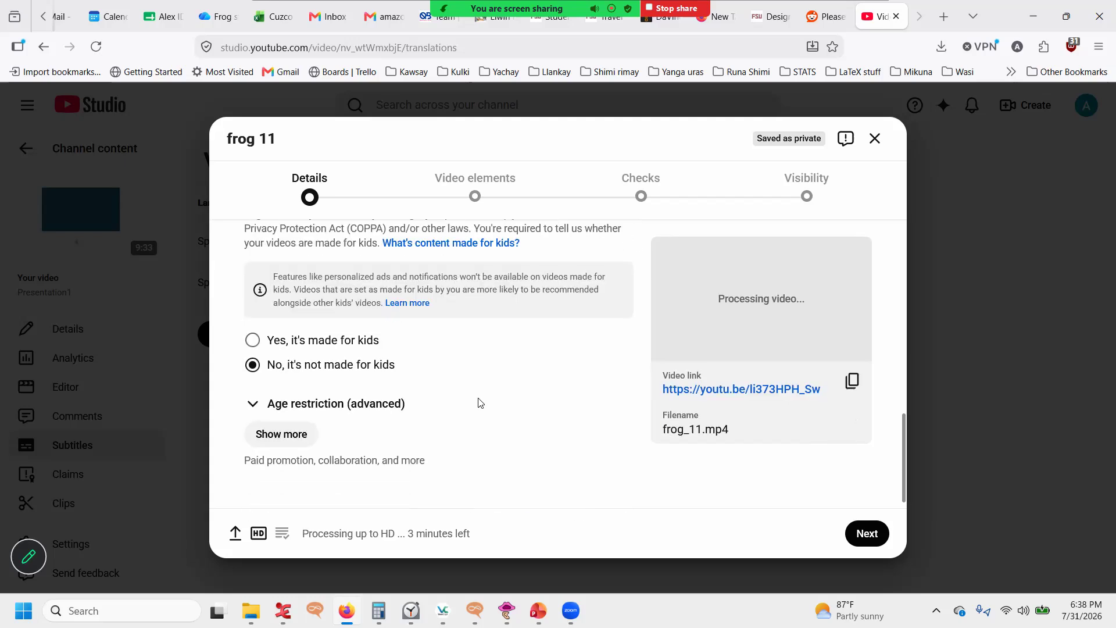
{"action": "left_click", "coordinate": [301, 439]}
{"action": "scroll", "coordinate": [436, 424], "scroll_direction": "down", "scroll_amount": 9}
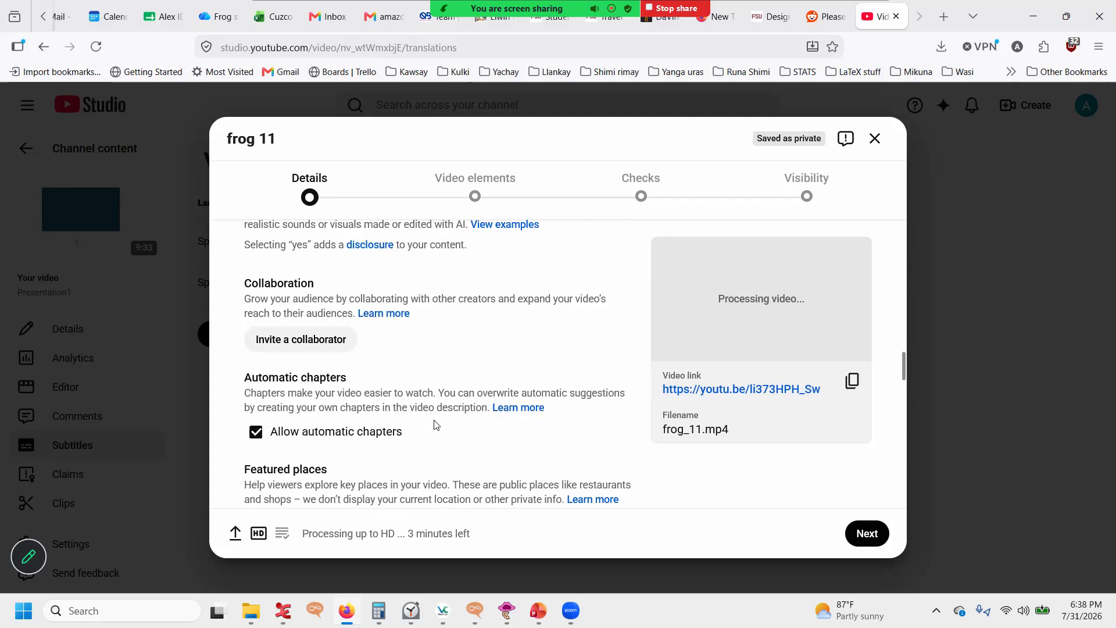
{"action": "scroll", "coordinate": [436, 424], "scroll_direction": "down", "scroll_amount": 3}
{"action": "scroll", "coordinate": [435, 421], "scroll_direction": "down", "scroll_amount": 3}
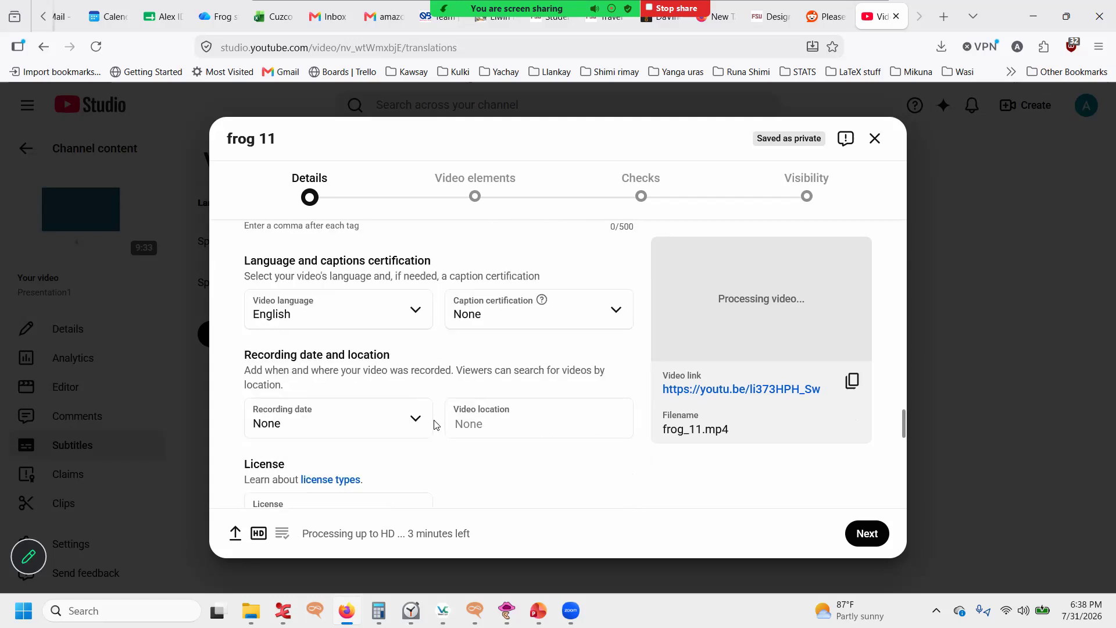
{"action": "scroll", "coordinate": [239, 274], "scroll_direction": "up", "scroll_amount": 20}
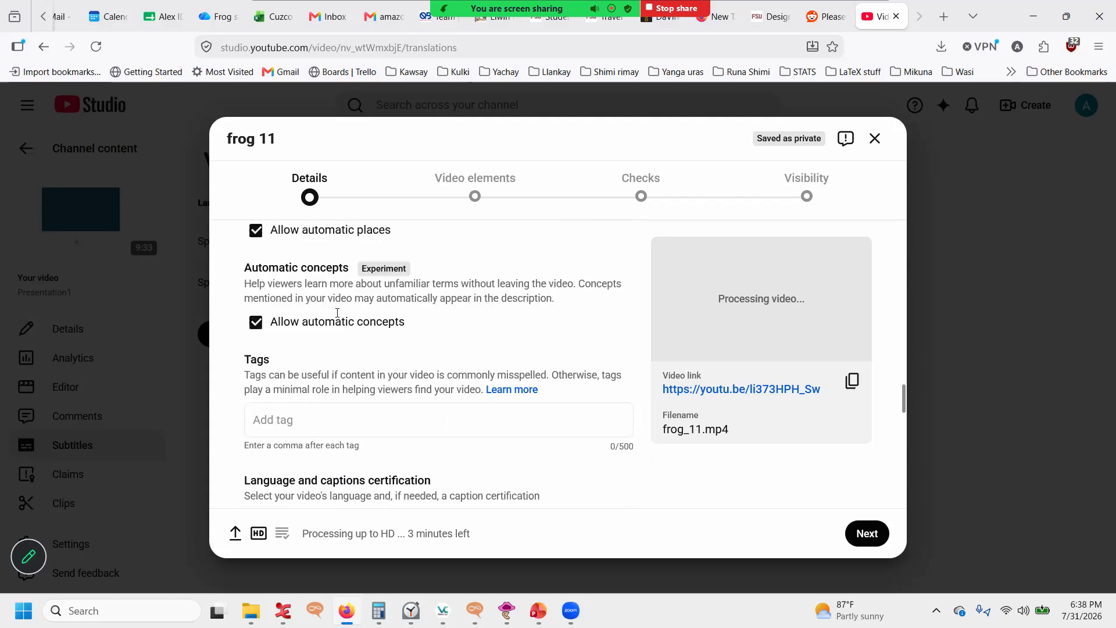
{"action": "scroll", "coordinate": [319, 273], "scroll_direction": "down", "scroll_amount": 6}
{"action": "scroll", "coordinate": [320, 324], "scroll_direction": "up", "scroll_amount": 5}
{"action": "scroll", "coordinate": [302, 360], "scroll_direction": "down", "scroll_amount": 5}
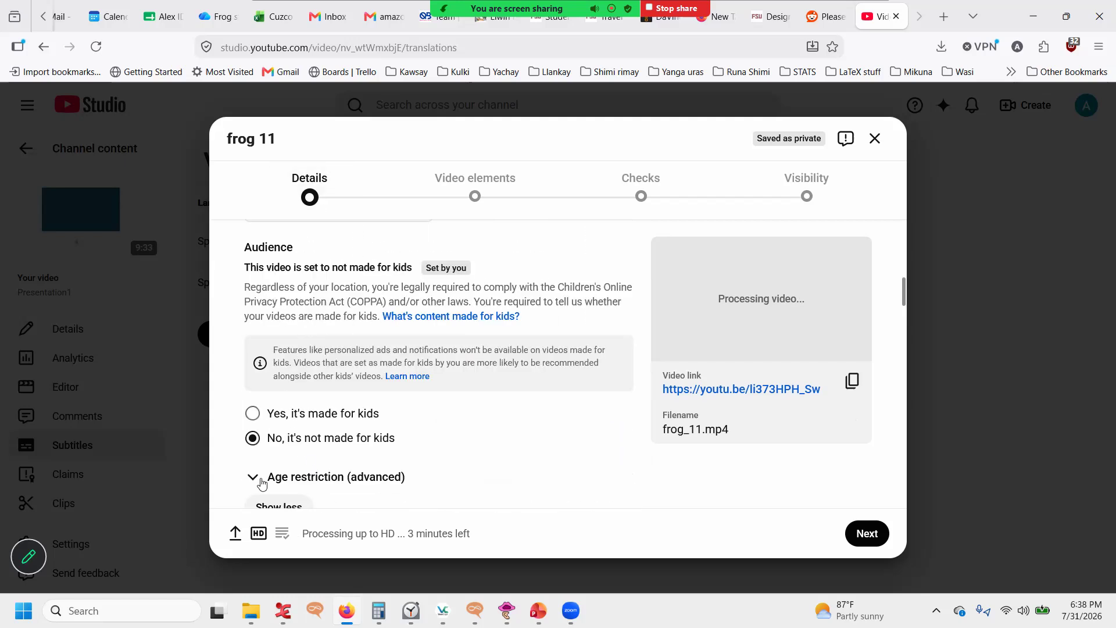
{"action": "scroll", "coordinate": [272, 407], "scroll_direction": "down", "scroll_amount": 3}
{"action": "left_click", "coordinate": [278, 364]}
{"action": "scroll", "coordinate": [309, 376], "scroll_direction": "up", "scroll_amount": 5}
{"action": "scroll", "coordinate": [310, 376], "scroll_direction": "down", "scroll_amount": 5}
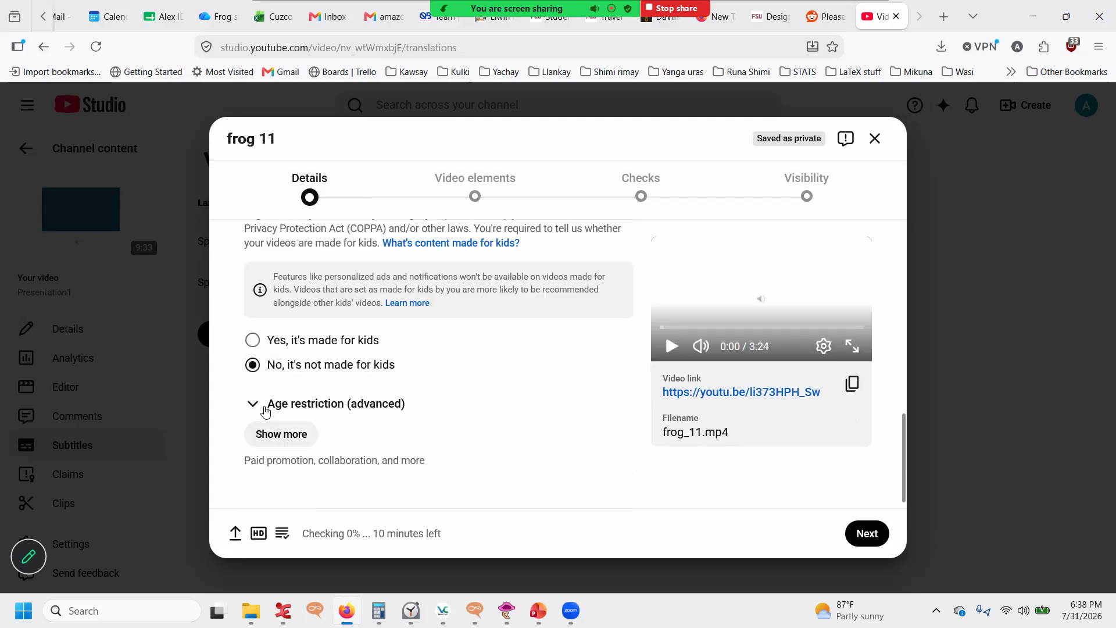
Try to set the video language to Spanish (Latin America) in the additional settings, and leave caption certification at None
{"action": "left_click", "coordinate": [314, 433]}
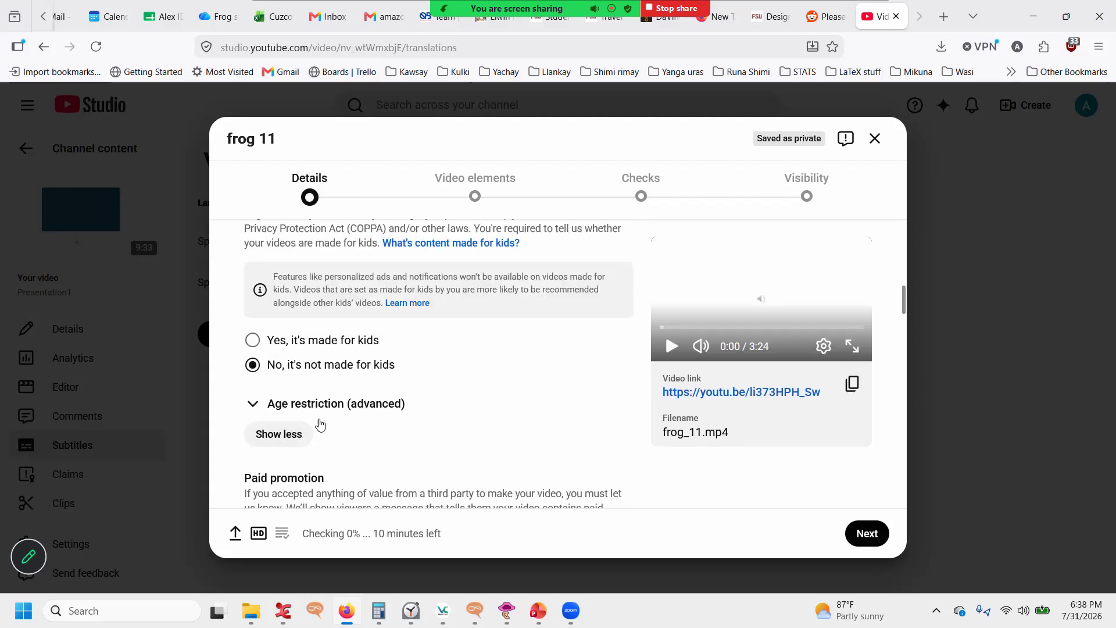
{"action": "scroll", "coordinate": [319, 423], "scroll_direction": "down", "scroll_amount": 6}
{"action": "scroll", "coordinate": [320, 424], "scroll_direction": "down", "scroll_amount": 10}
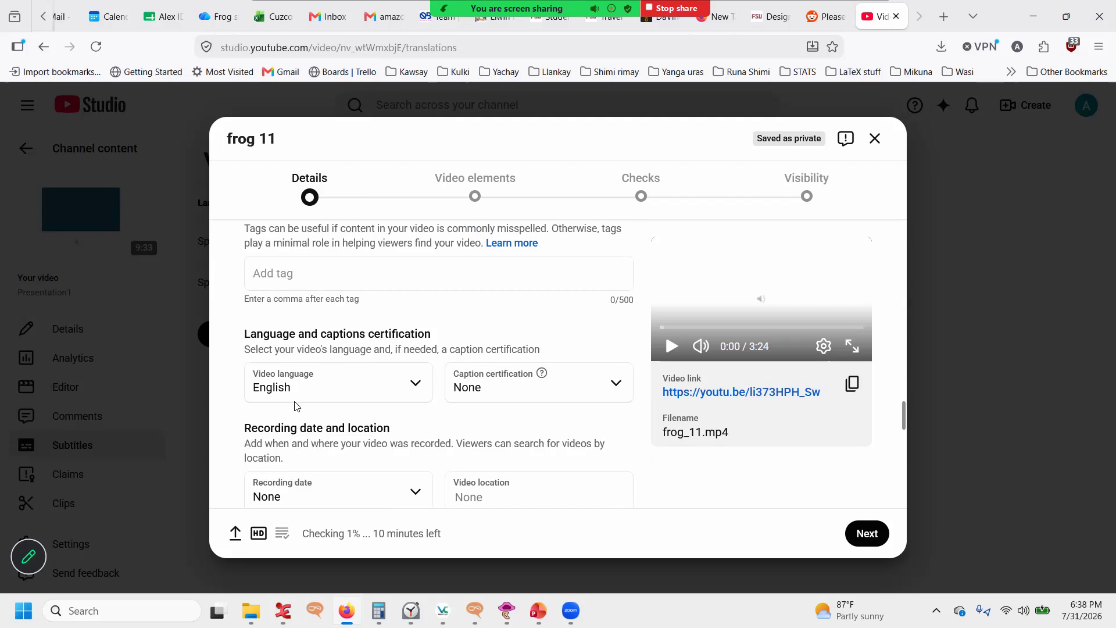
{"action": "scroll", "coordinate": [295, 376], "scroll_direction": "down", "scroll_amount": 2}
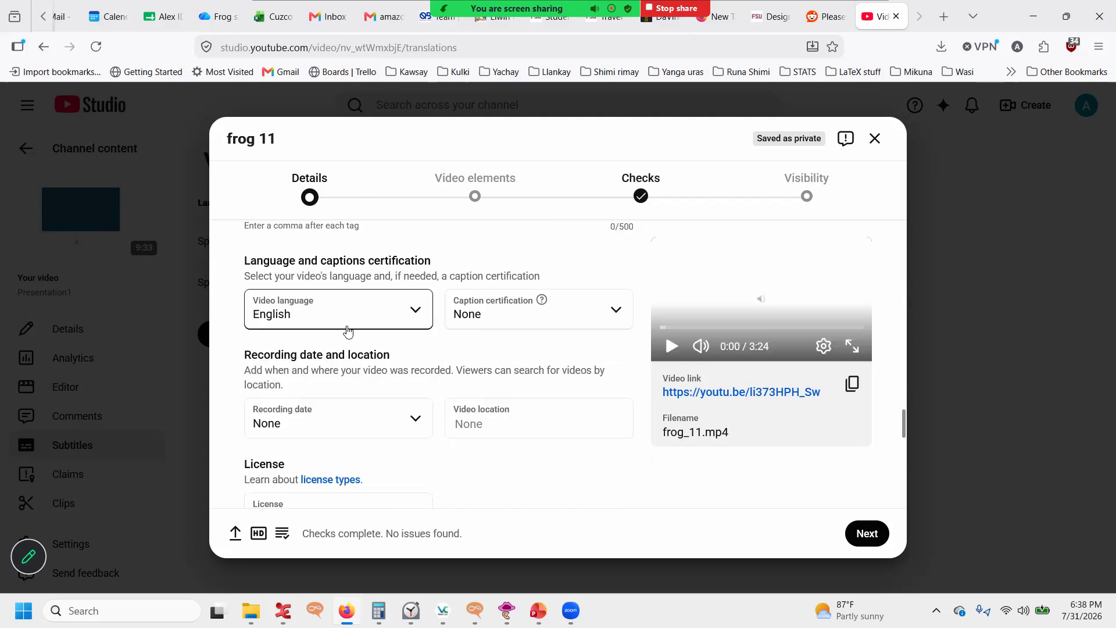
{"action": "left_click", "coordinate": [387, 312]}
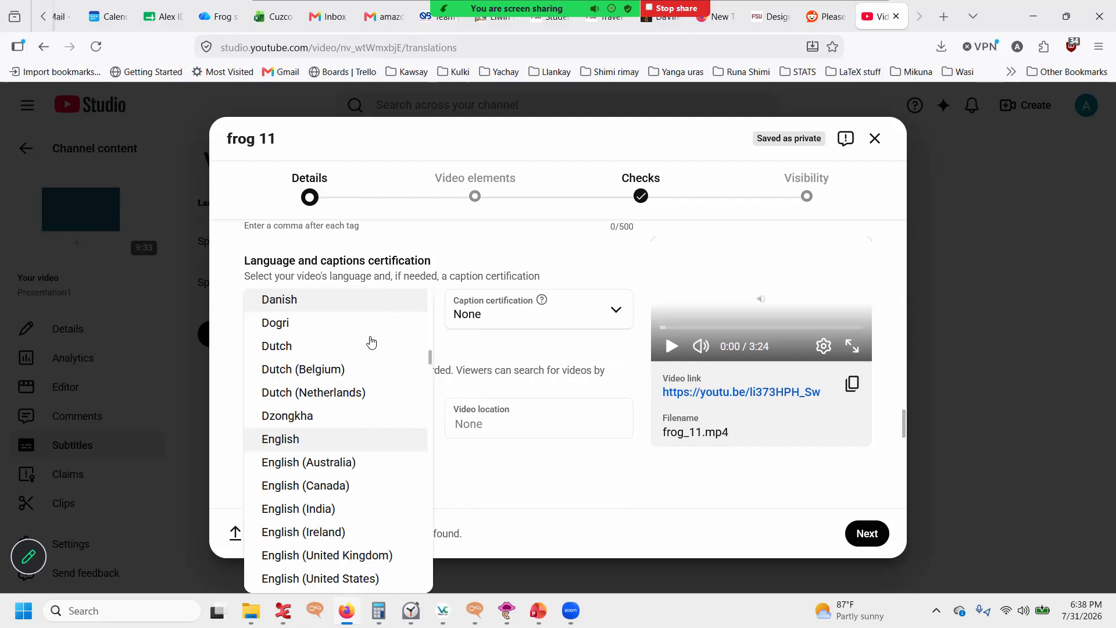
{"action": "scroll", "coordinate": [366, 456], "scroll_direction": "down", "scroll_amount": 12}
{"action": "scroll", "coordinate": [345, 448], "scroll_direction": "down", "scroll_amount": 20}
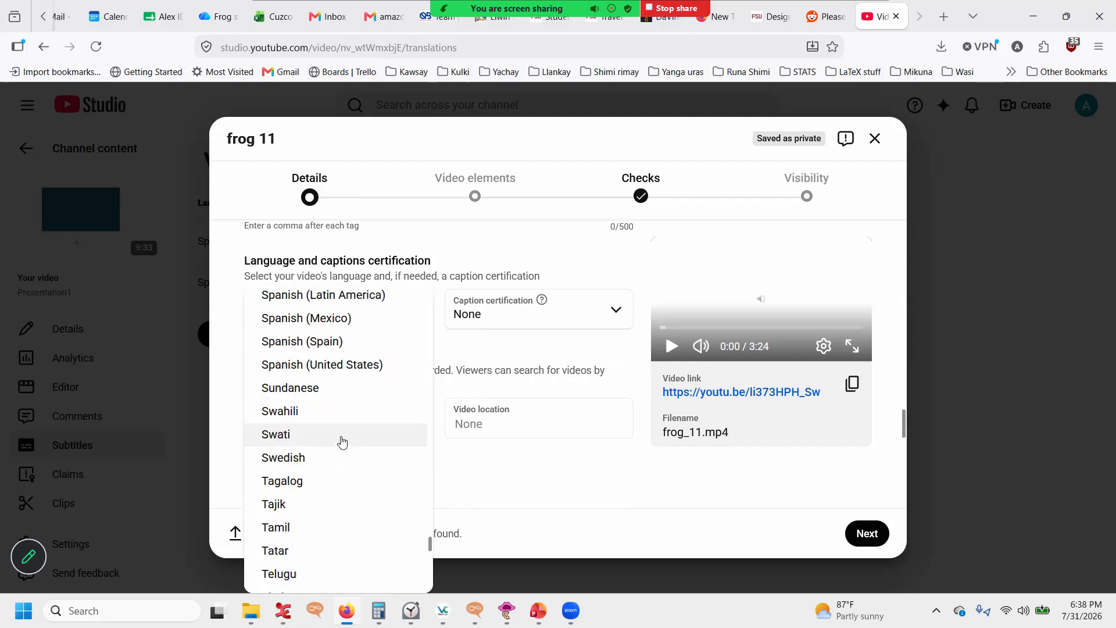
{"action": "scroll", "coordinate": [339, 416], "scroll_direction": "up", "scroll_amount": 3}
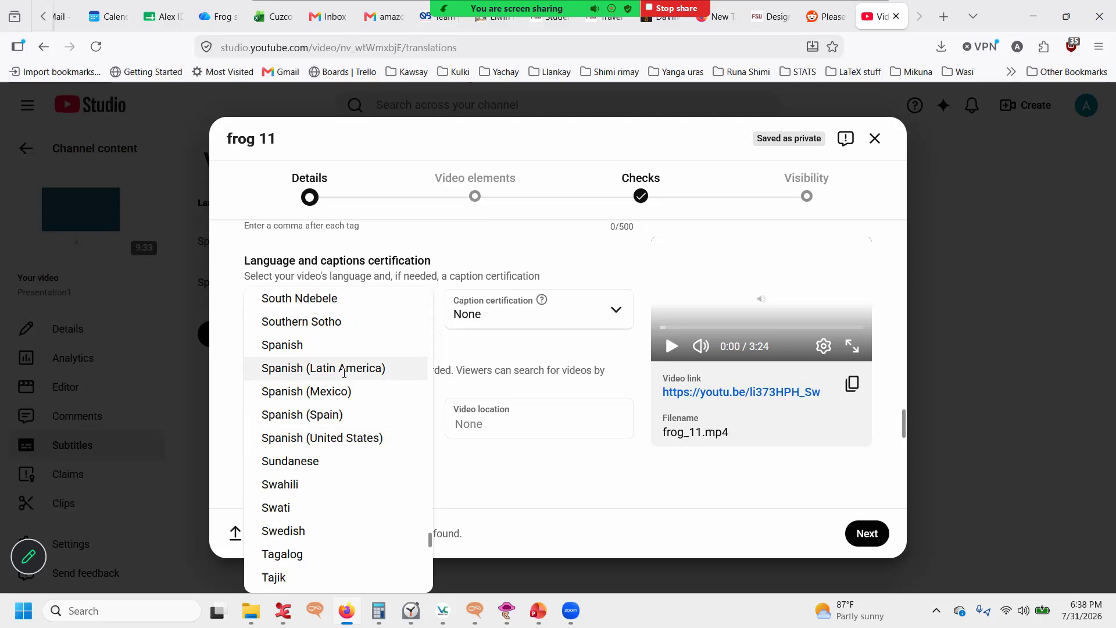
{"action": "left_click", "coordinate": [344, 369]}
{"action": "left_click", "coordinate": [568, 314]}
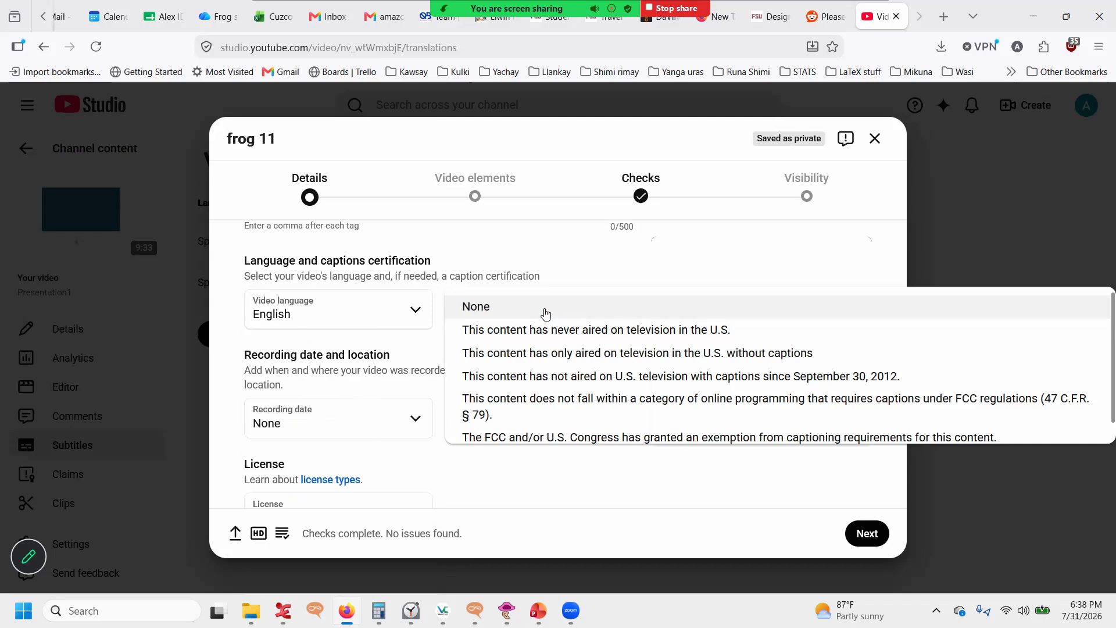
{"action": "left_click", "coordinate": [545, 308]}
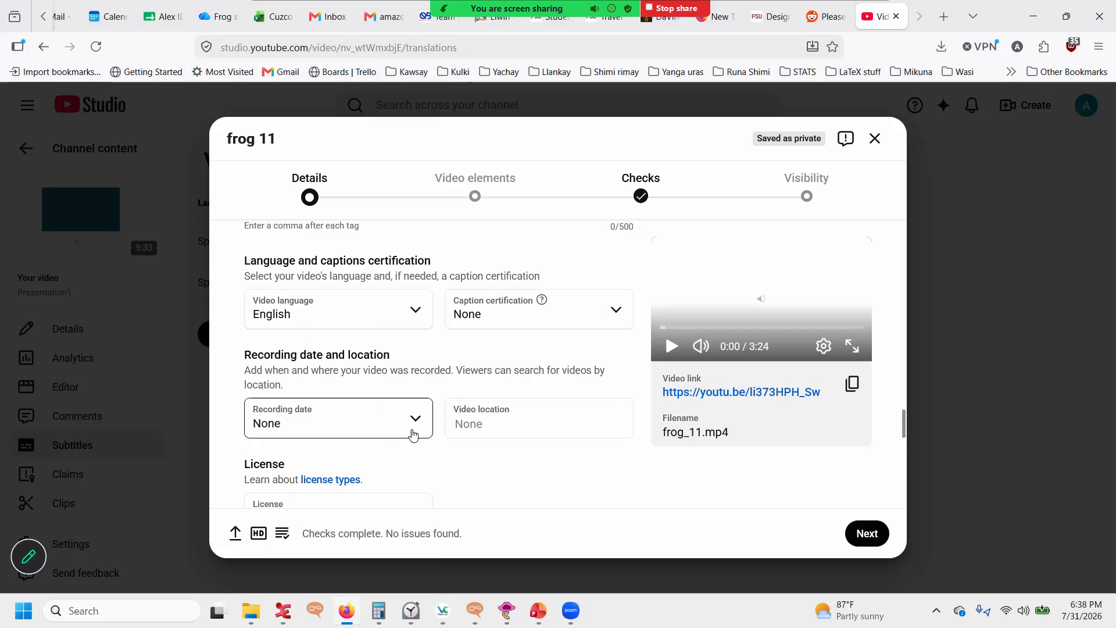
Proceed to the visibility settings without adding video elements, set the frog 11 video to Private and save it
{"action": "left_click", "coordinate": [857, 531]}
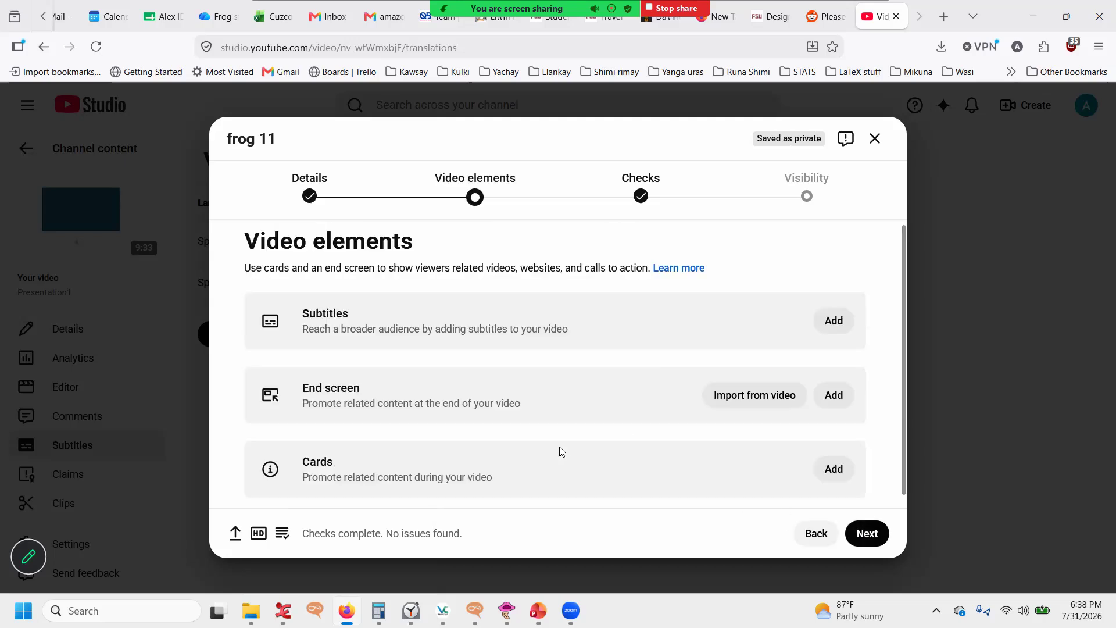
{"action": "scroll", "coordinate": [679, 415], "scroll_direction": "down", "scroll_amount": 1}
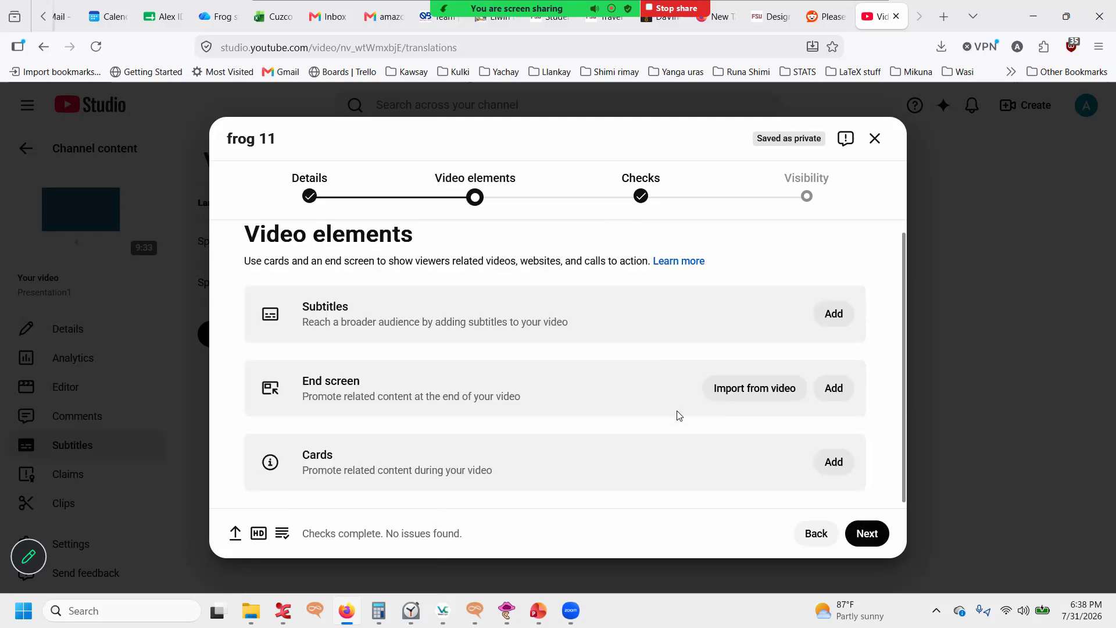
{"action": "left_click", "coordinate": [858, 530]}
{"action": "left_click", "coordinate": [850, 535]}
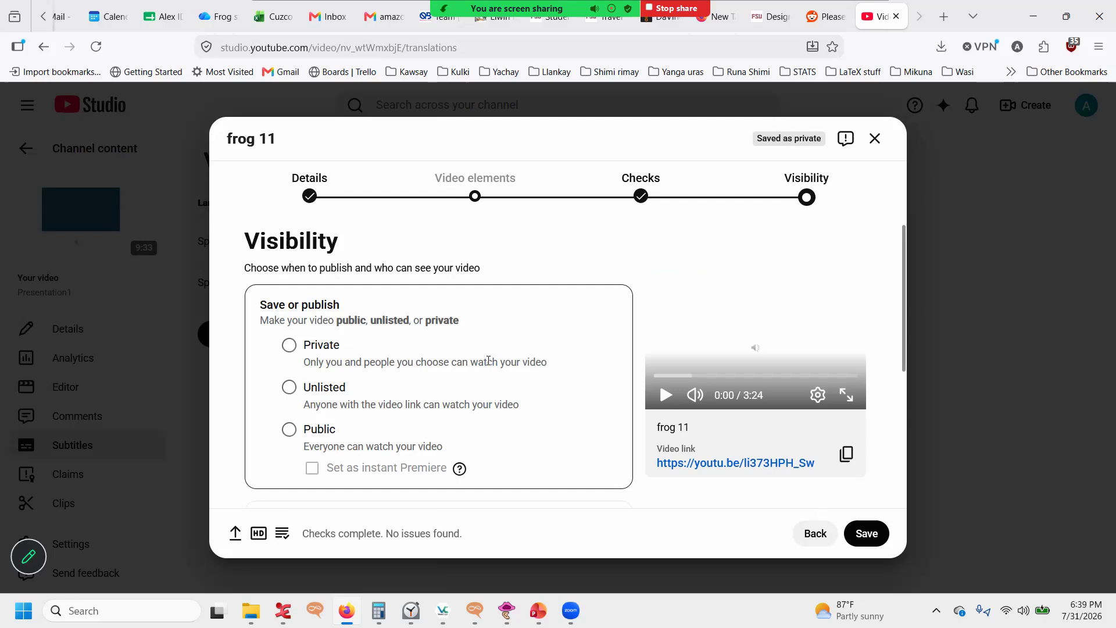
{"action": "left_click", "coordinate": [289, 346]}
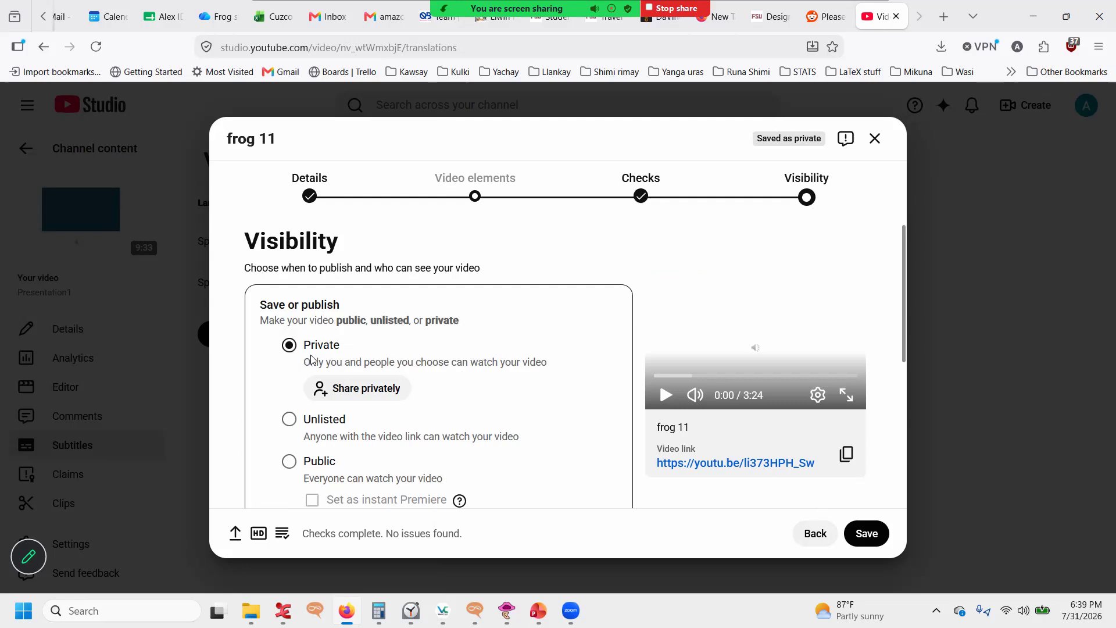
{"action": "scroll", "coordinate": [522, 399], "scroll_direction": "down", "scroll_amount": 2}
{"action": "scroll", "coordinate": [522, 399], "scroll_direction": "up", "scroll_amount": 1}
{"action": "left_click", "coordinate": [864, 532]}
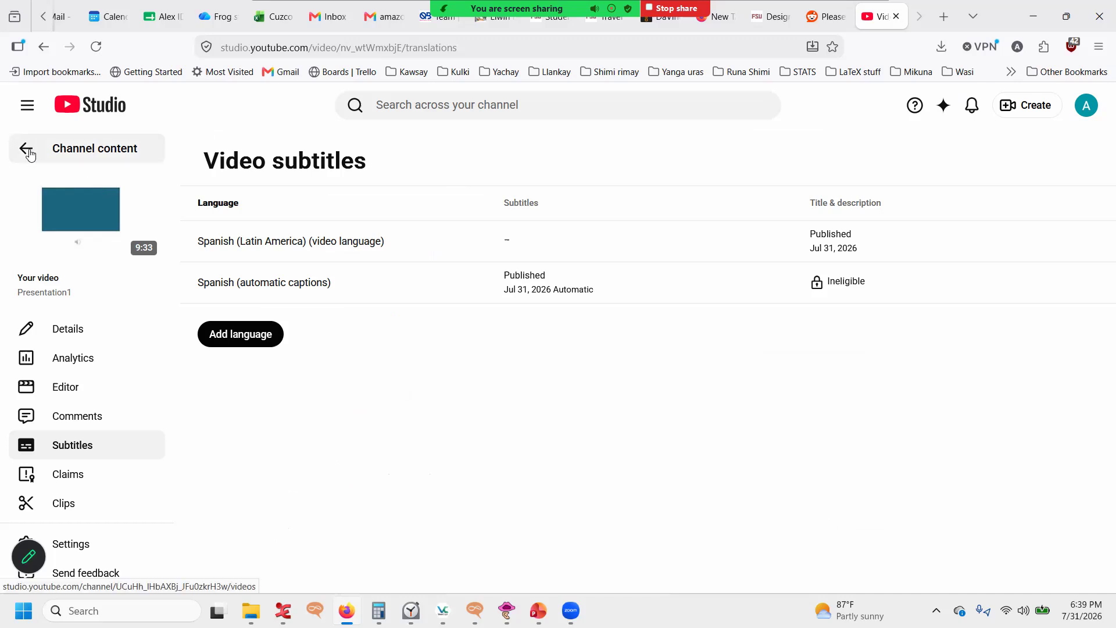
Return to the channel content and open the subtitles page of the frog 11 video
{"action": "left_click", "coordinate": [29, 154]}
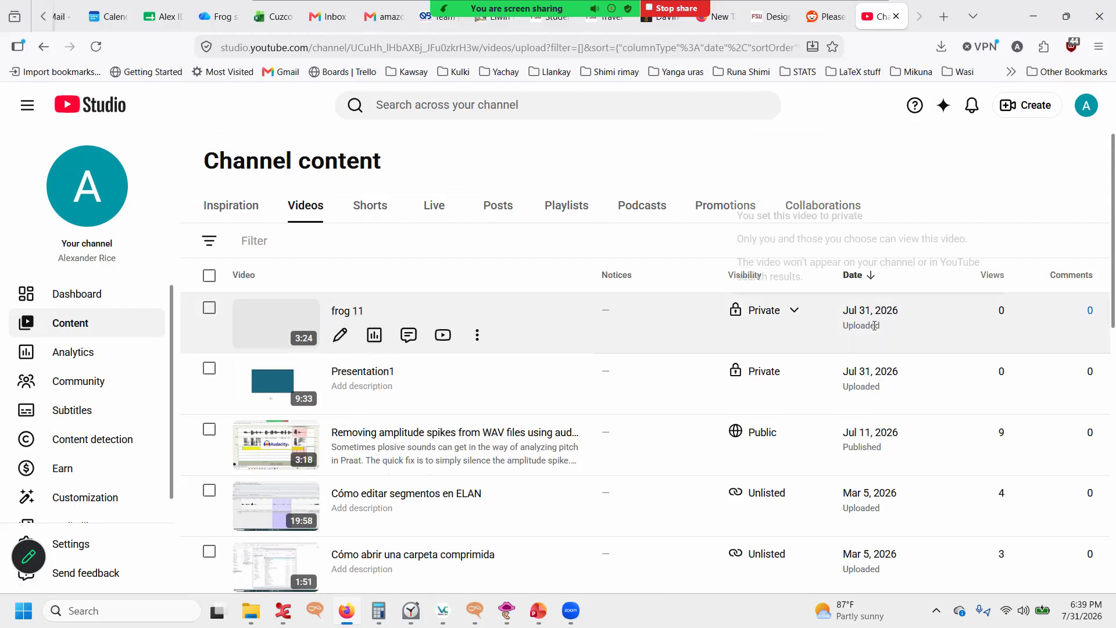
{"action": "mouse_move", "coordinate": [748, 341]}
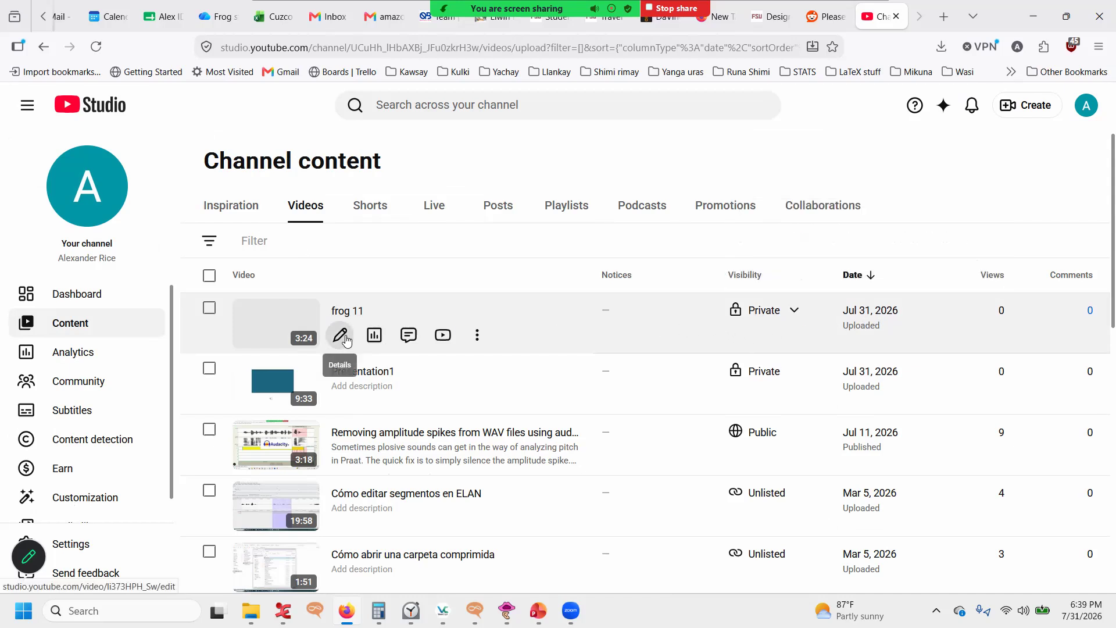
{"action": "left_click", "coordinate": [344, 338]}
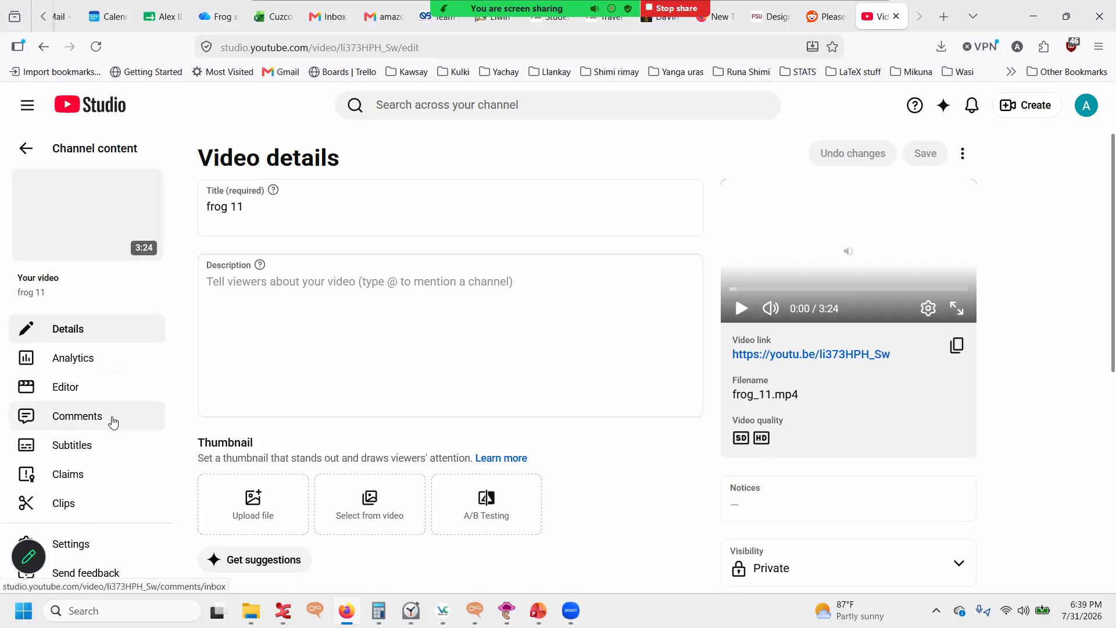
{"action": "left_click", "coordinate": [112, 453]}
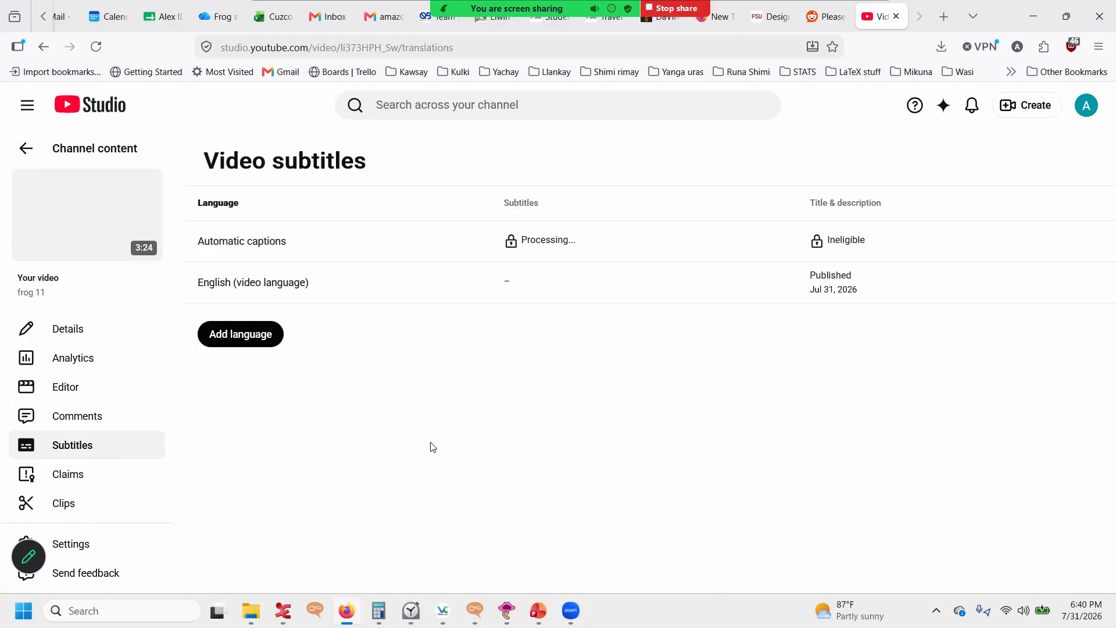
Open the Spanish automatic captions of frog 11 for duplicating and editing, and look through the transcript
{"action": "mouse_move", "coordinate": [555, 245]}
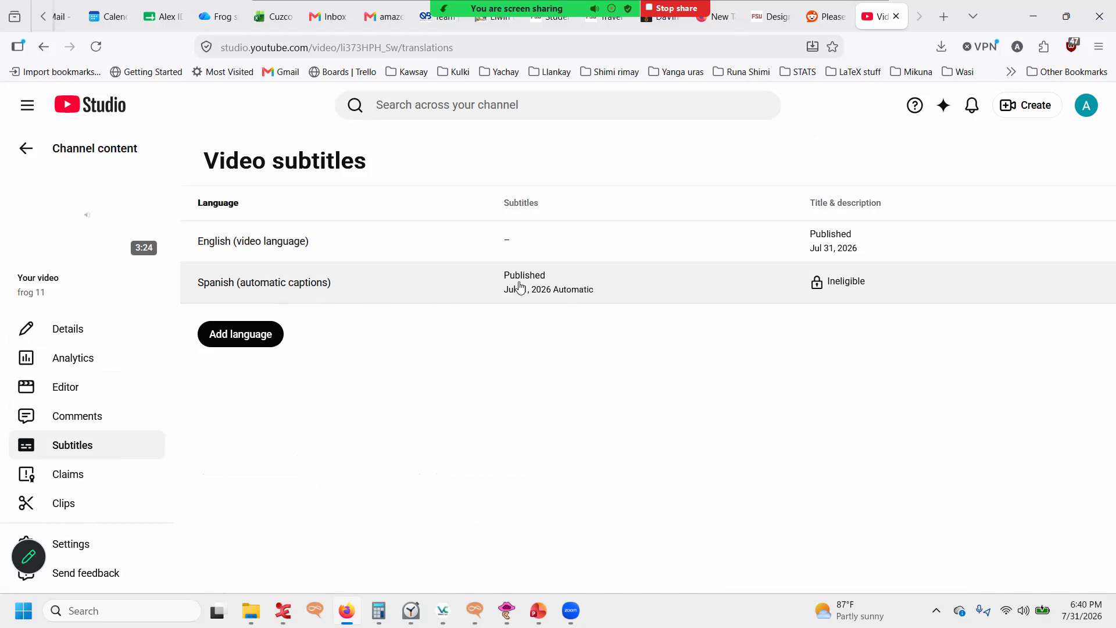
{"action": "mouse_move", "coordinate": [521, 286]}
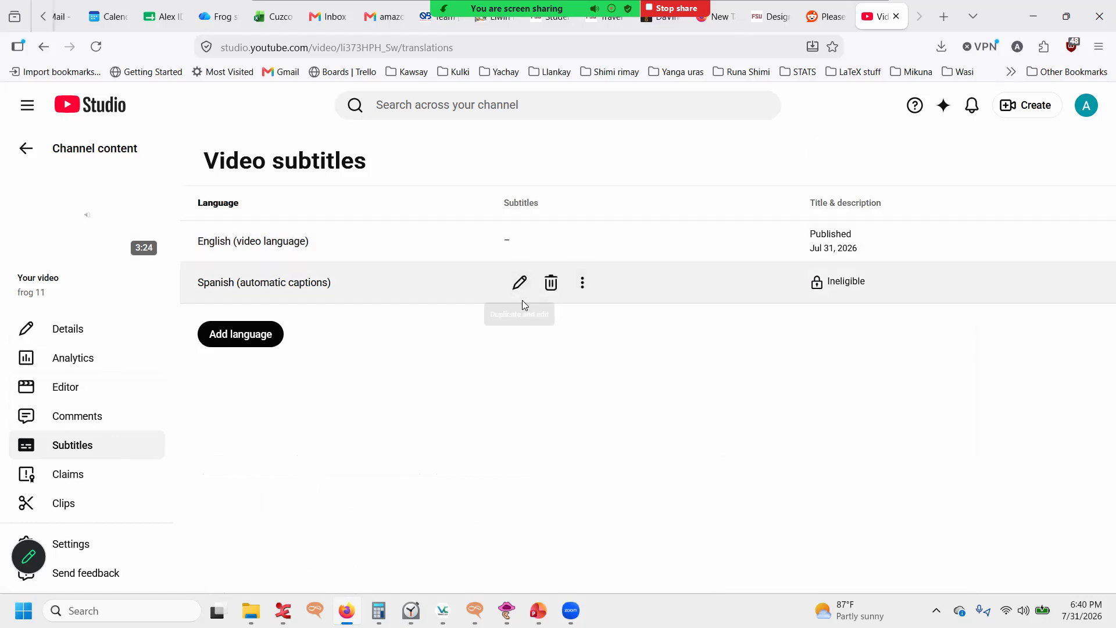
{"action": "left_click", "coordinate": [520, 283]}
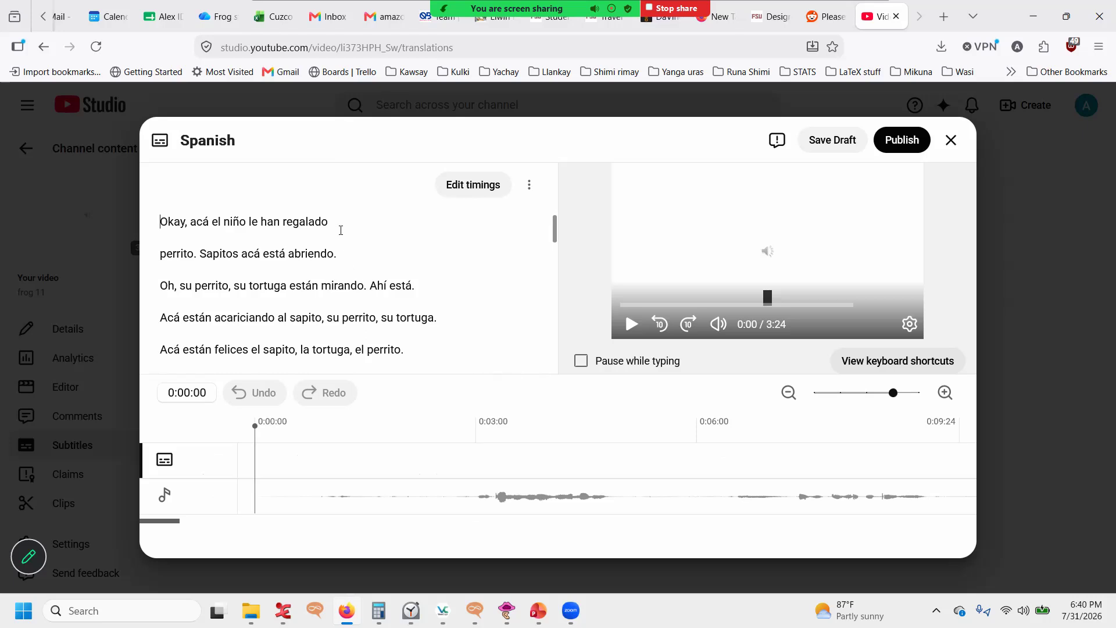
{"action": "scroll", "coordinate": [411, 270], "scroll_direction": "down", "scroll_amount": 10}
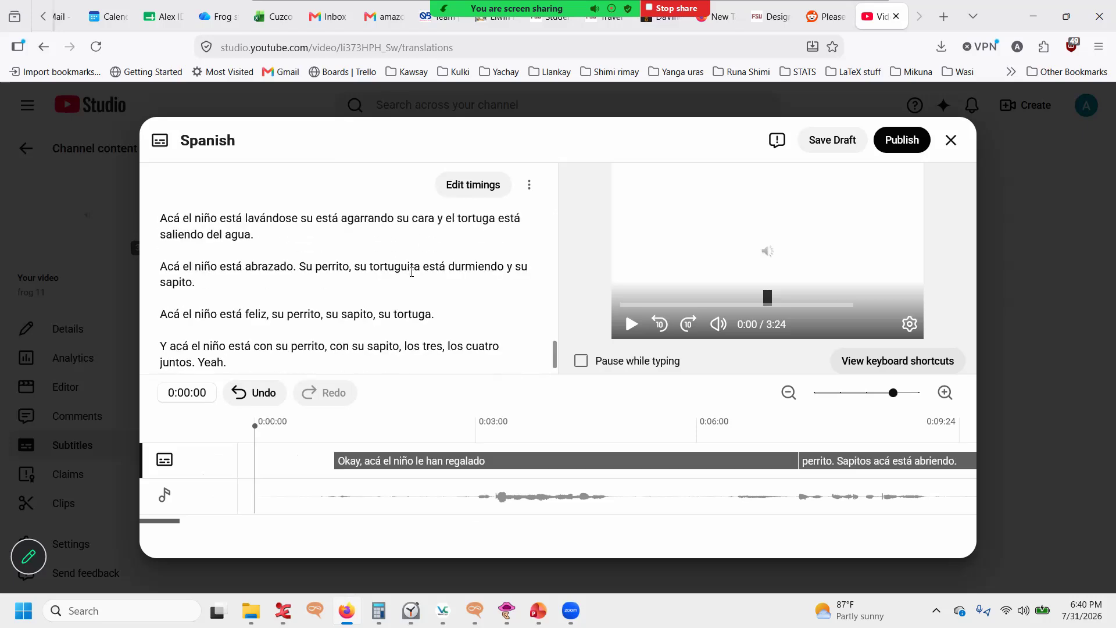
{"action": "scroll", "coordinate": [412, 272], "scroll_direction": "up", "scroll_amount": 10}
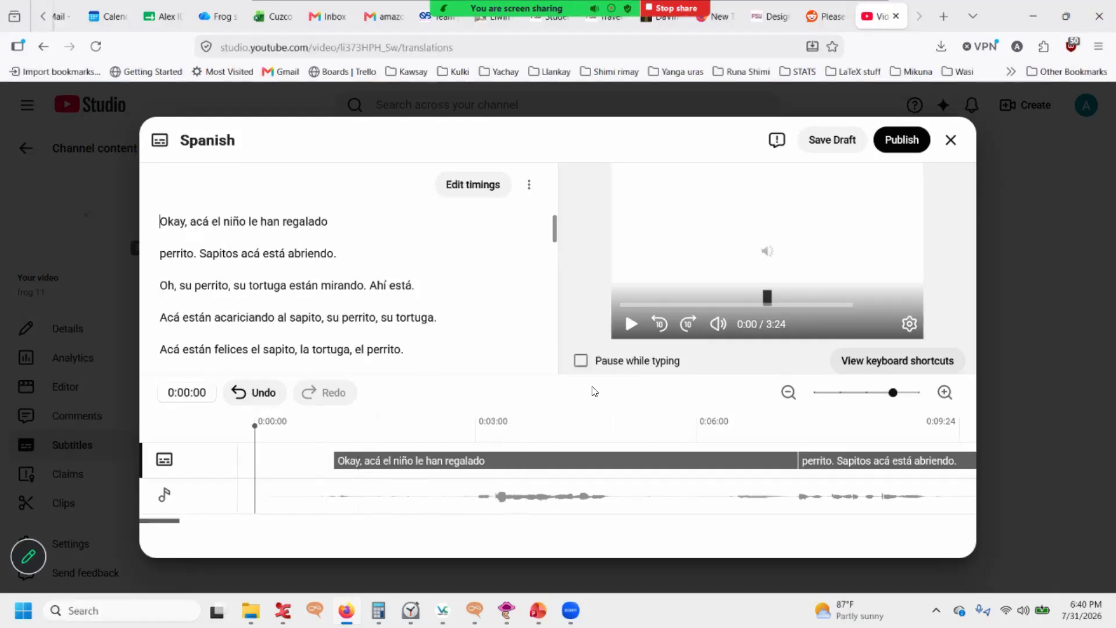
Play the video from the start and from 1:31 to compare the captions with the audio, pausing after each
{"action": "left_click", "coordinate": [631, 324]}
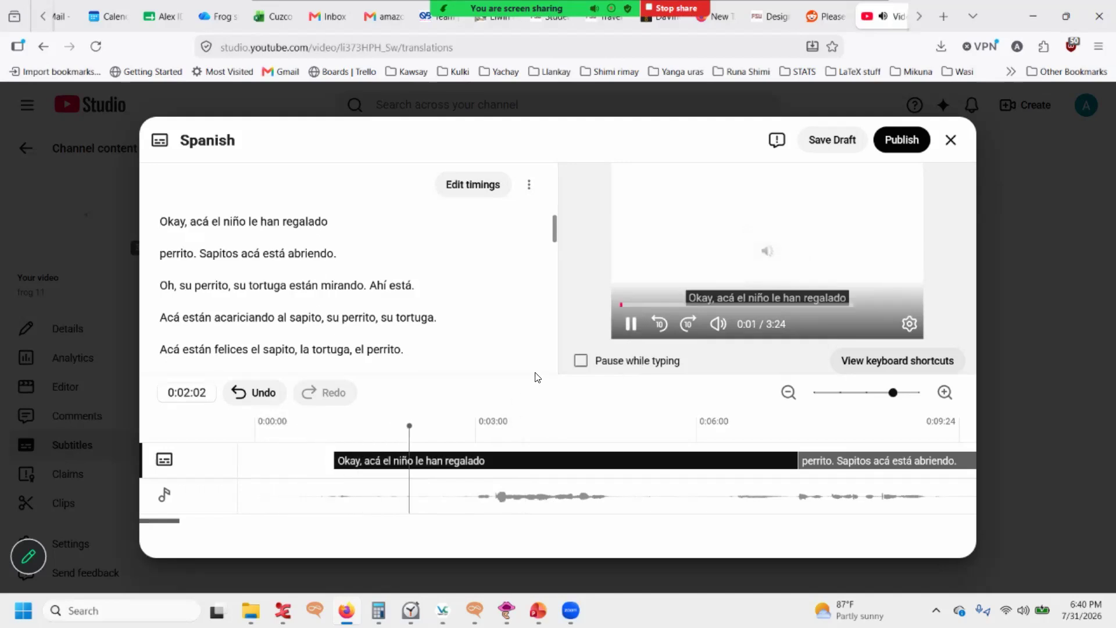
{"action": "left_click", "coordinate": [630, 324]}
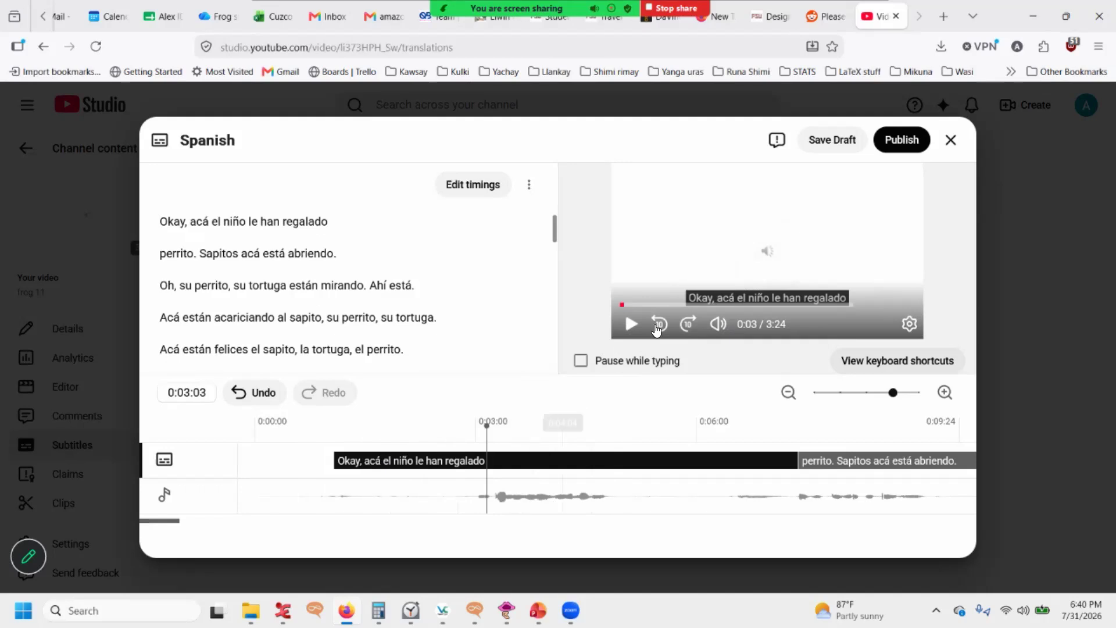
{"action": "left_click", "coordinate": [752, 305]}
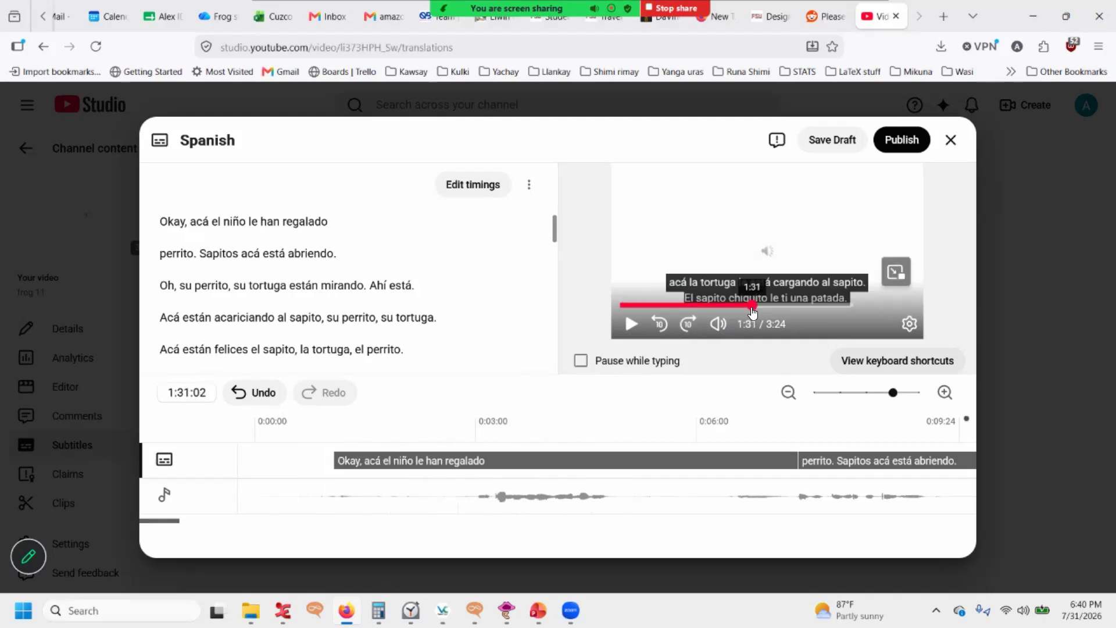
{"action": "left_click", "coordinate": [631, 324]}
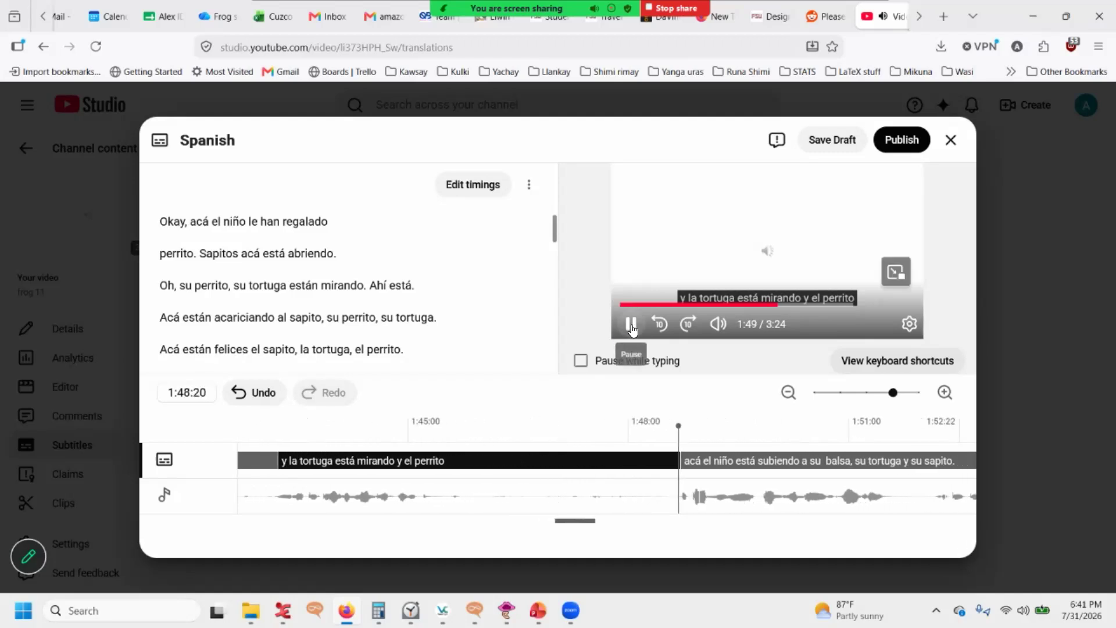
{"action": "left_click", "coordinate": [630, 327]}
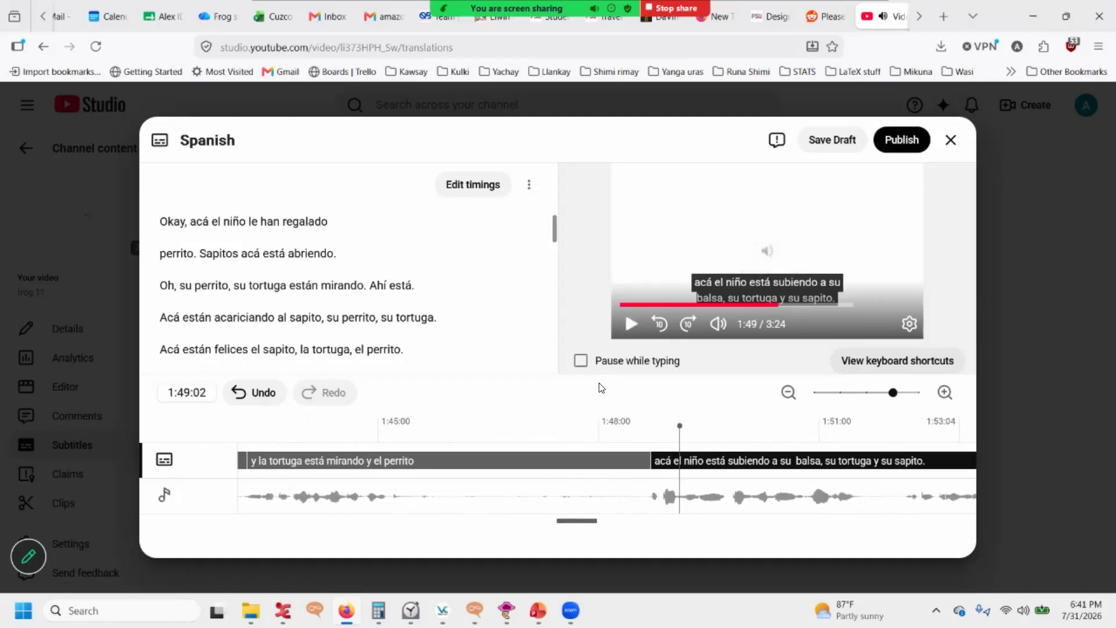
Shorten the caption "acá el niño está subiendo a su balsa, su tortuga y su sapito." on the timeline so it ends at about 1:54
{"action": "left_click_drag", "start_coordinate": [587, 521], "coordinate": [607, 520]}
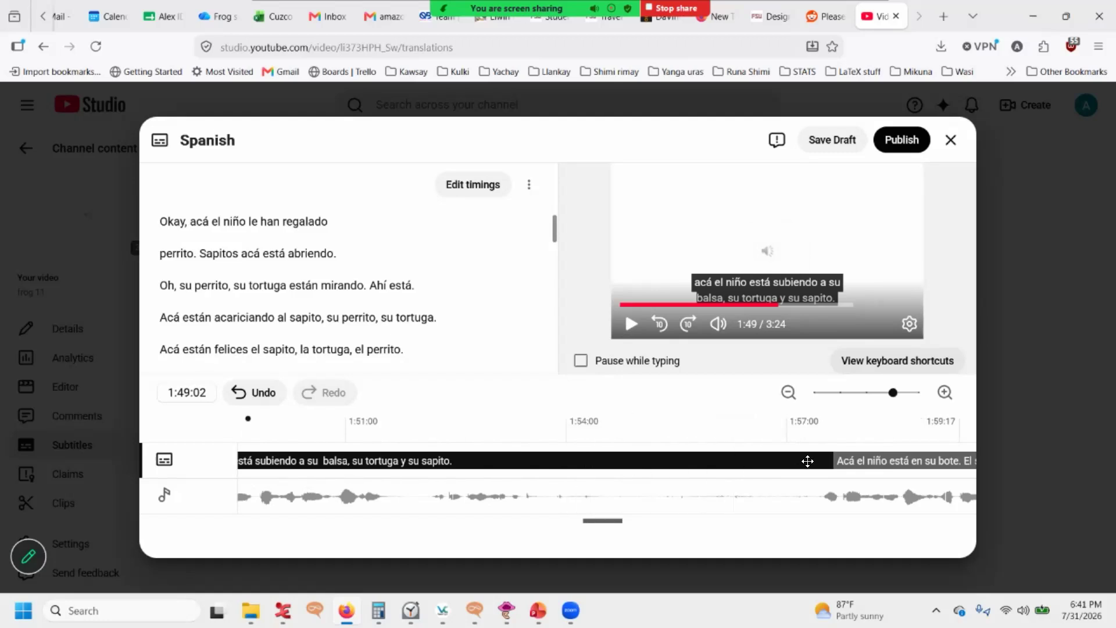
{"action": "left_click_drag", "start_coordinate": [796, 463], "coordinate": [805, 463]}
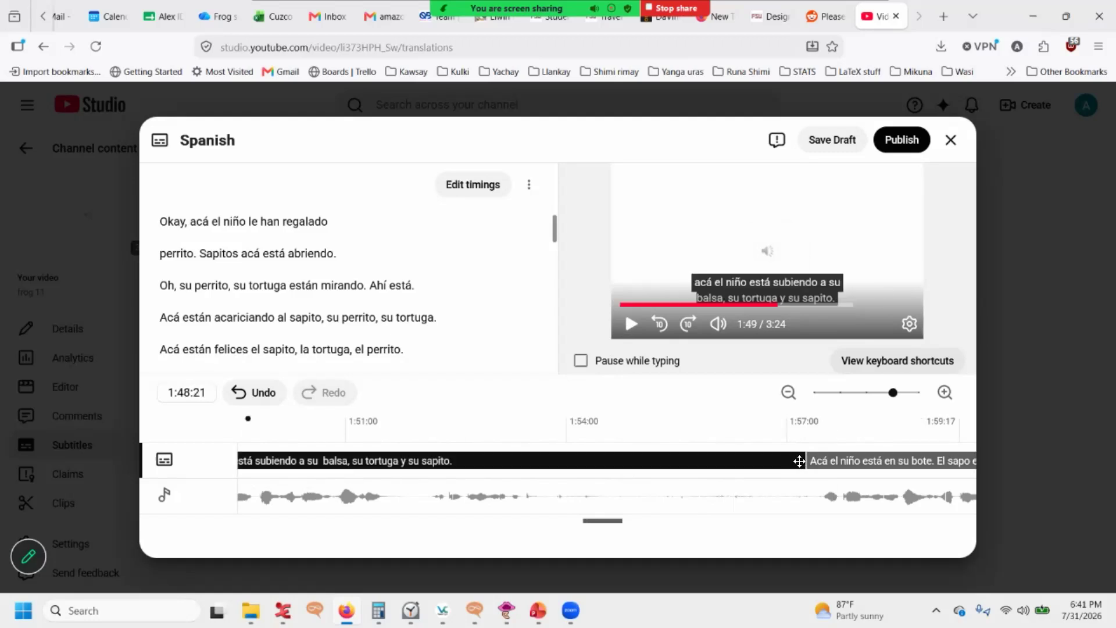
{"action": "left_click_drag", "start_coordinate": [806, 460], "coordinate": [582, 480]}
{"action": "left_click_drag", "start_coordinate": [610, 520], "coordinate": [607, 520]}
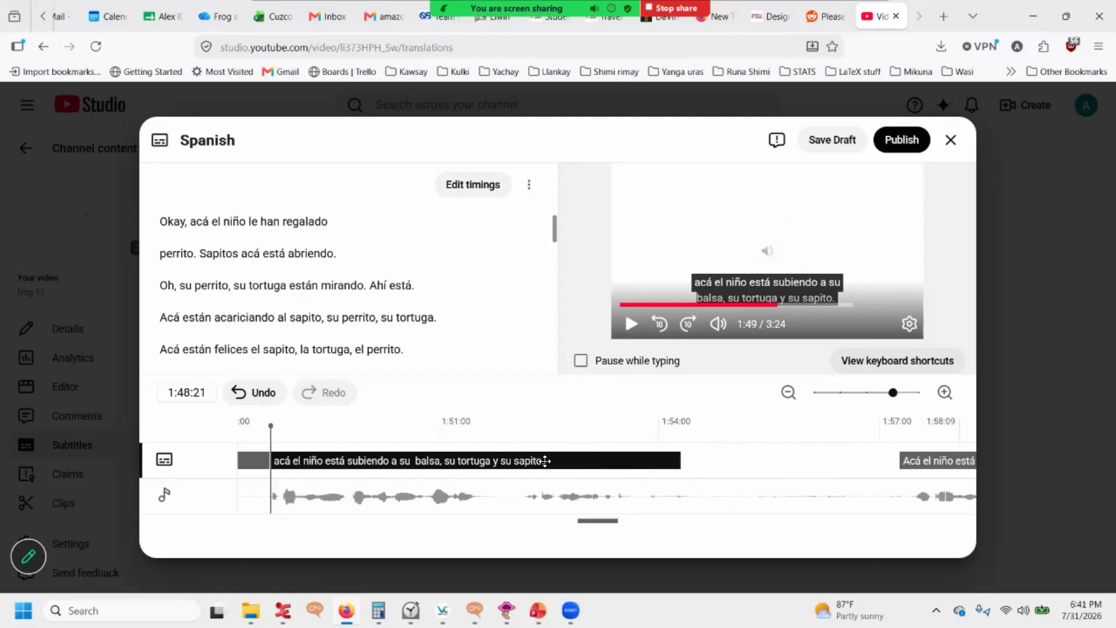
Play the video on from about 1:49 to compare the captions with the audio, and close the caption editor without saving
{"action": "left_click", "coordinate": [632, 325]}
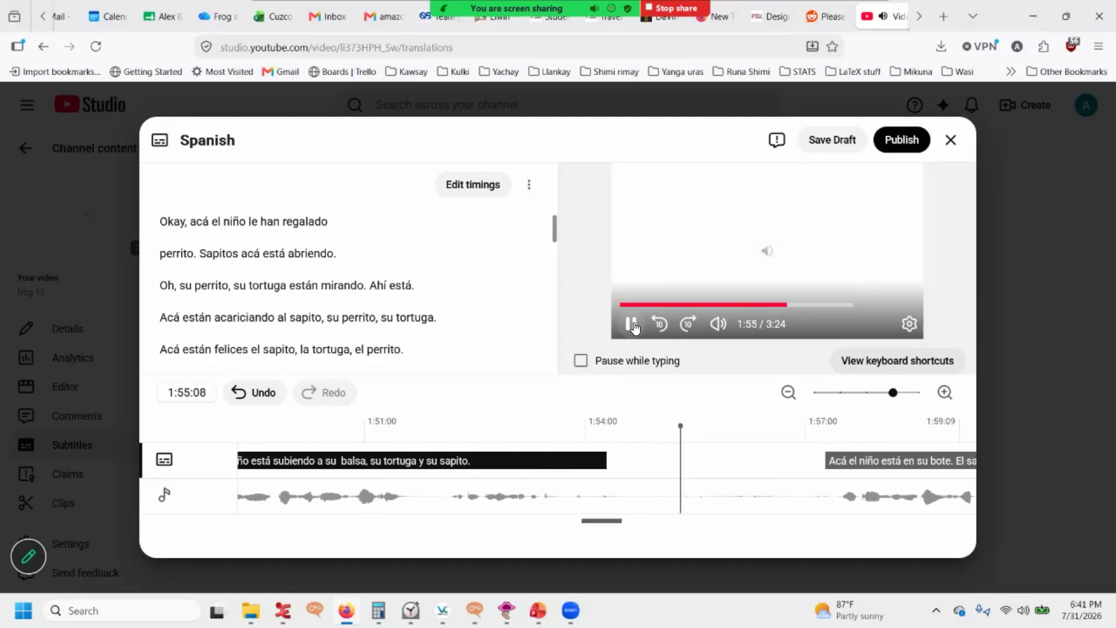
{"action": "left_click", "coordinate": [632, 325]}
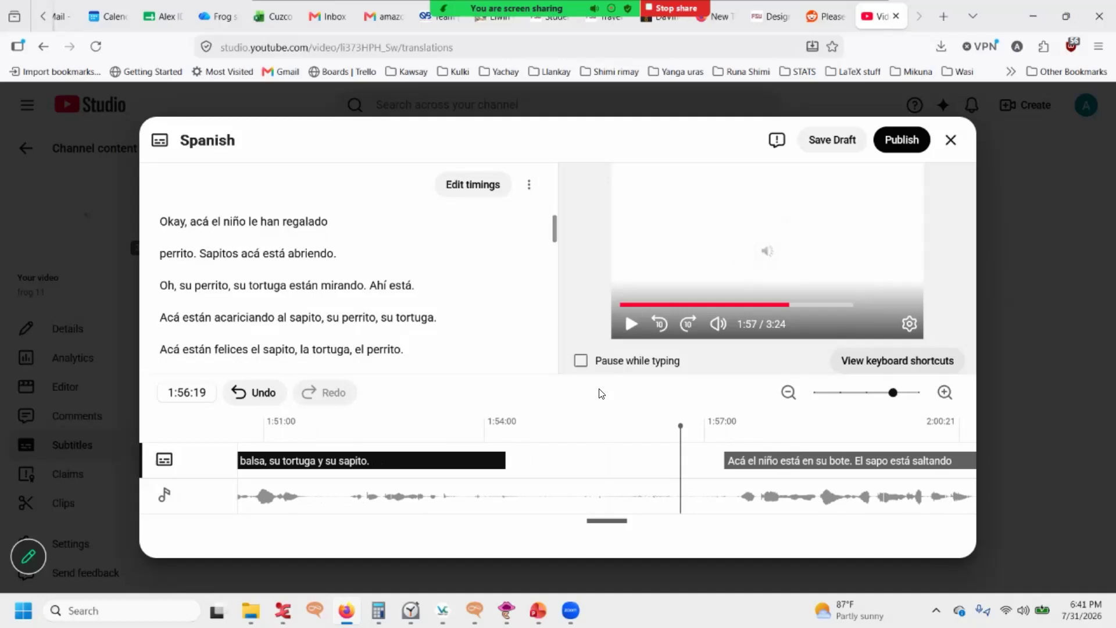
{"action": "left_click", "coordinate": [631, 324]}
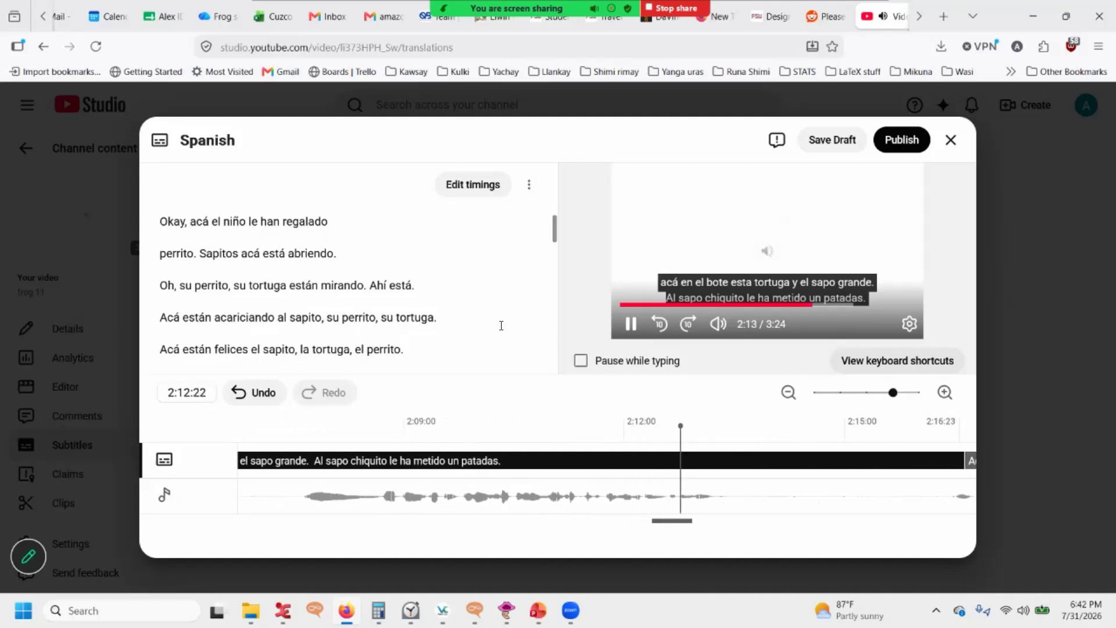
{"action": "left_click", "coordinate": [627, 326]}
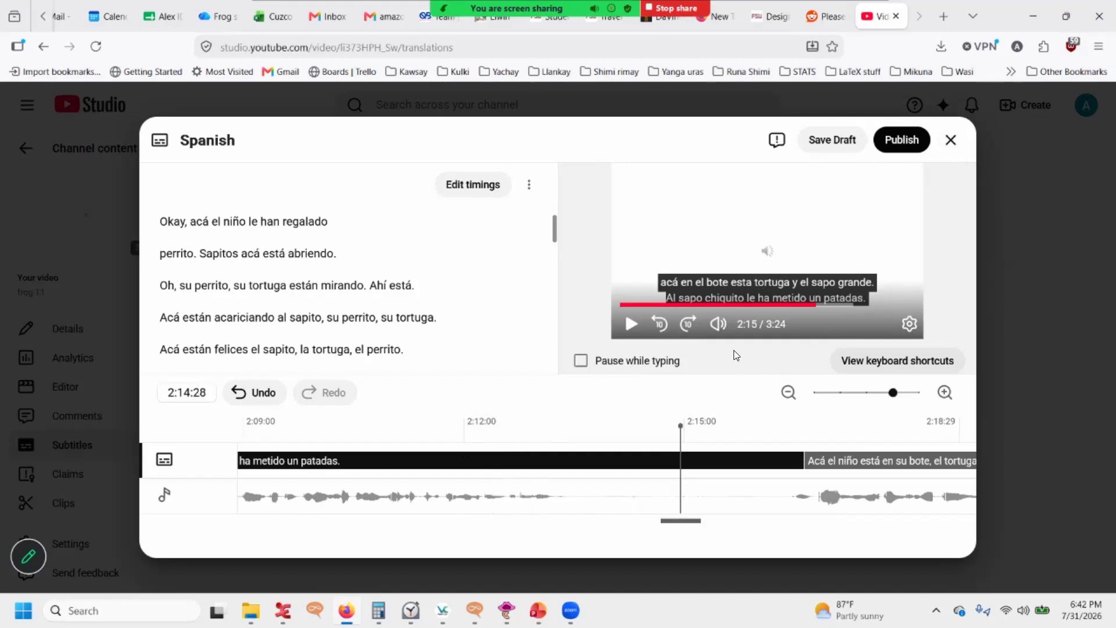
{"action": "left_click", "coordinate": [956, 148]}
{"action": "left_click", "coordinate": [623, 385]}
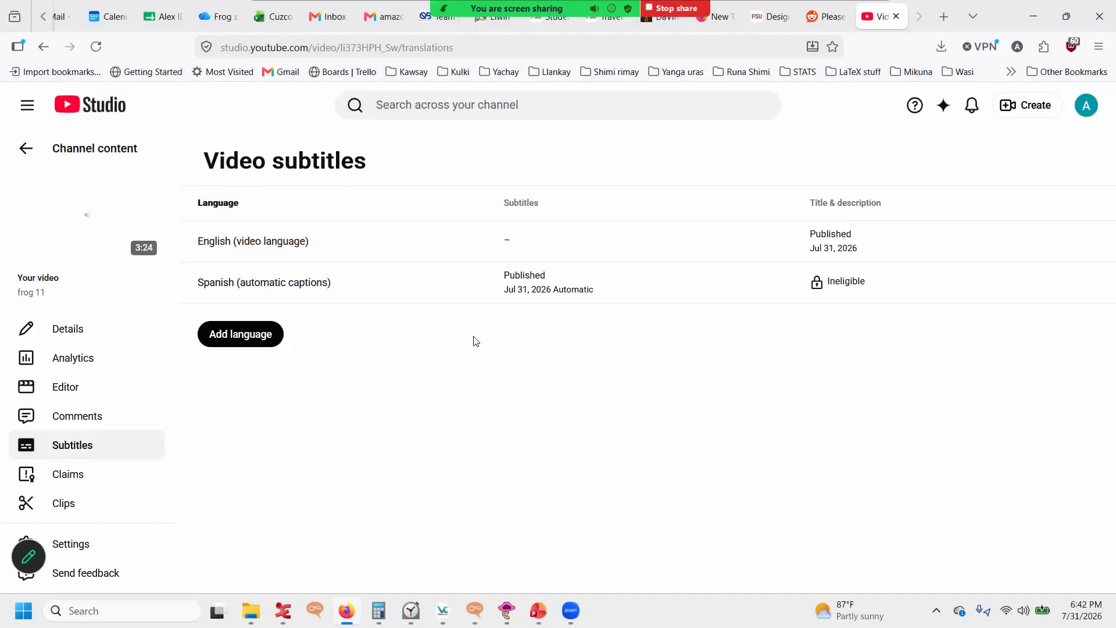
Download the Spanish automatic captions of frog 11 as an .srt file
{"action": "mouse_move", "coordinate": [518, 283]}
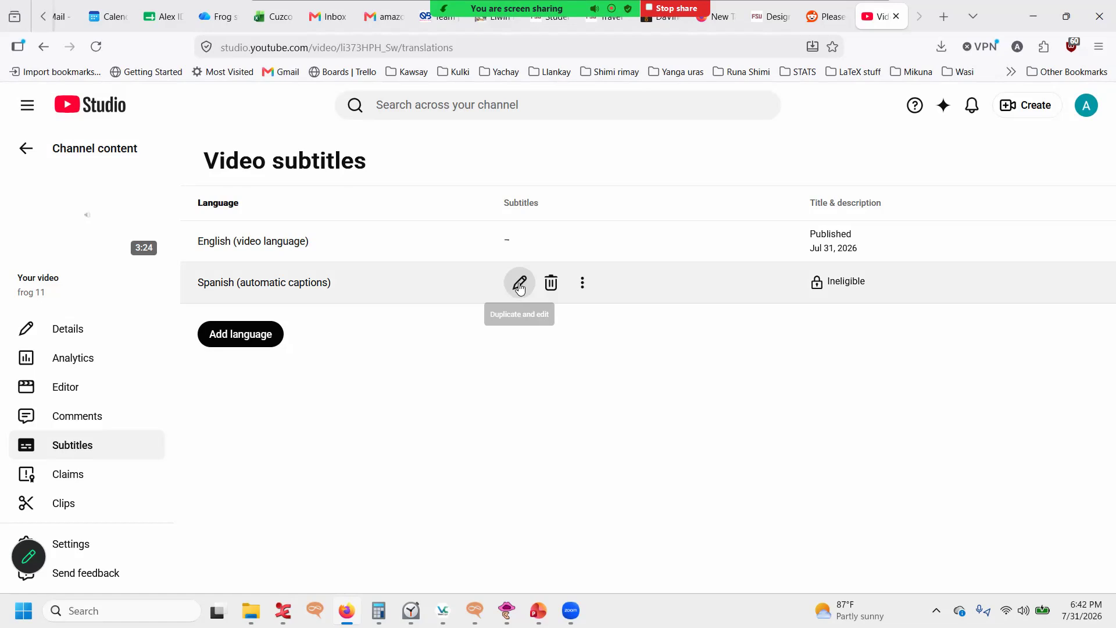
{"action": "left_click", "coordinate": [520, 285]}
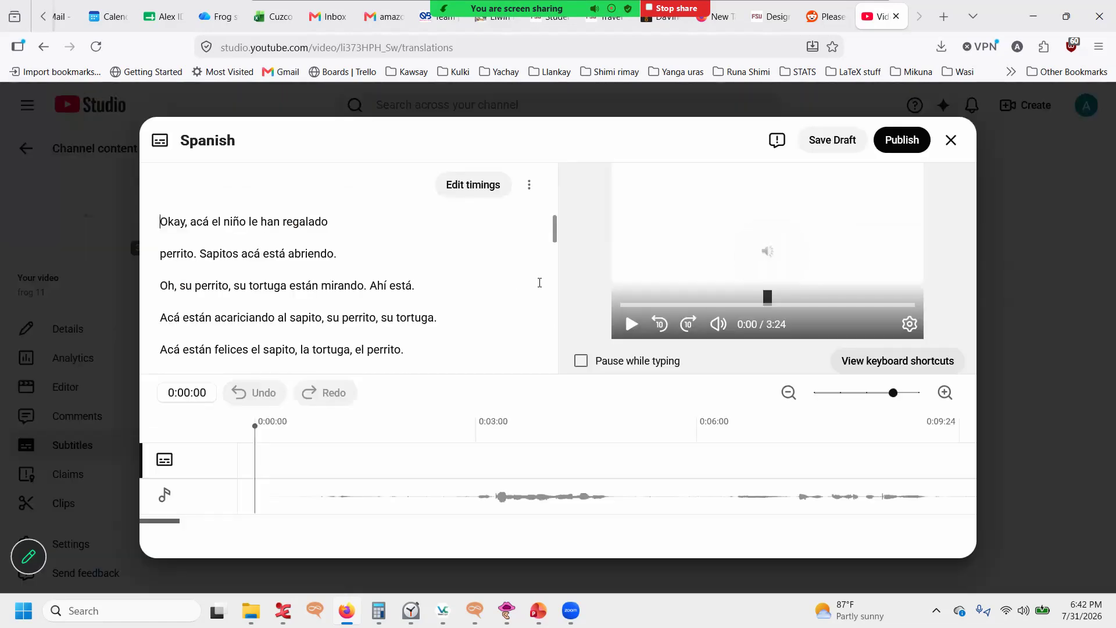
{"action": "left_click", "coordinate": [948, 144]}
{"action": "mouse_move", "coordinate": [583, 283]}
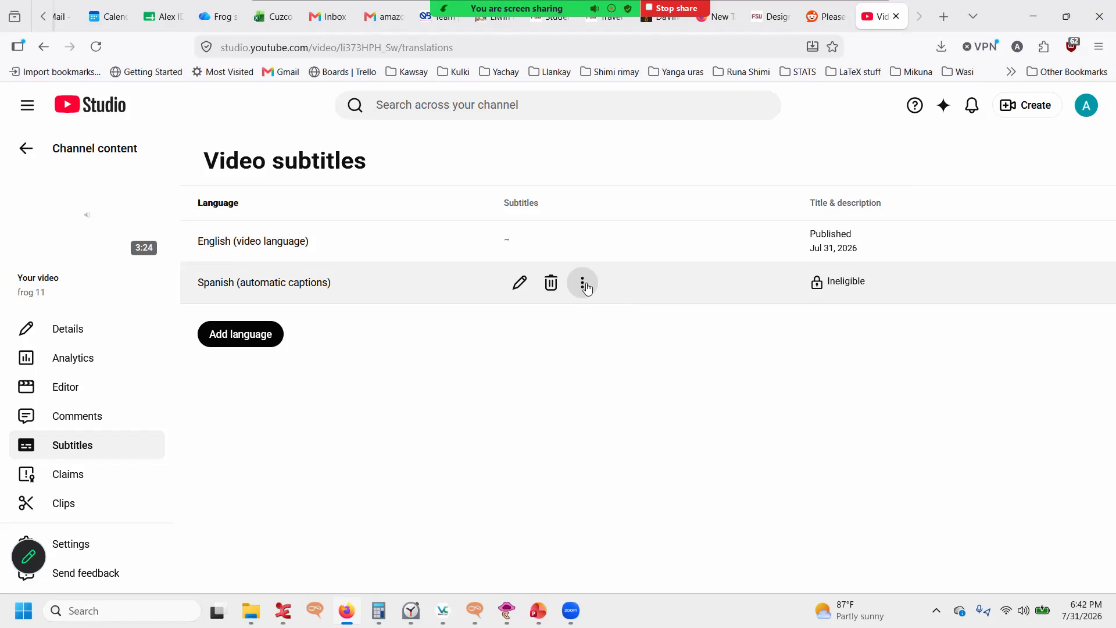
{"action": "left_click", "coordinate": [587, 288]}
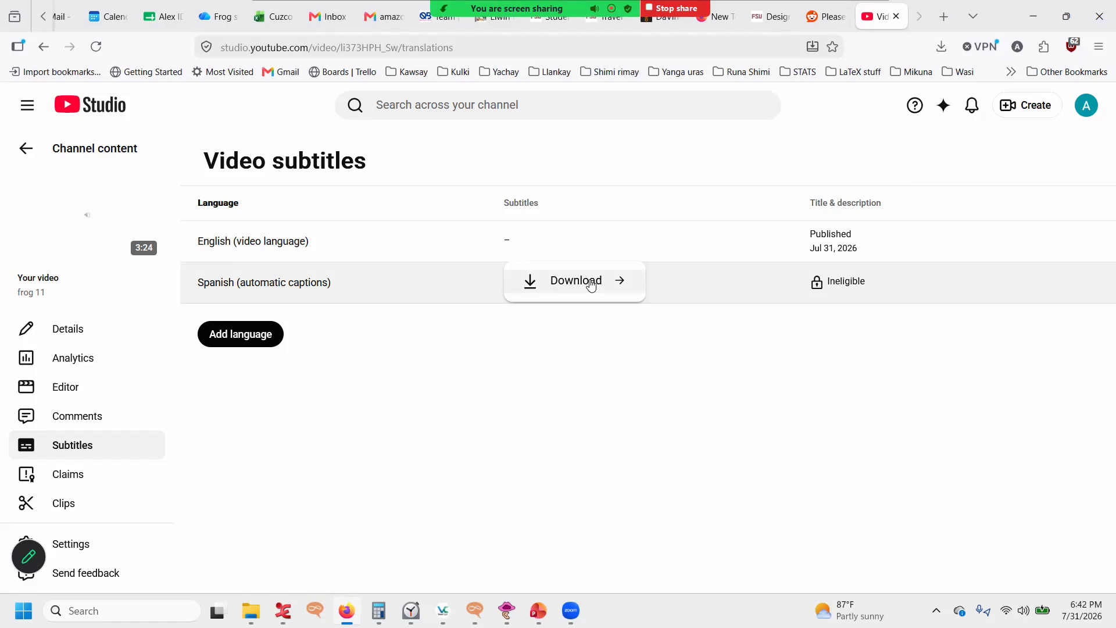
{"action": "left_click", "coordinate": [590, 283]}
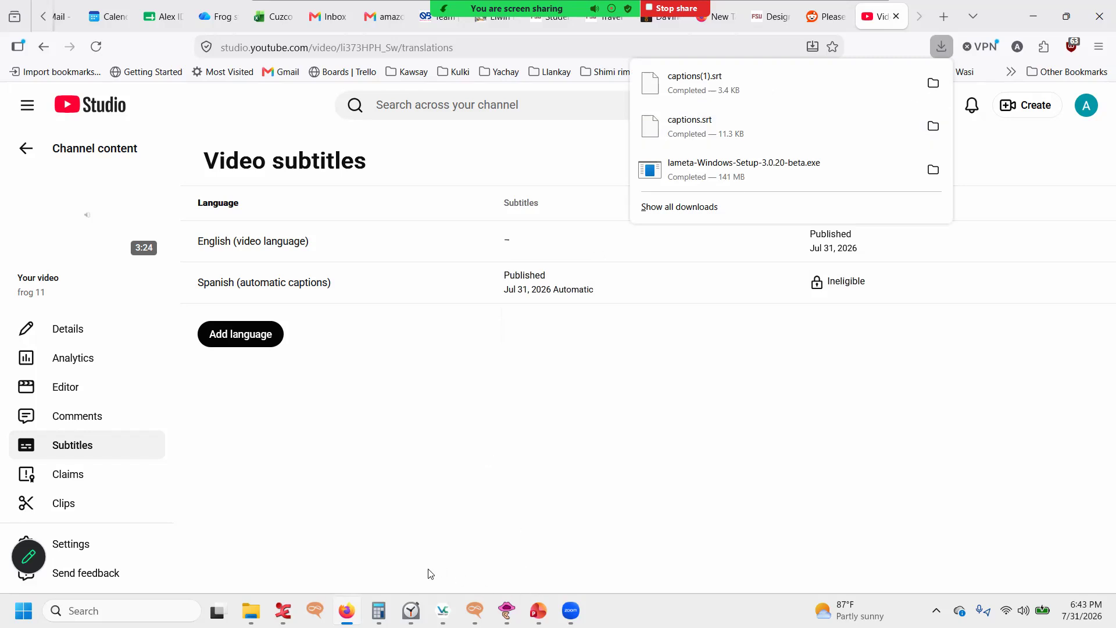
Switch to ELAN and import the subtitle file captions(1).srt from Downloads into 11_es_frog.eaf with UTF-8 encoding
{"action": "left_click", "coordinate": [289, 609]}
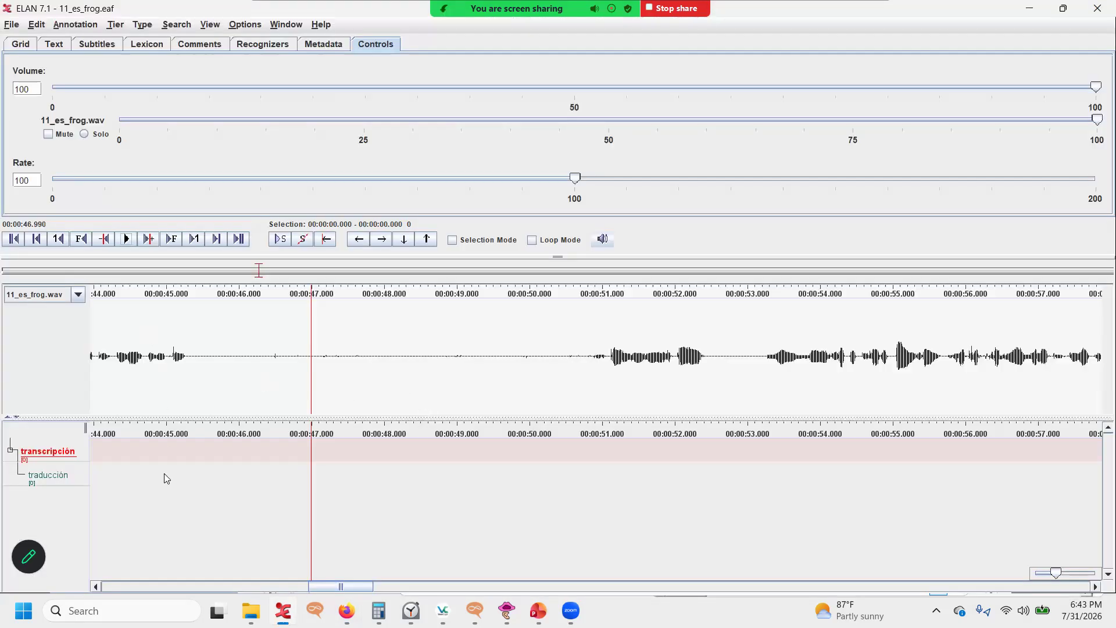
{"action": "left_click_drag", "start_coordinate": [321, 587], "coordinate": [101, 553]}
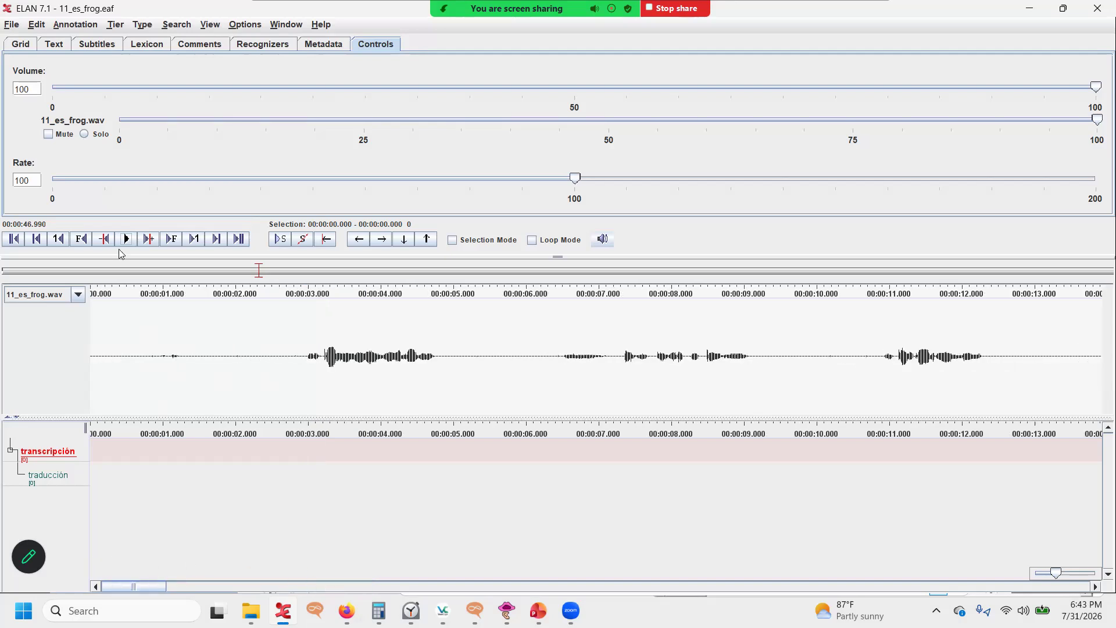
{"action": "left_click", "coordinate": [12, 25]}
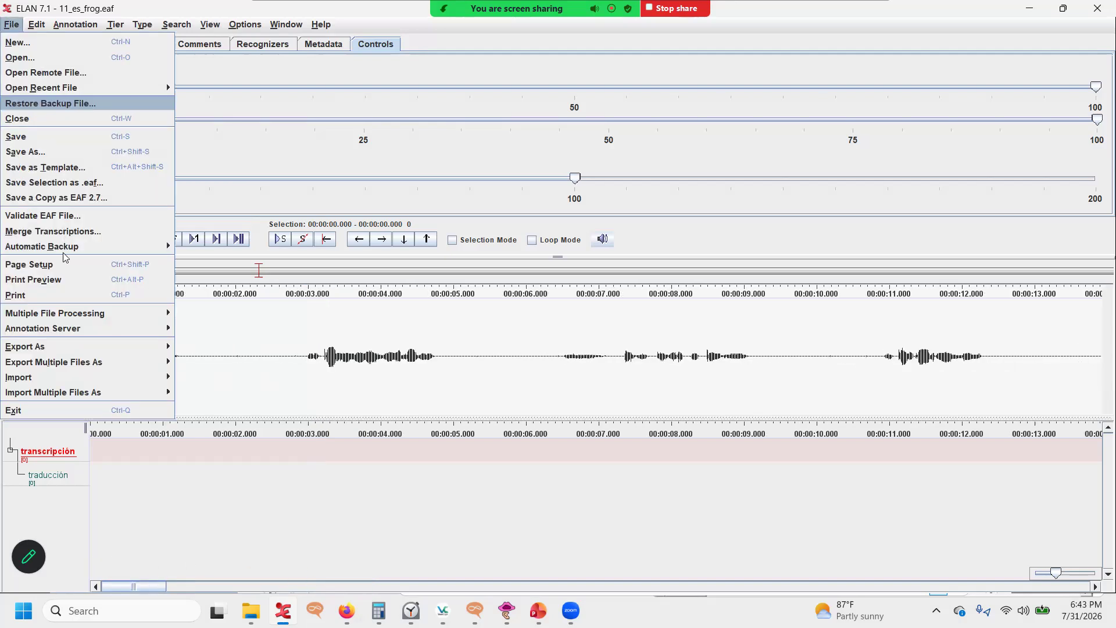
{"action": "mouse_move", "coordinate": [97, 381]}
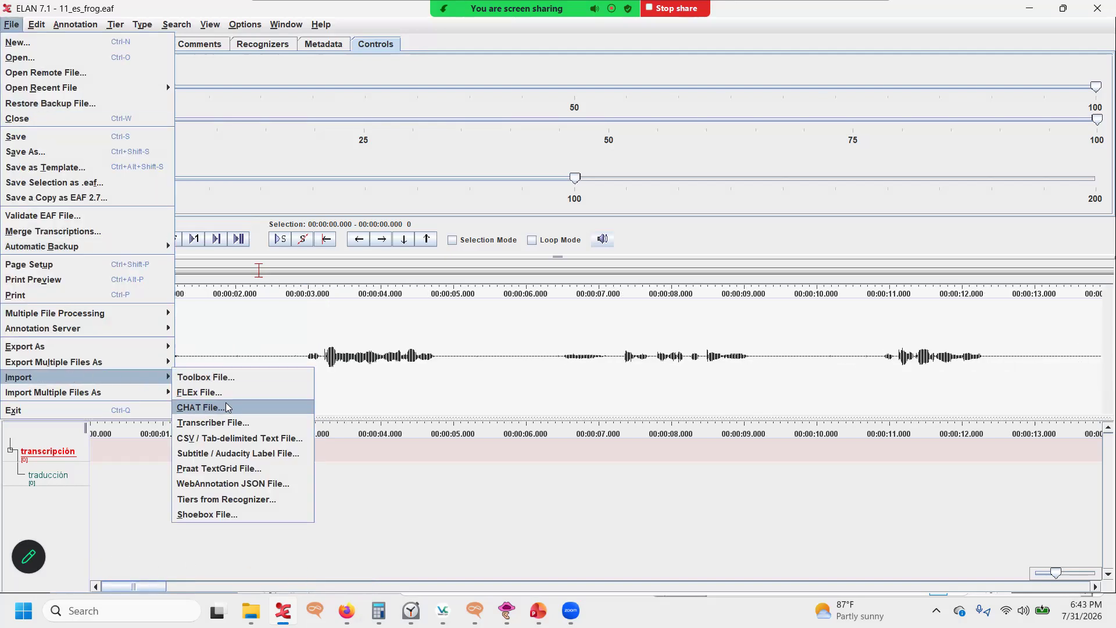
{"action": "left_click", "coordinate": [263, 460]}
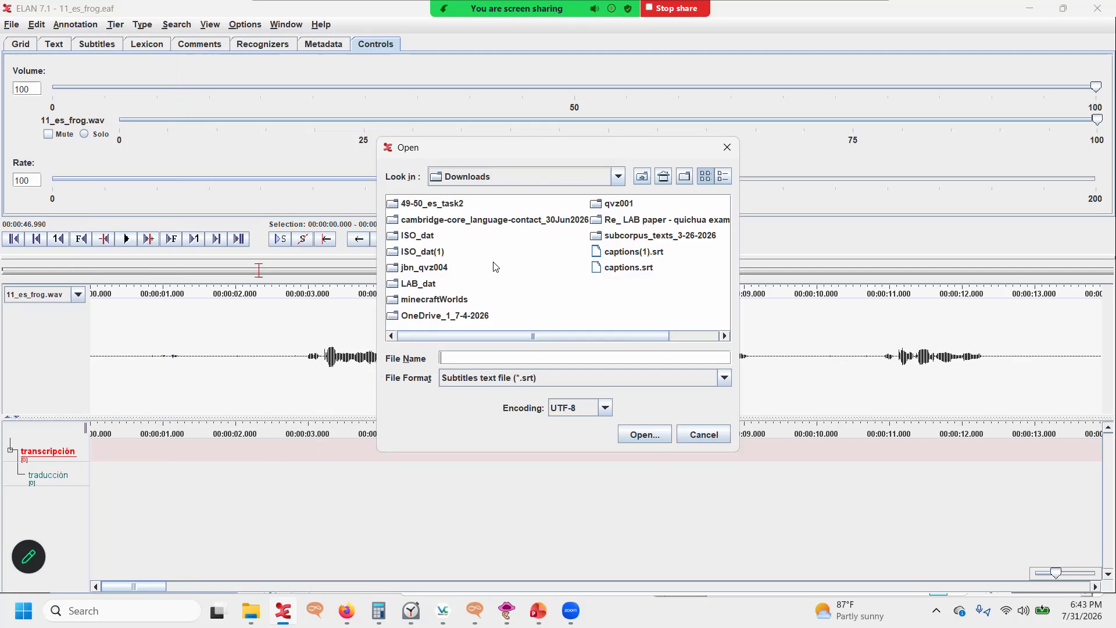
{"action": "left_click", "coordinate": [629, 252]}
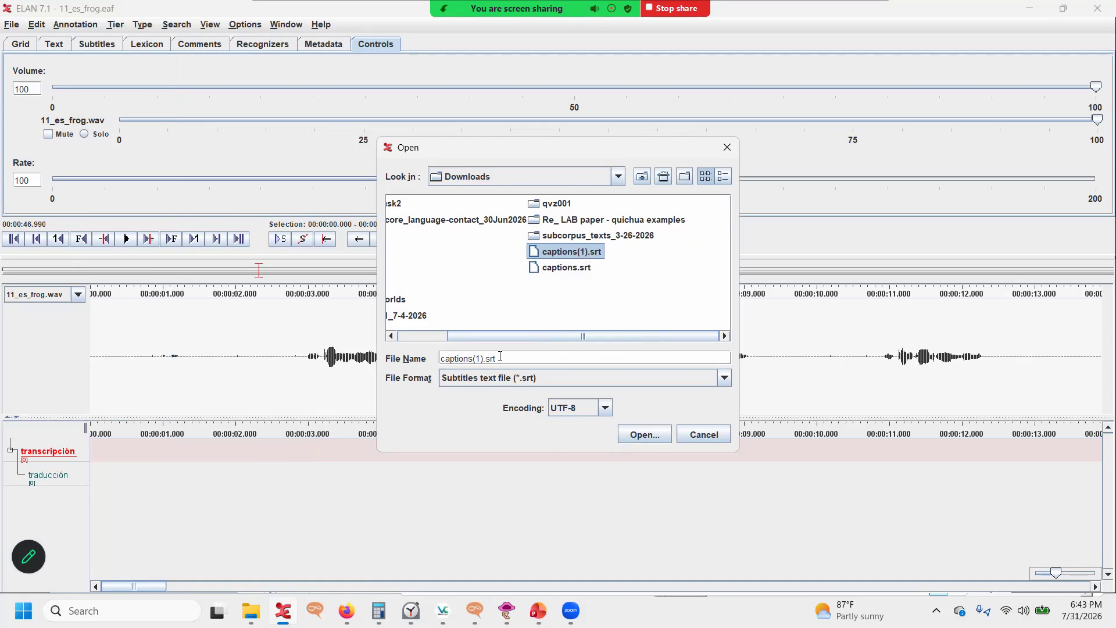
{"action": "left_click", "coordinate": [647, 437]}
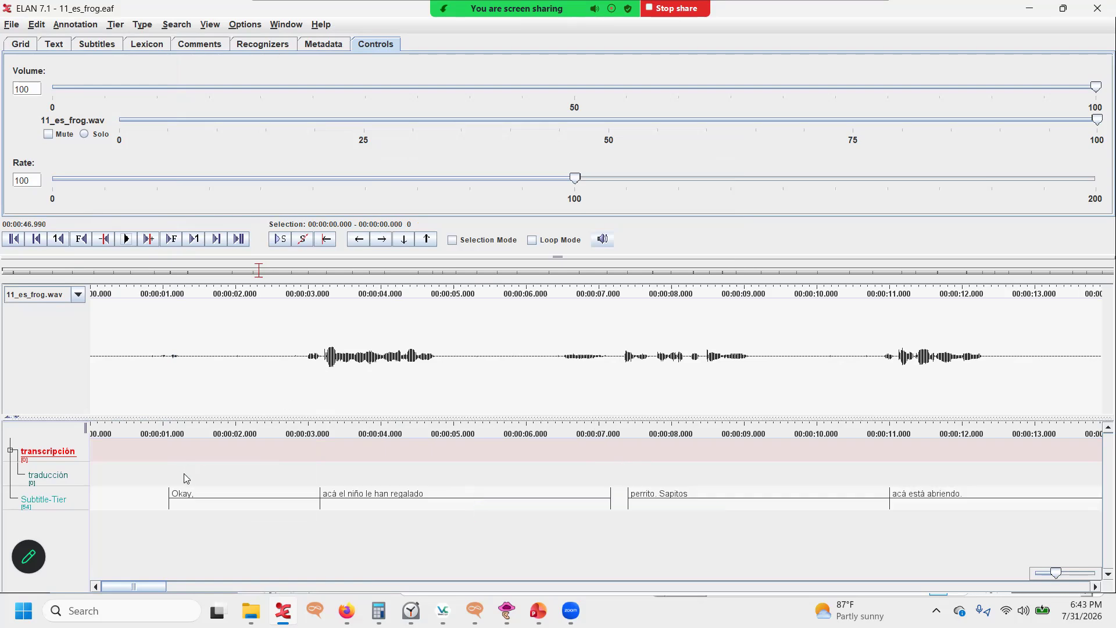
Look through the imported Subtitle-Tier annotations against the waveform and return to the start of the recording
{"action": "left_click", "coordinate": [419, 504]}
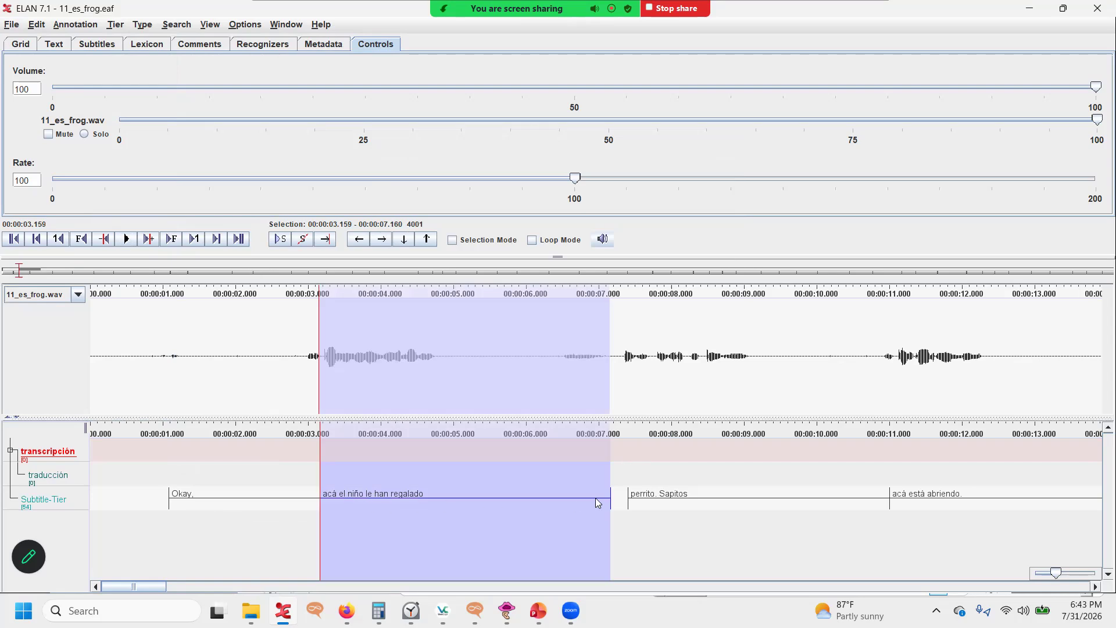
{"action": "left_click", "coordinate": [683, 503]}
{"action": "left_click", "coordinate": [764, 504]}
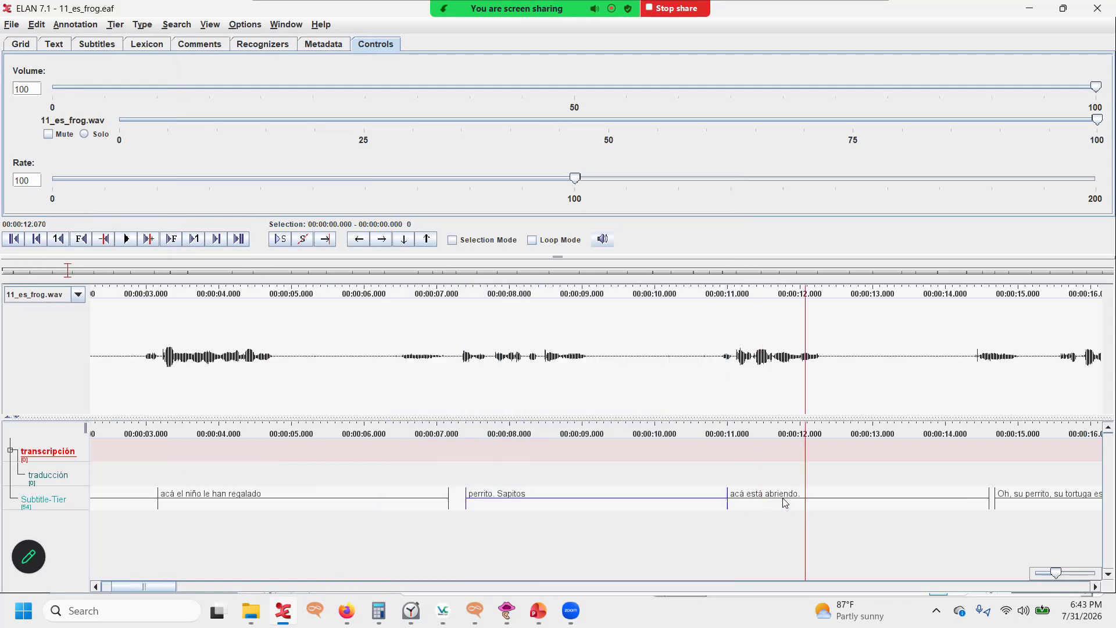
{"action": "left_click", "coordinate": [786, 503]}
{"action": "left_click", "coordinate": [800, 502]}
{"action": "left_click", "coordinate": [777, 502]}
{"action": "left_click", "coordinate": [791, 503]}
{"action": "left_click", "coordinate": [782, 502]}
{"action": "left_click", "coordinate": [803, 502]}
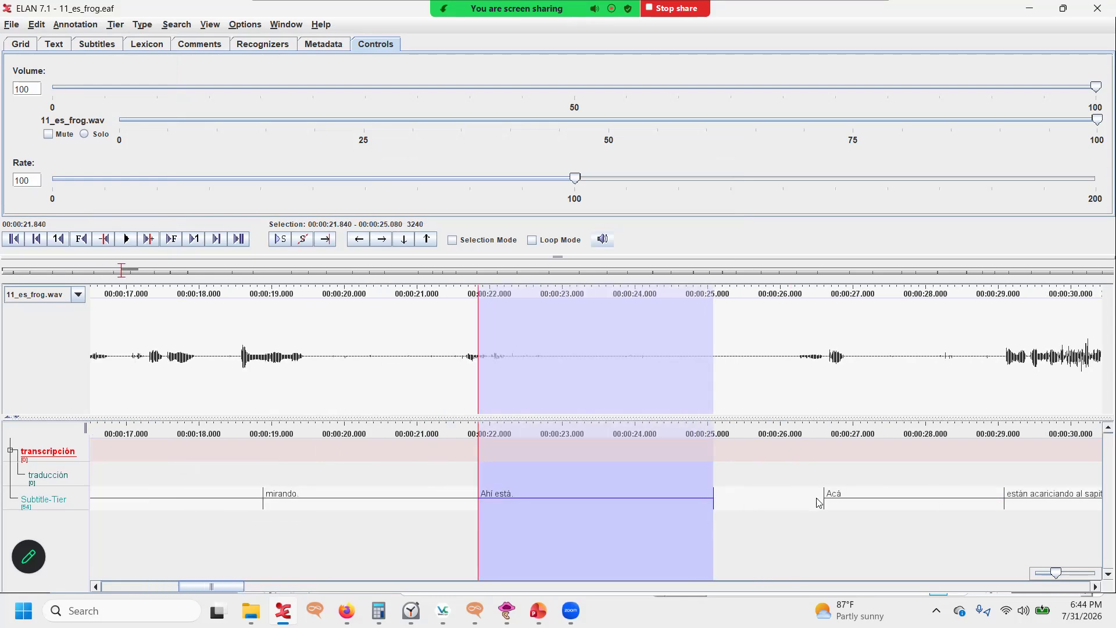
{"action": "left_click", "coordinate": [830, 502]}
{"action": "left_click", "coordinate": [808, 502]}
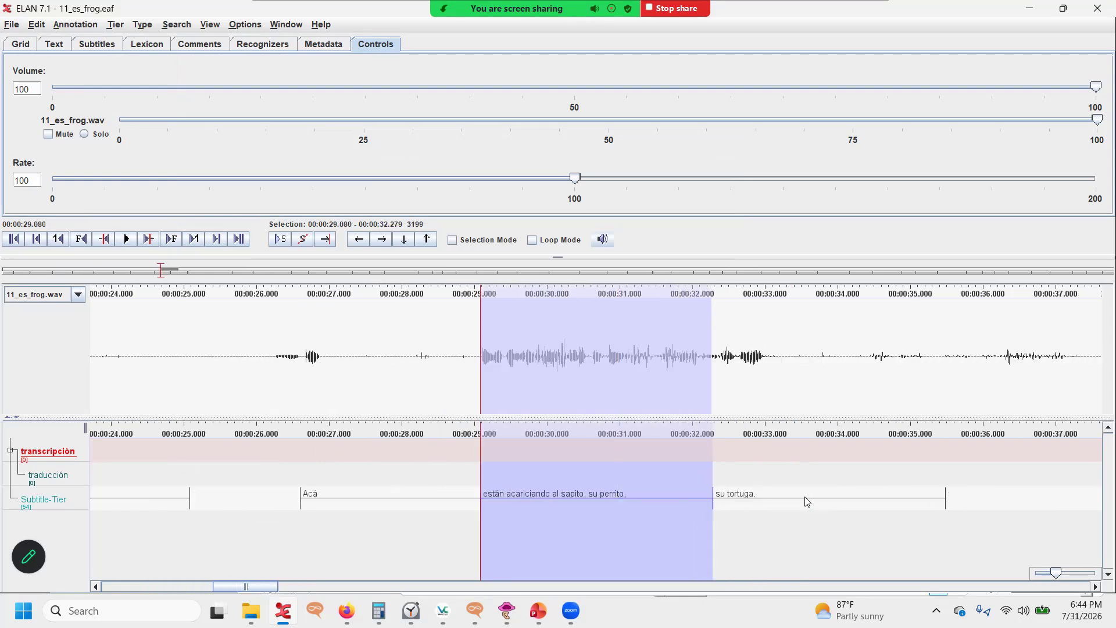
{"action": "left_click", "coordinate": [786, 501]}
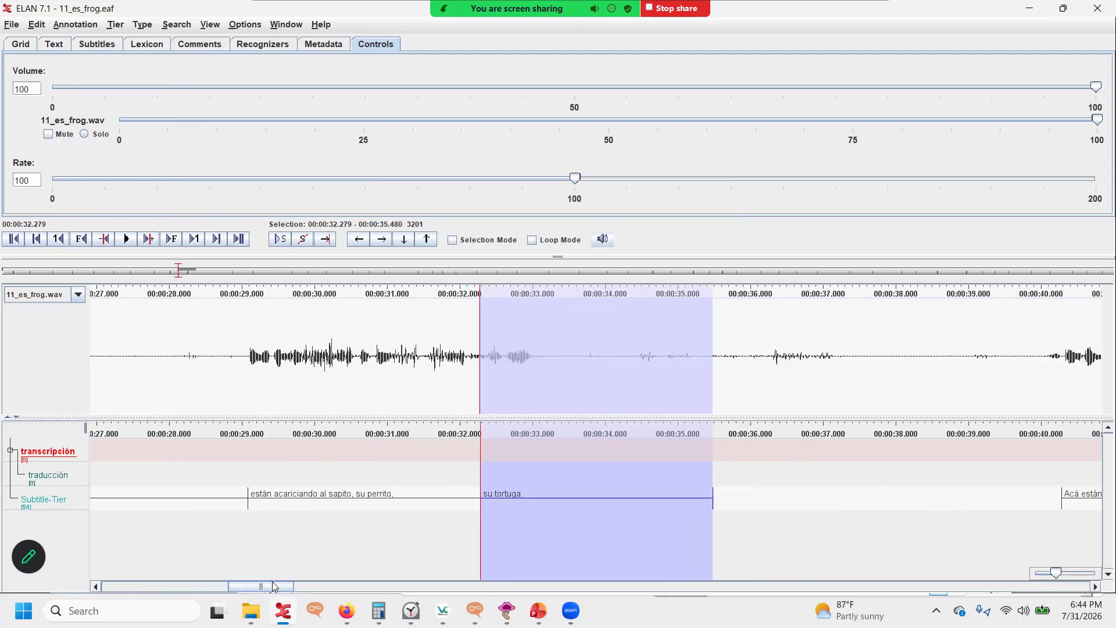
{"action": "left_click_drag", "start_coordinate": [273, 585], "coordinate": [195, 581]}
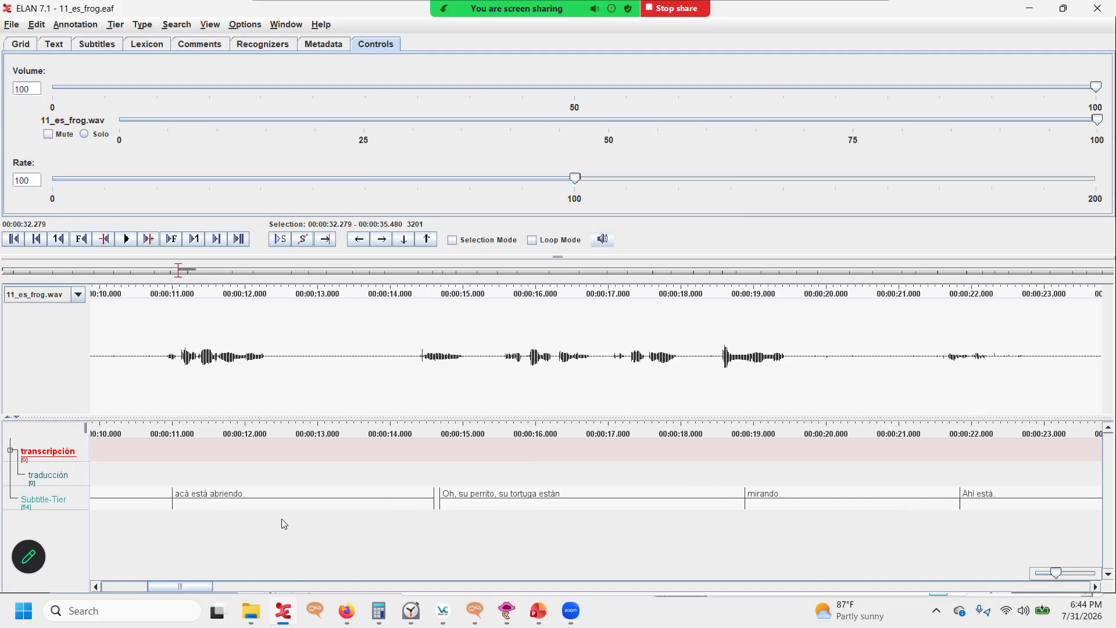
{"action": "left_click", "coordinate": [129, 588]}
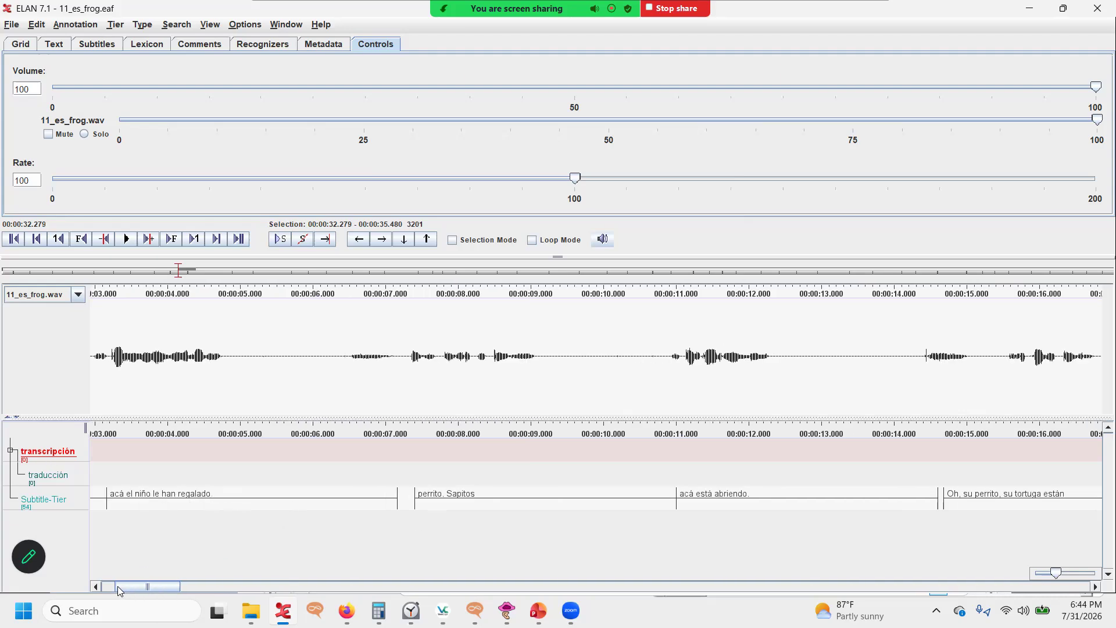
{"action": "left_click", "coordinate": [123, 588]}
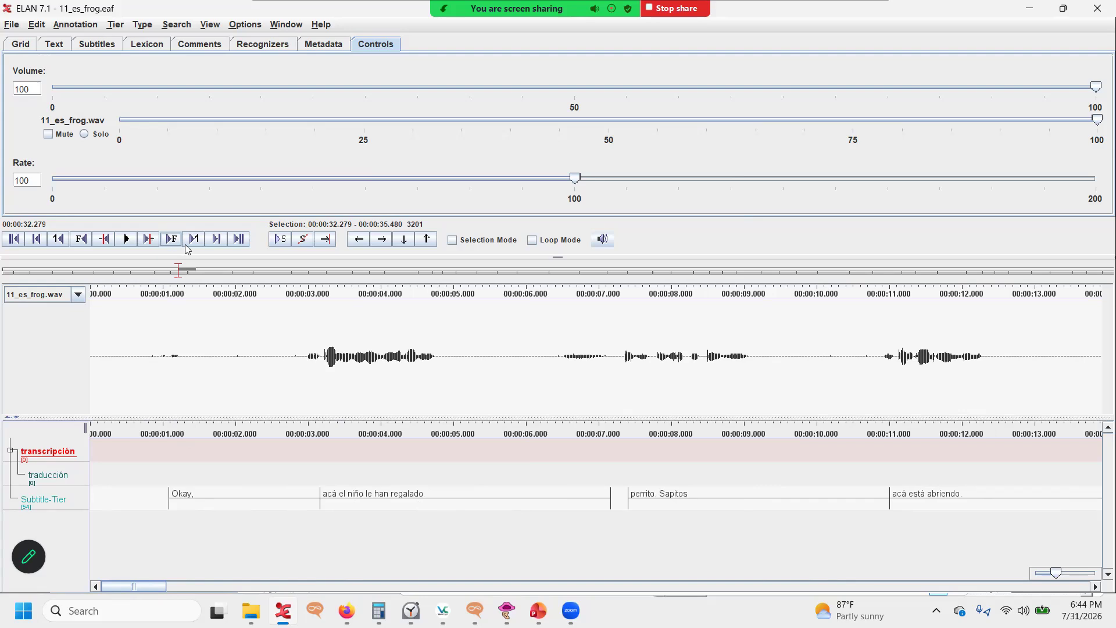
Copy all annotations from Subtitle-Tier to the transcripción tier of the open file, without allowing existing annotations to be overwritten
{"action": "left_click", "coordinate": [116, 26]}
{"action": "mouse_move", "coordinate": [163, 116]}
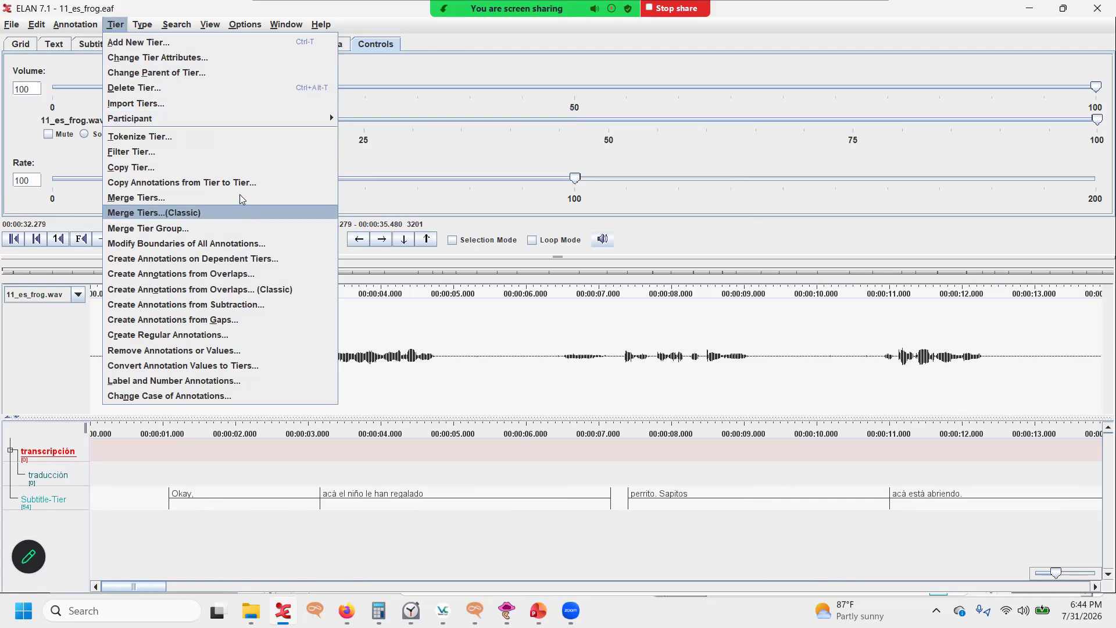
{"action": "left_click", "coordinate": [194, 182]}
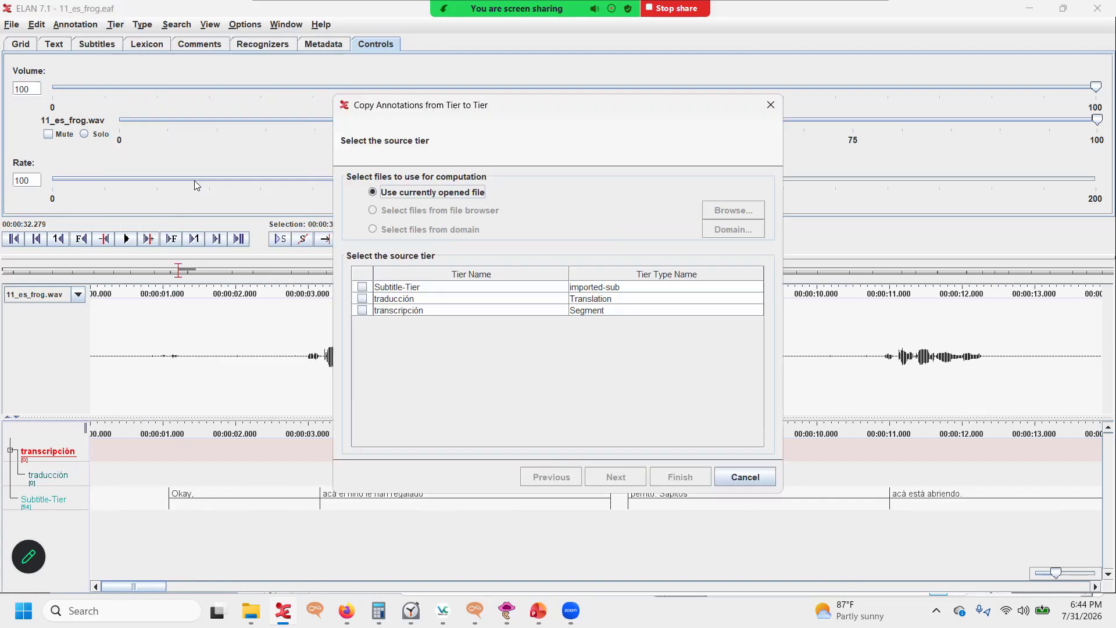
{"action": "left_click", "coordinate": [361, 287]}
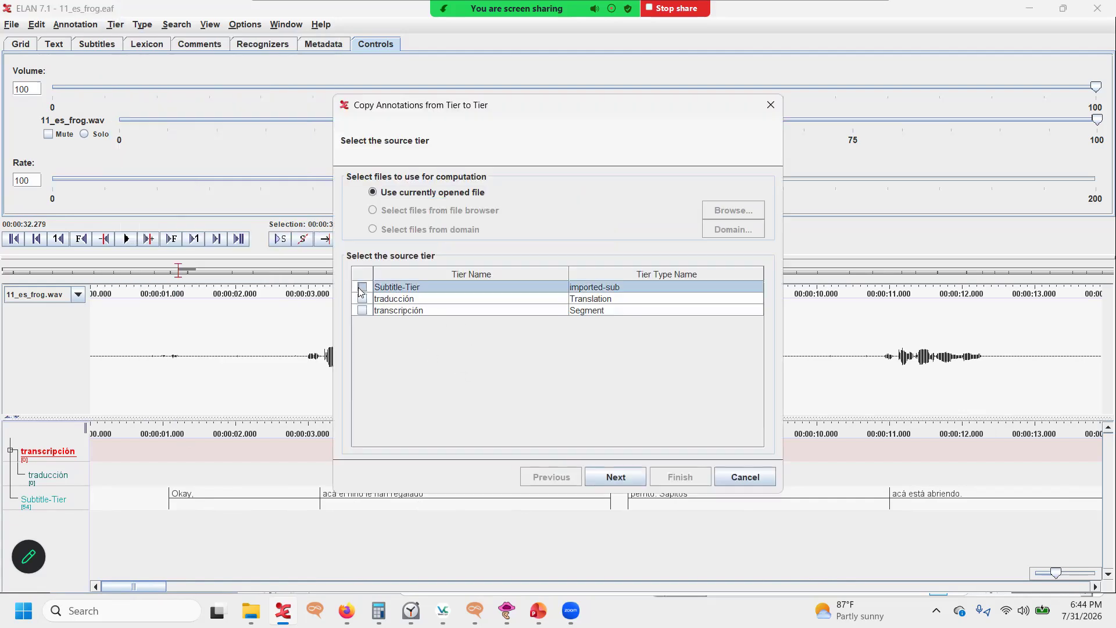
{"action": "left_click", "coordinate": [617, 479]}
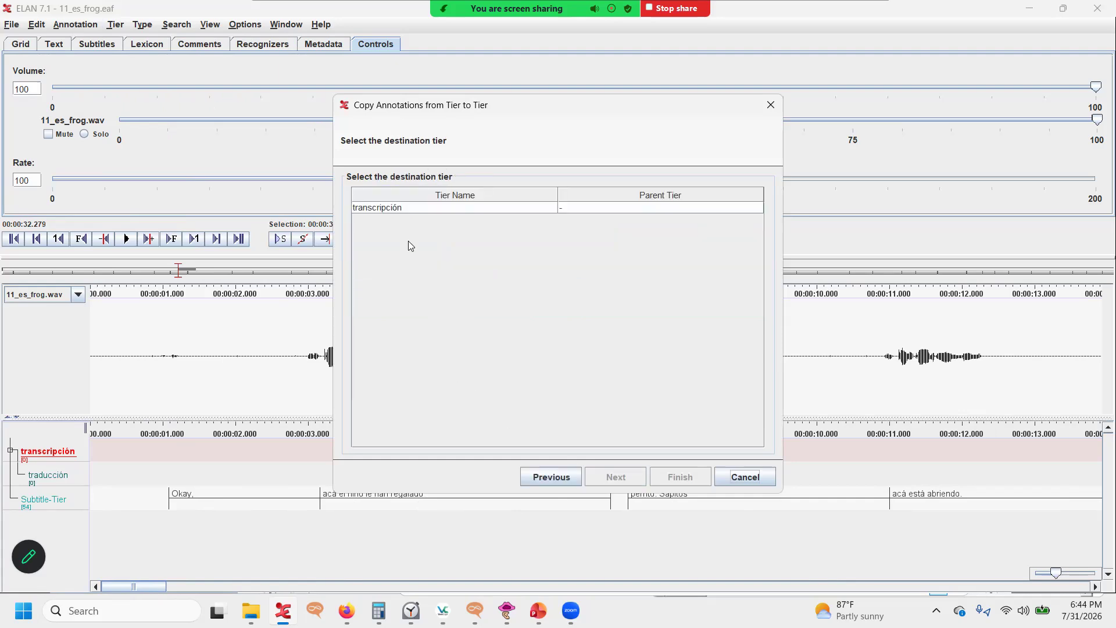
{"action": "left_click", "coordinate": [400, 209]}
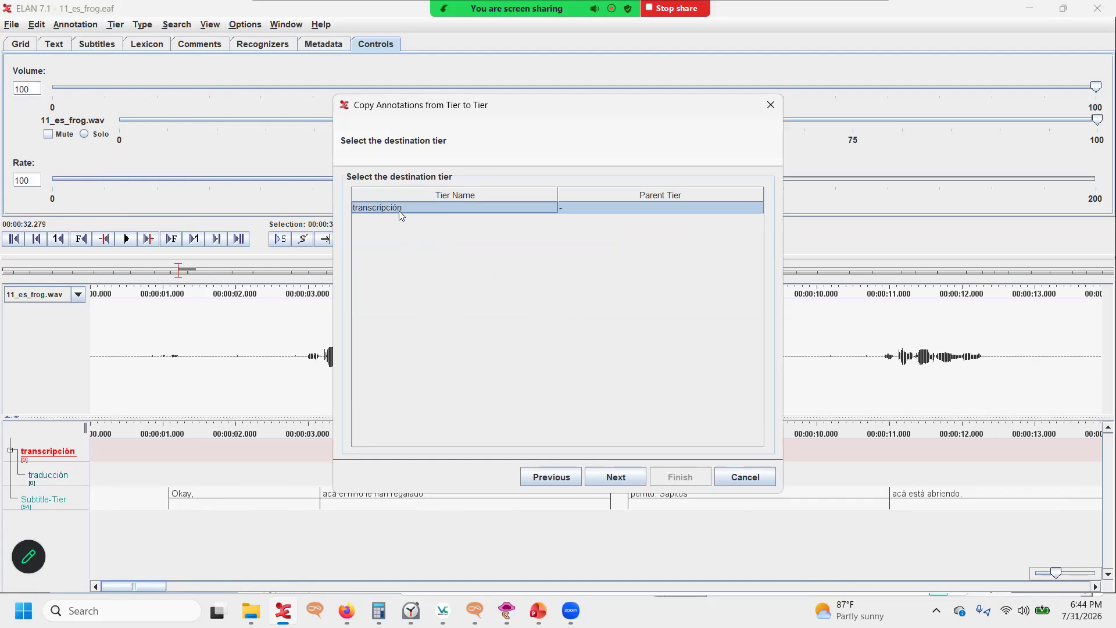
{"action": "left_click", "coordinate": [630, 480]}
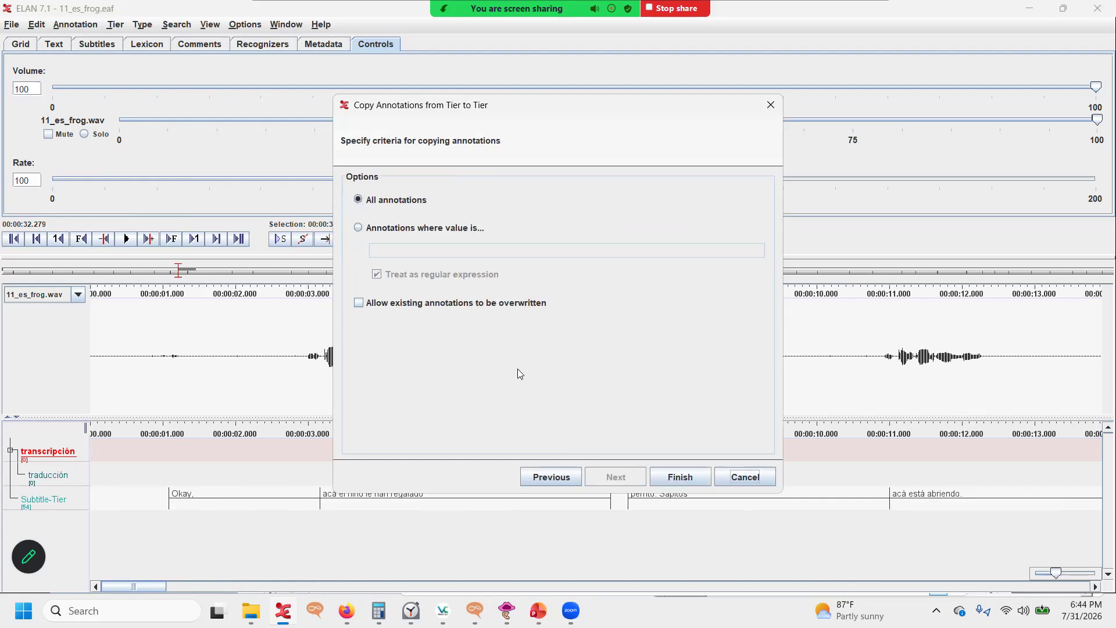
{"action": "left_click", "coordinate": [680, 478]}
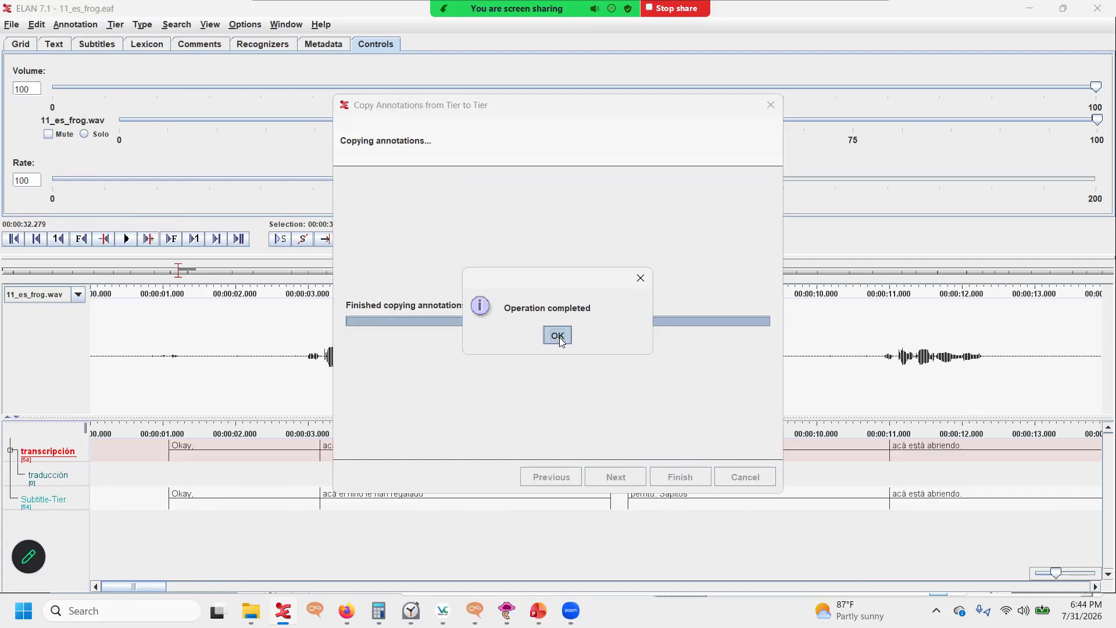
Close the finished copy operation and delete the Subtitle-Tier from the document
{"action": "left_click", "coordinate": [557, 336]}
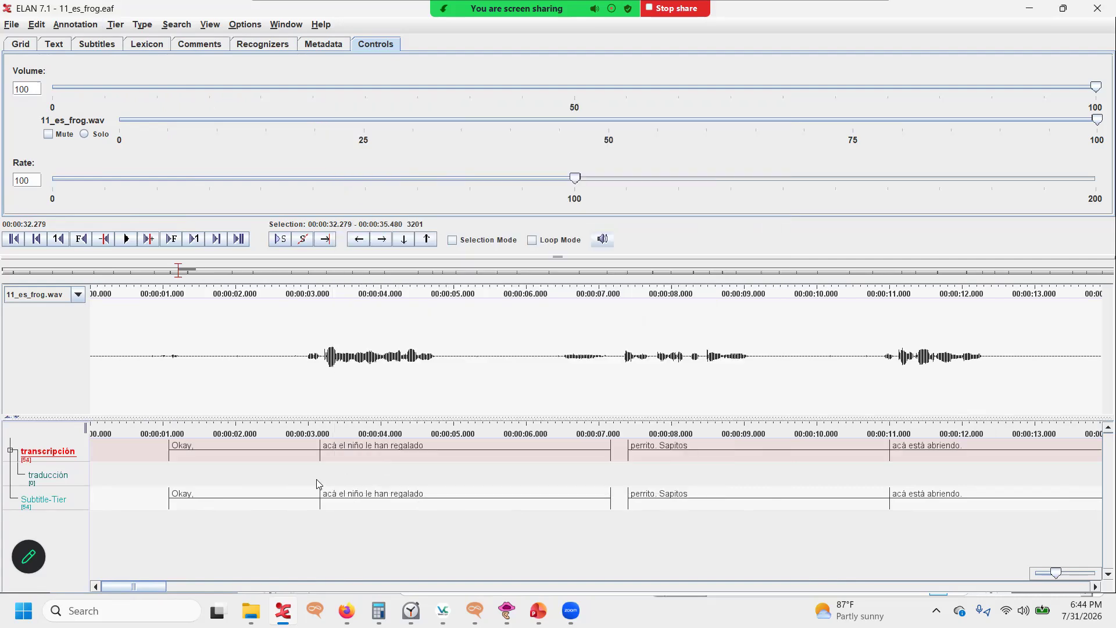
{"action": "left_click", "coordinate": [58, 504]}
{"action": "right_click", "coordinate": [58, 504]}
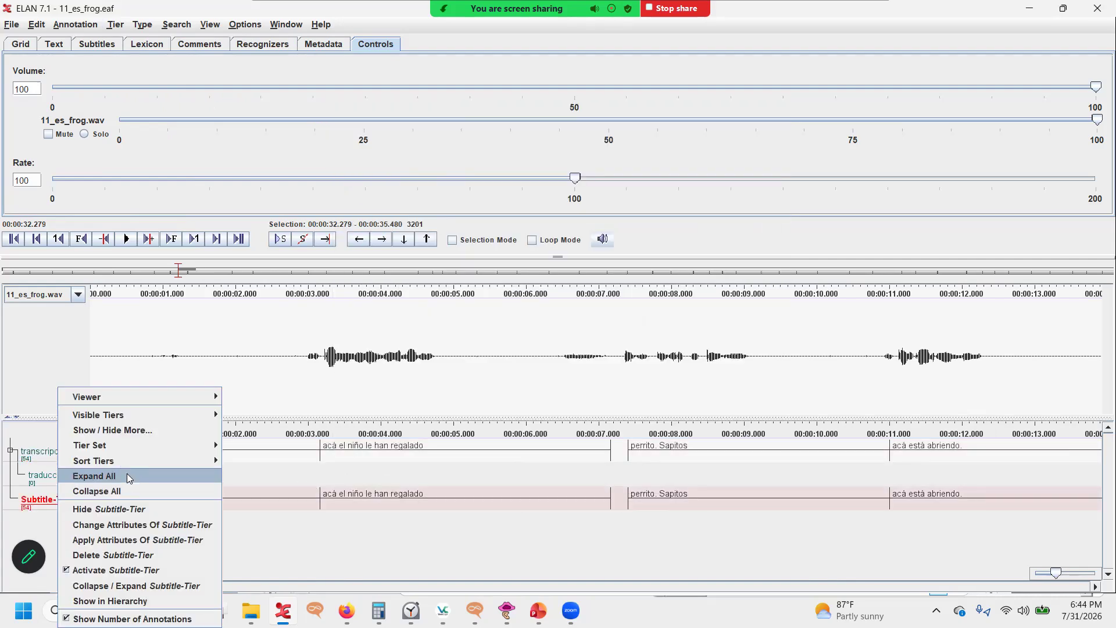
{"action": "left_click", "coordinate": [150, 555]}
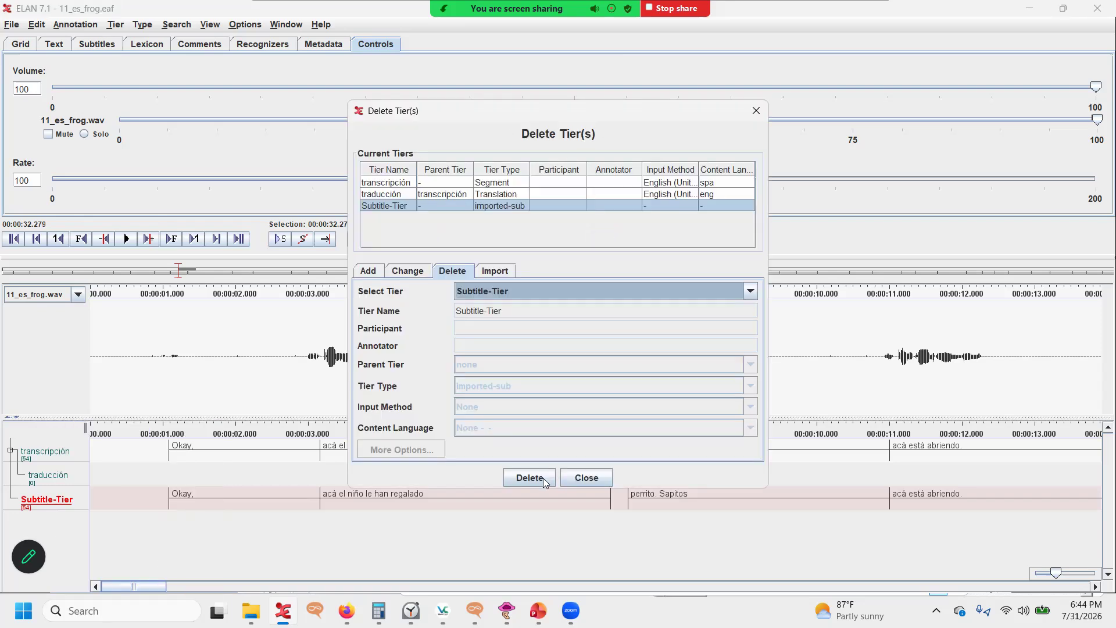
{"action": "left_click", "coordinate": [530, 478]}
{"action": "left_click", "coordinate": [539, 331]}
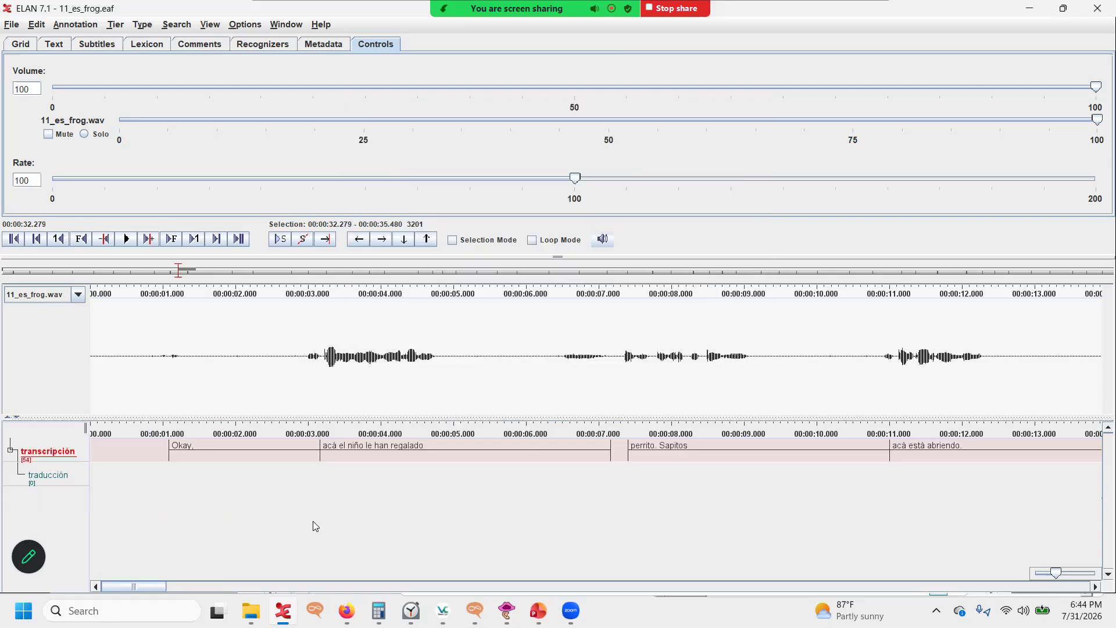
Examine the copied annotations on the transcripción tier against the waveform, from "acá el niño le han regalado" through "su tortuga."
{"action": "left_click", "coordinate": [348, 458]}
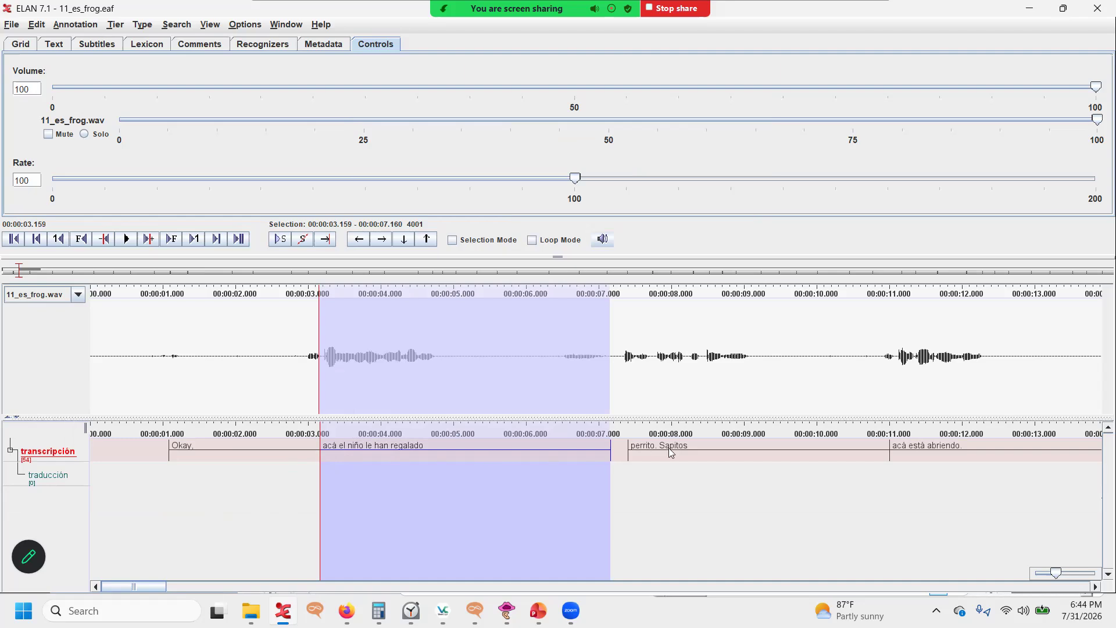
{"action": "left_click", "coordinate": [707, 452]}
{"action": "double_click", "coordinate": [781, 451]}
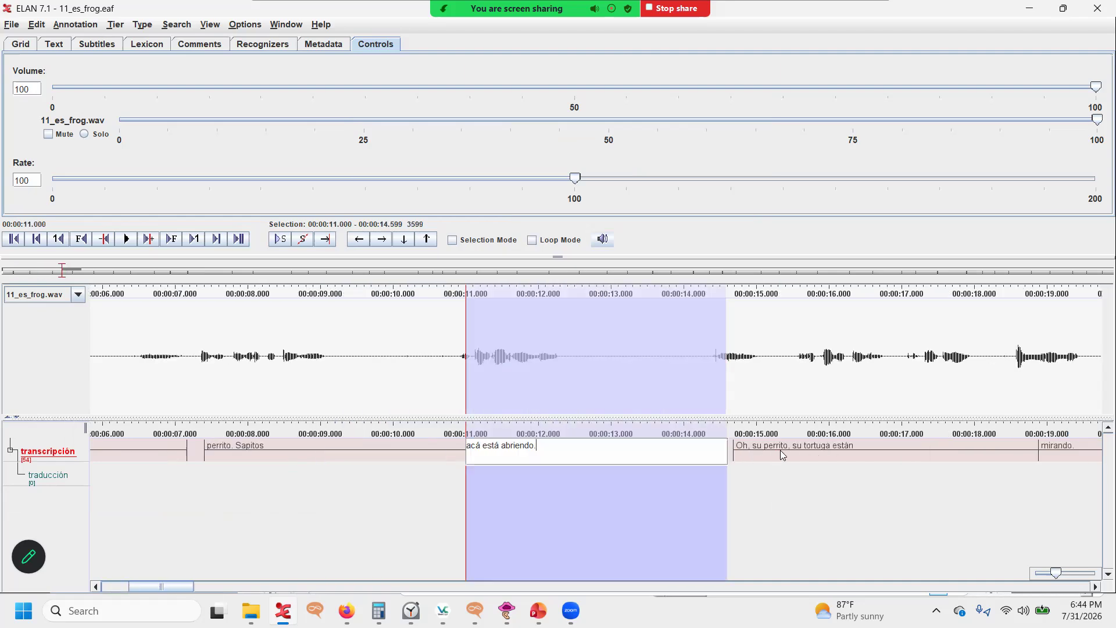
{"action": "left_click", "coordinate": [789, 448]}
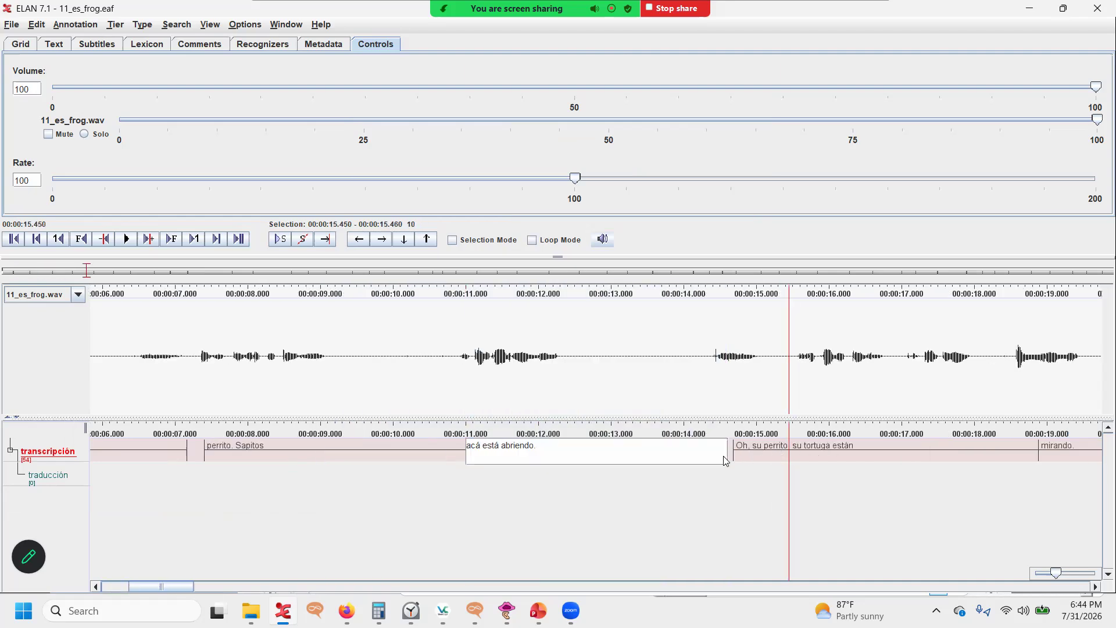
{"action": "double_click", "coordinate": [796, 455]}
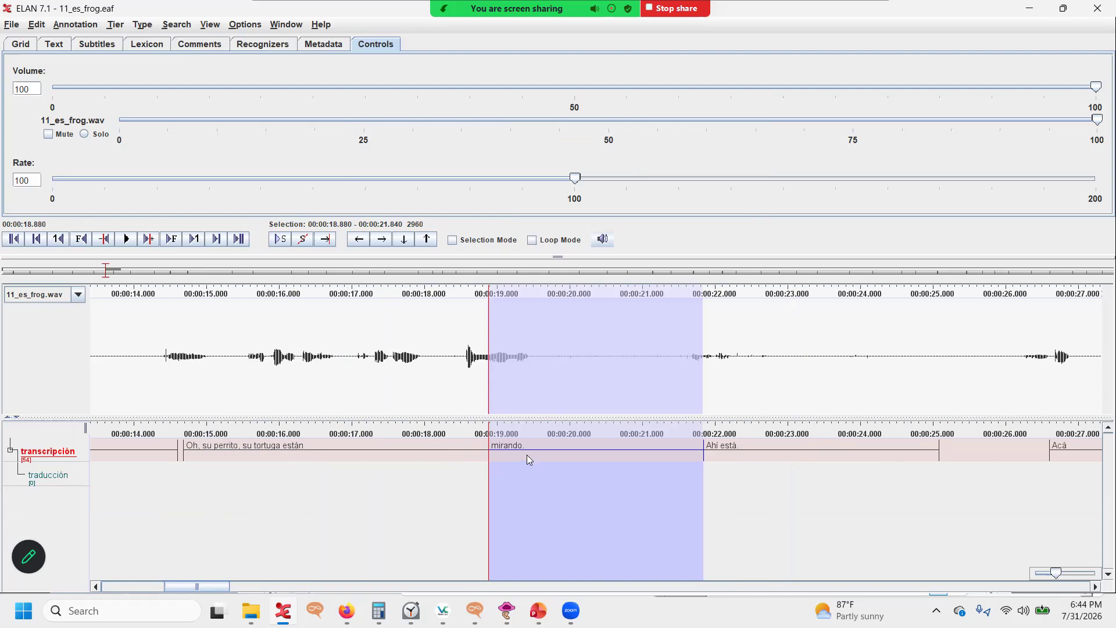
{"action": "left_click", "coordinate": [832, 453]}
{"action": "left_click", "coordinate": [851, 452]}
{"action": "left_click", "coordinate": [841, 452]}
{"action": "left_click", "coordinate": [823, 453]}
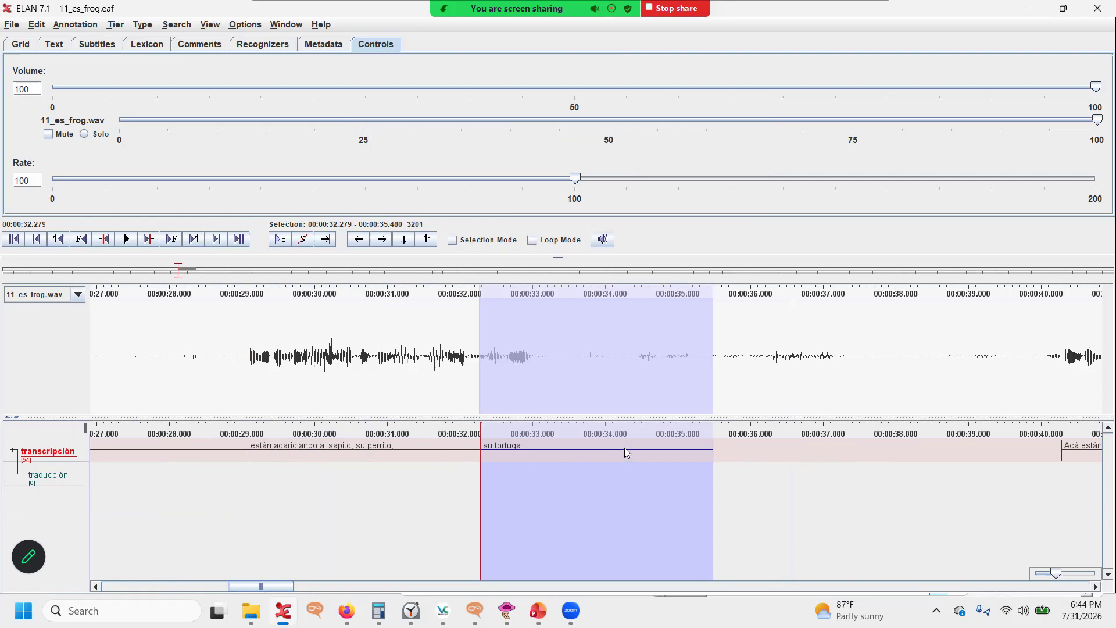
Play the audio from about 28.8 to 33.3 seconds, covering "están acariciando al sapito, su perrito," and the speech after it
{"action": "left_click", "coordinate": [429, 451]}
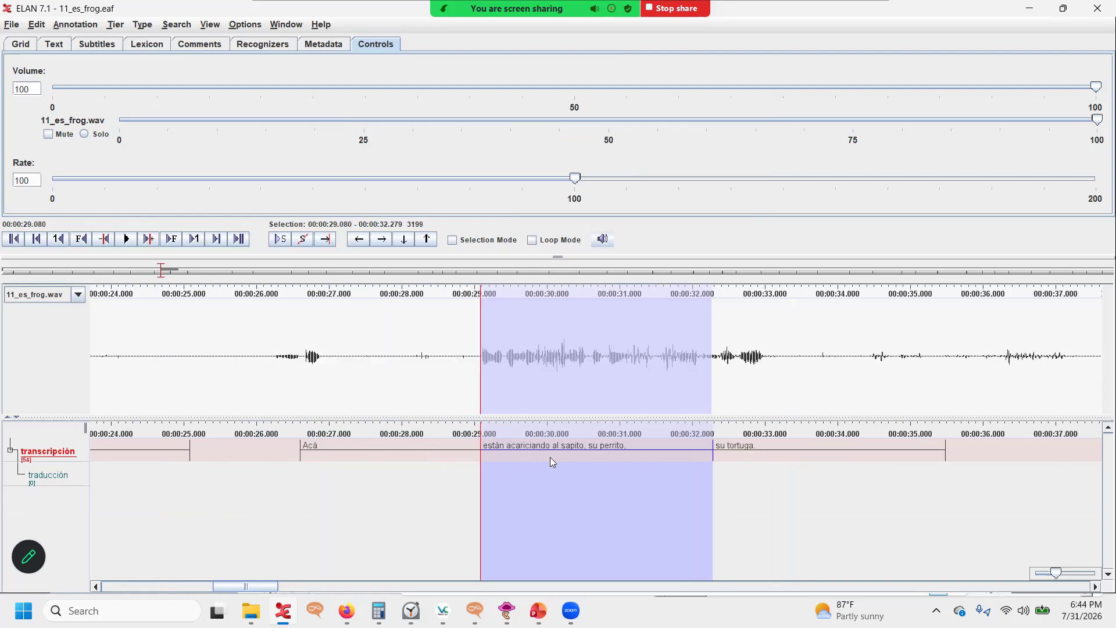
{"action": "left_click_drag", "start_coordinate": [457, 365], "coordinate": [790, 404]}
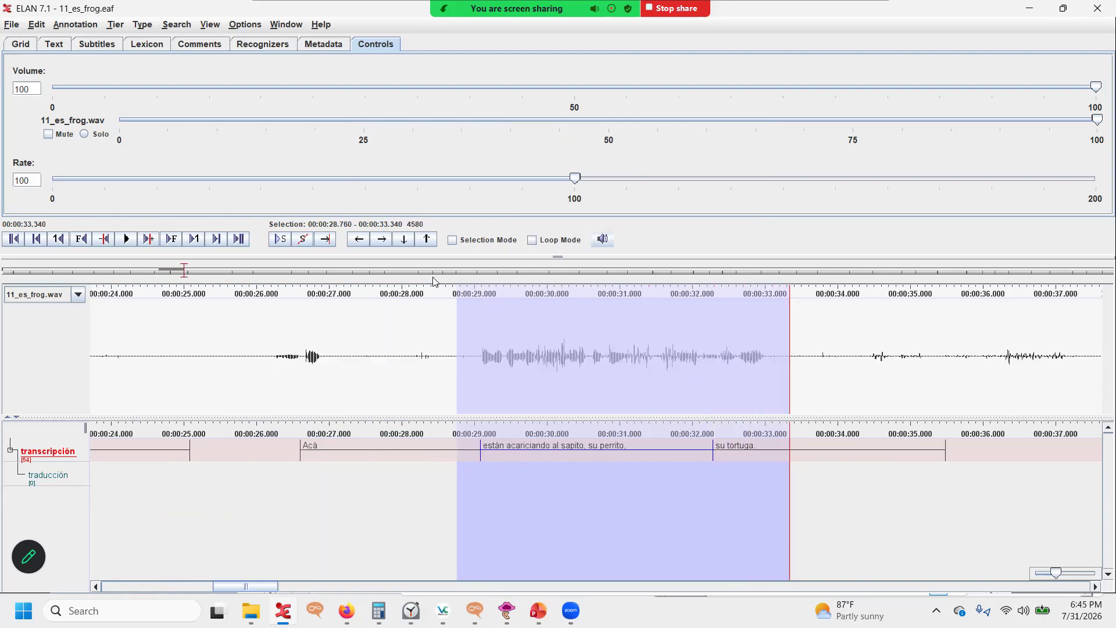
{"action": "left_click", "coordinate": [272, 240]}
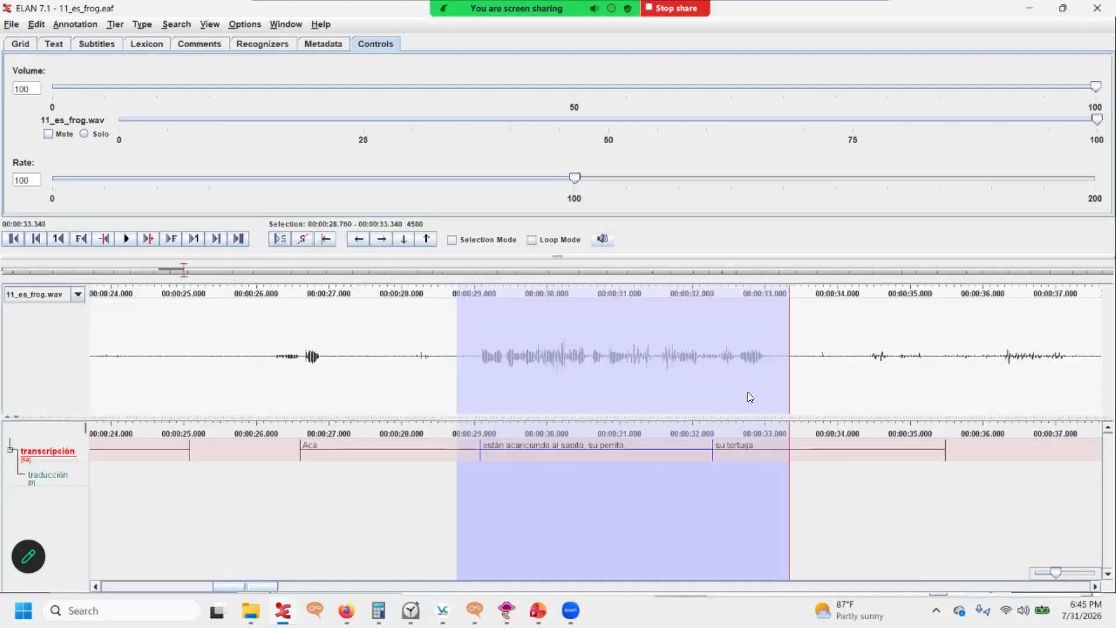
Delete the "su tortuga." annotation that follows "están acariciando al sapito, su perrito," on the transcripción tier
{"action": "left_click", "coordinate": [736, 455]}
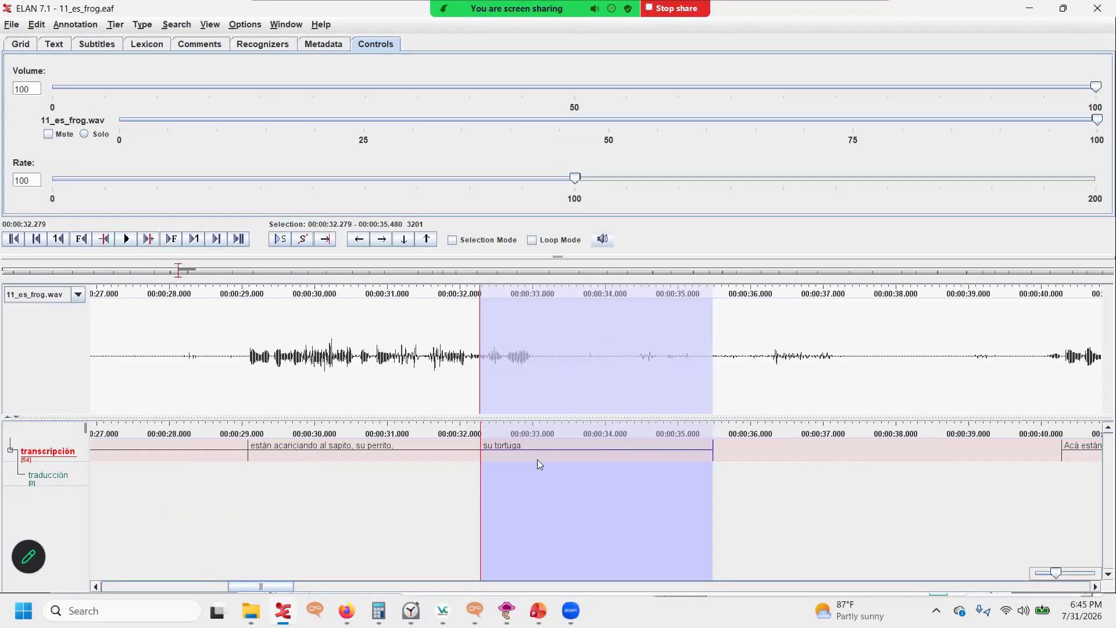
{"action": "right_click", "coordinate": [526, 449]}
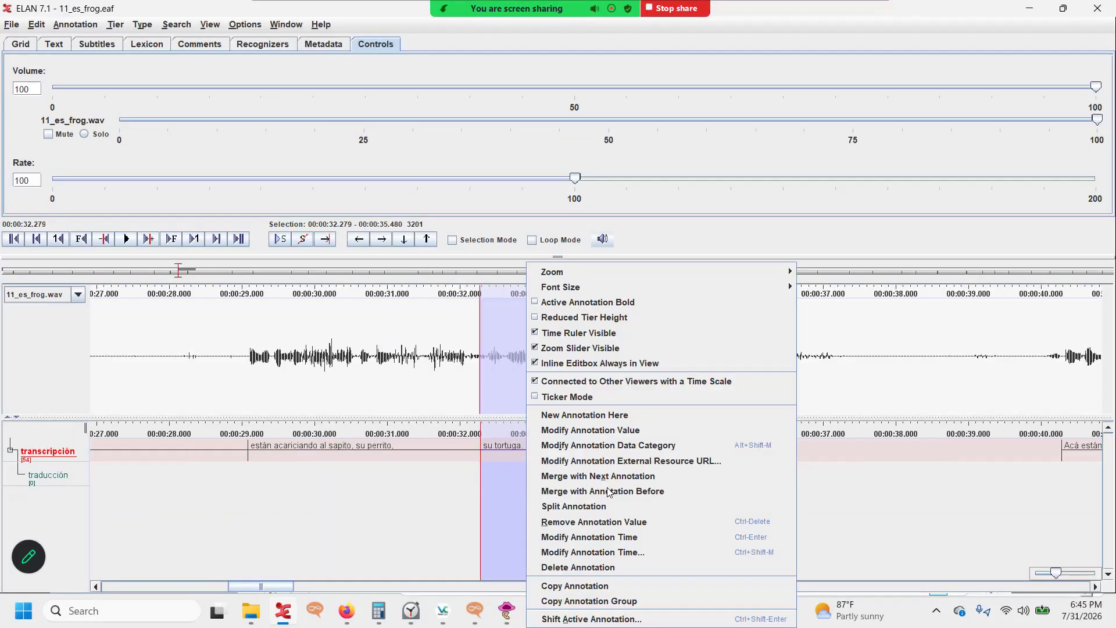
{"action": "left_click", "coordinate": [611, 565]}
In Segmentation Mode, extend the end of "están acariciando al sapito, su perrito," to about 33.11 seconds and return to Annotation Mode
{"action": "left_click", "coordinate": [439, 448]}
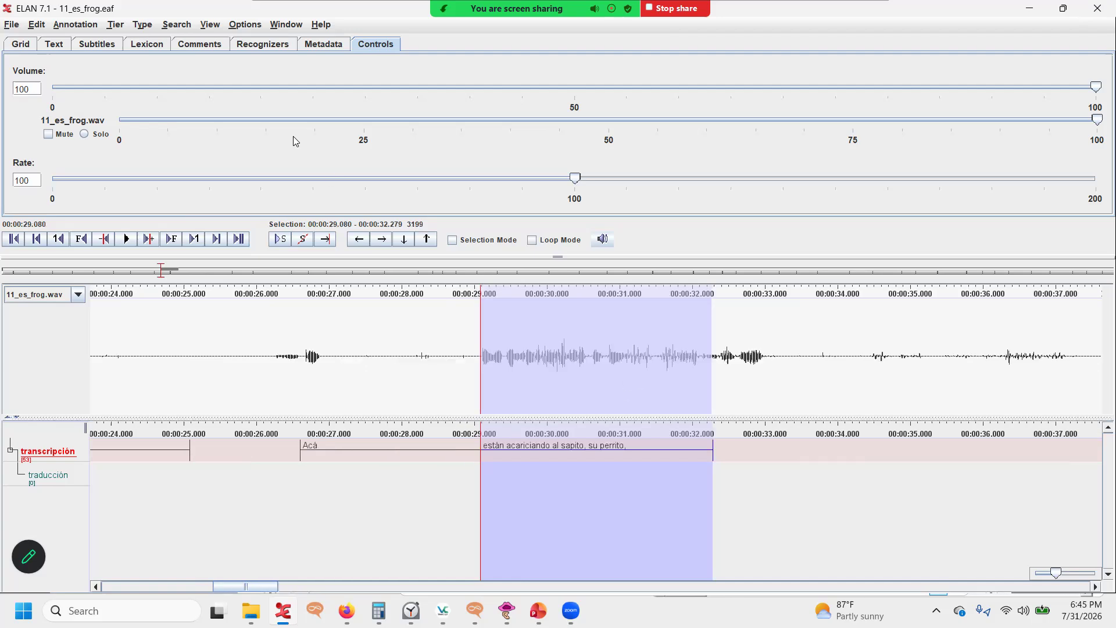
{"action": "left_click", "coordinate": [231, 23]}
{"action": "left_click", "coordinate": [314, 109]}
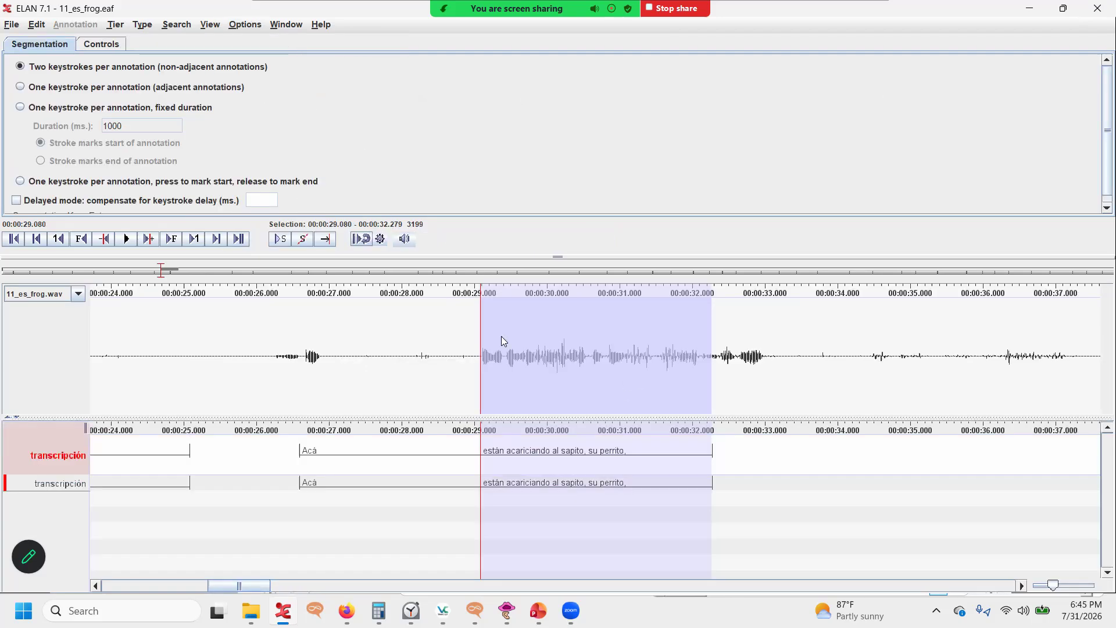
{"action": "left_click_drag", "start_coordinate": [721, 454], "coordinate": [773, 454]}
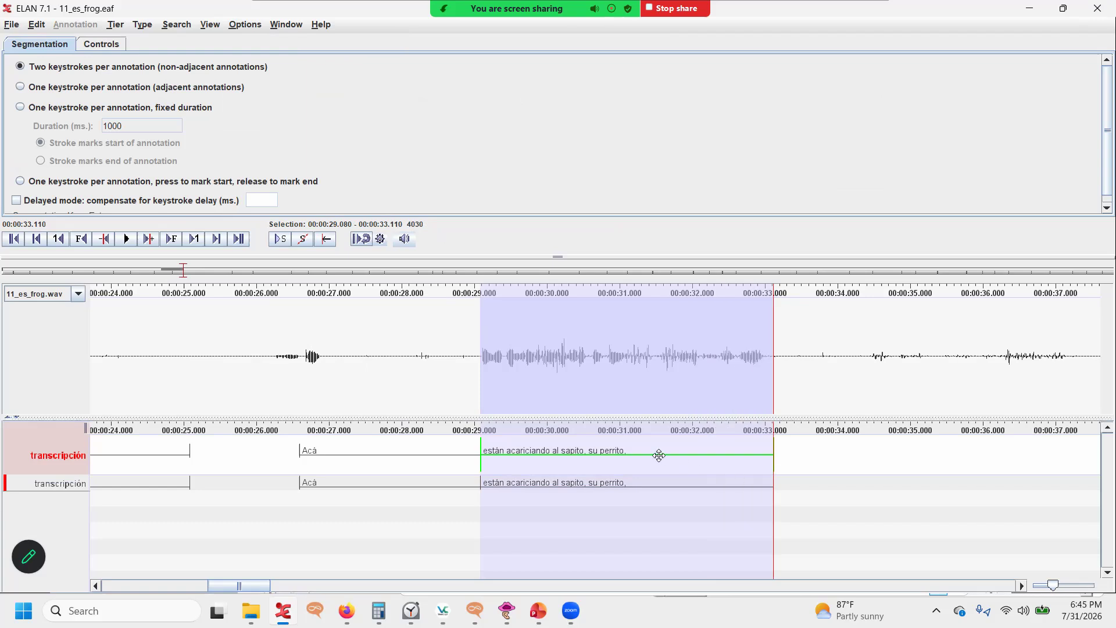
{"action": "left_click", "coordinate": [250, 24]}
{"action": "left_click", "coordinate": [263, 59]}
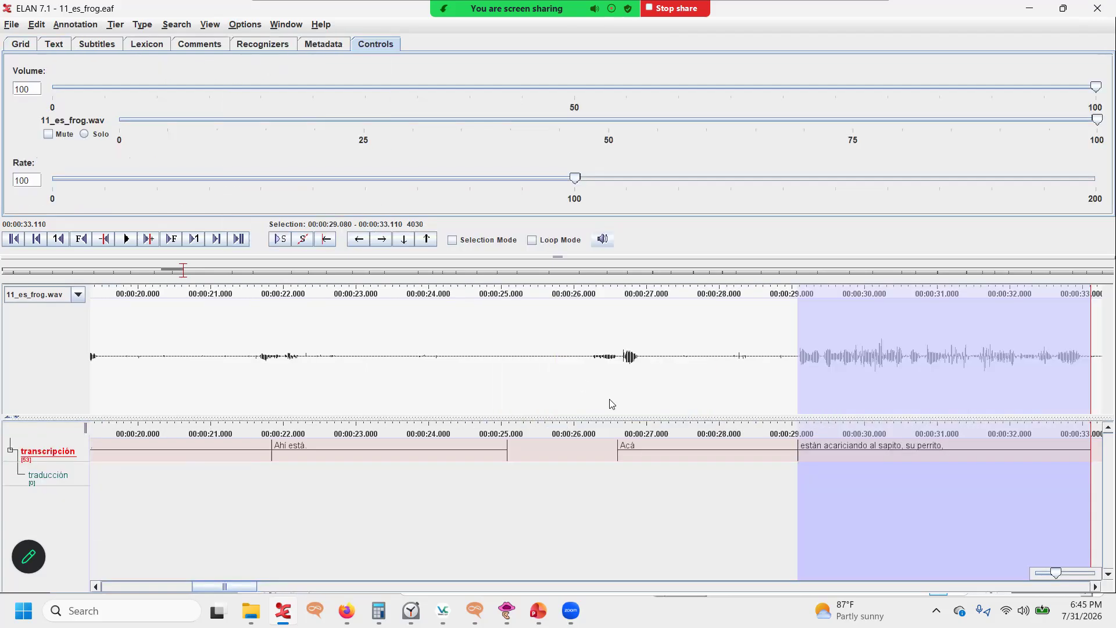
Listen to the extended annotation and complete its text as "están acariciando al sapito, su perrito, su tortuga"
{"action": "left_click", "coordinate": [903, 458]}
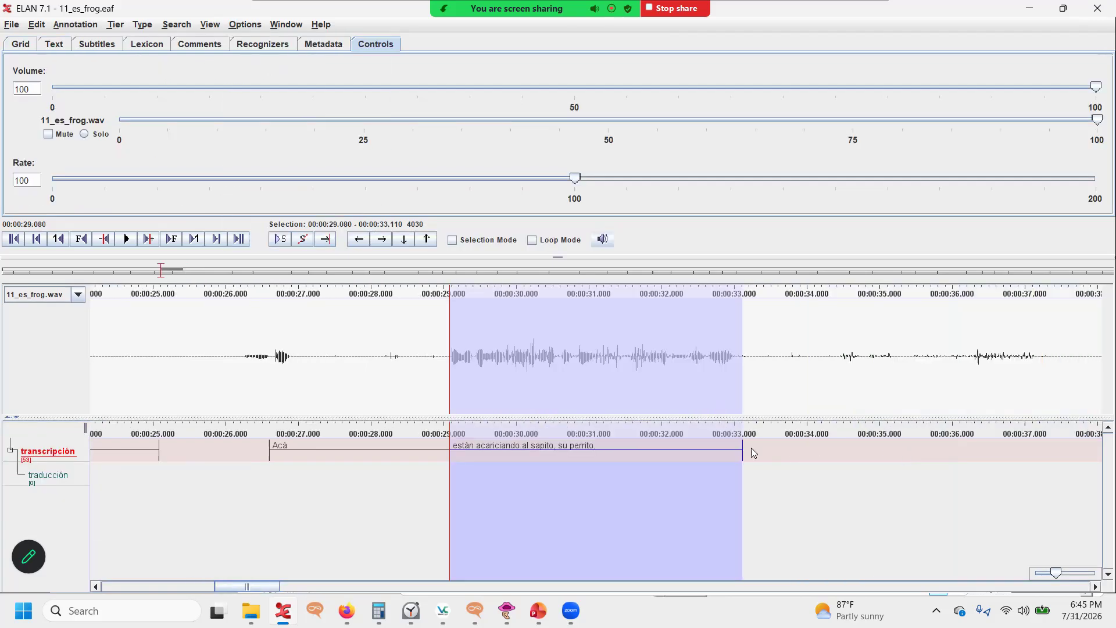
{"action": "double_click", "coordinate": [689, 447]}
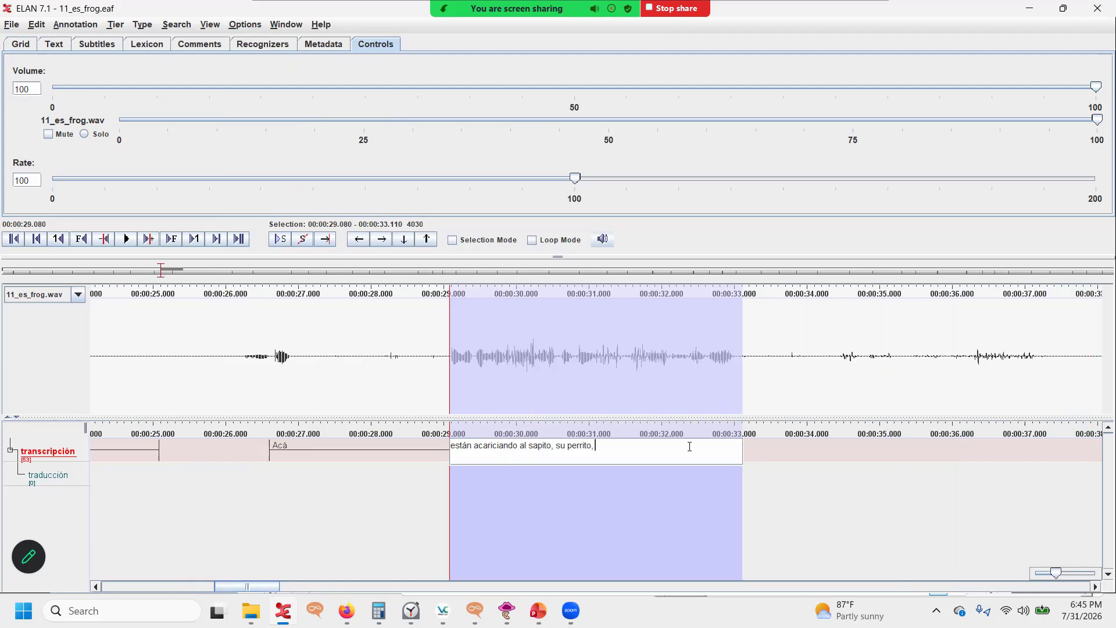
{"action": "left_click", "coordinate": [281, 239]}
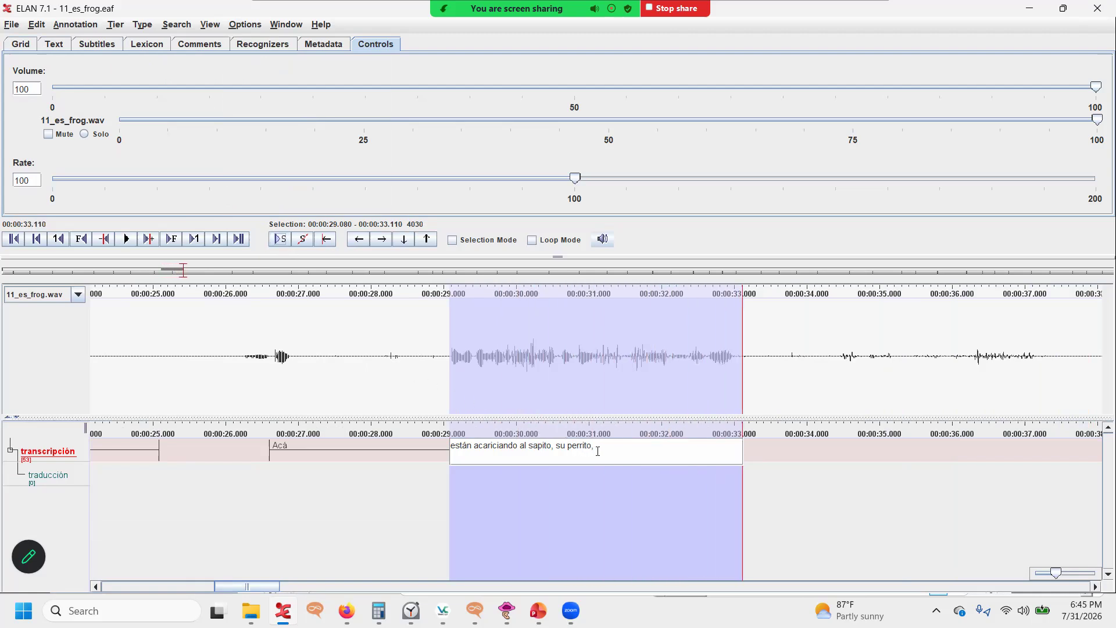
{"action": "left_click", "coordinate": [283, 241]}
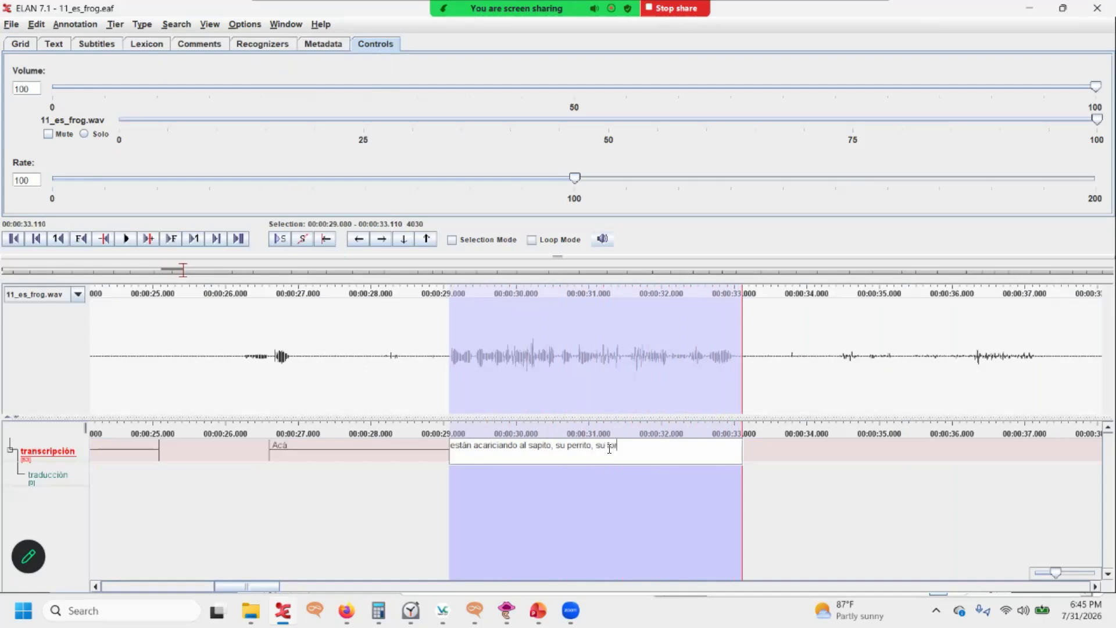
{"action": "type", "text": "uga"}
{"action": "key", "text": "Return"}
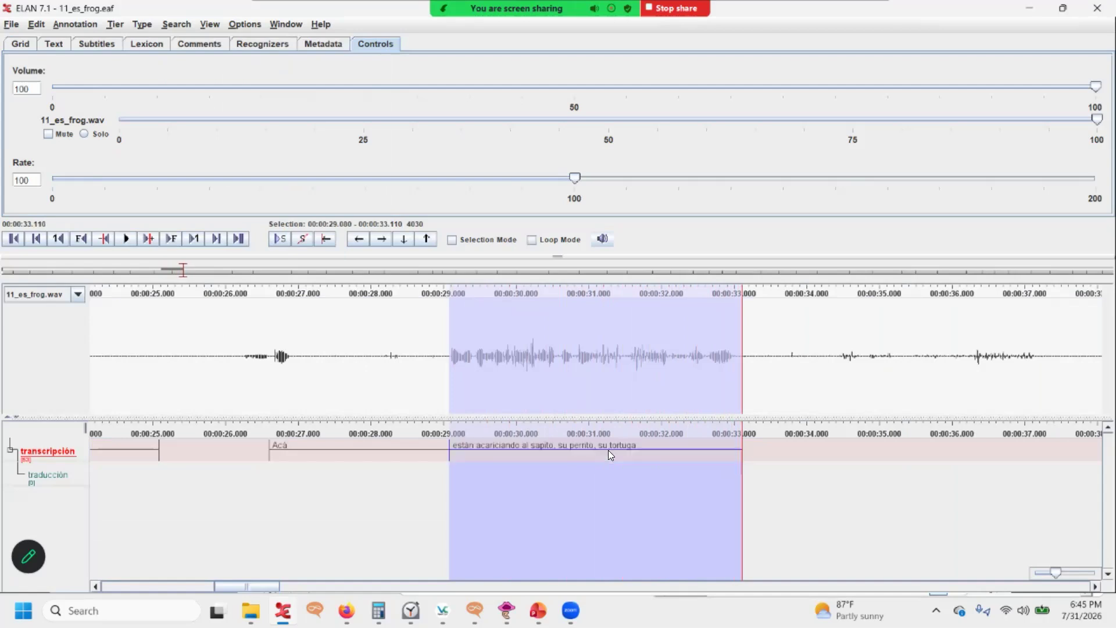
Compare the audio from about 26.26 to 26.92 seconds with the audio of the "Acá" annotation
{"action": "left_click", "coordinate": [415, 453]}
{"action": "left_click_drag", "start_coordinate": [482, 359], "coordinate": [530, 372]}
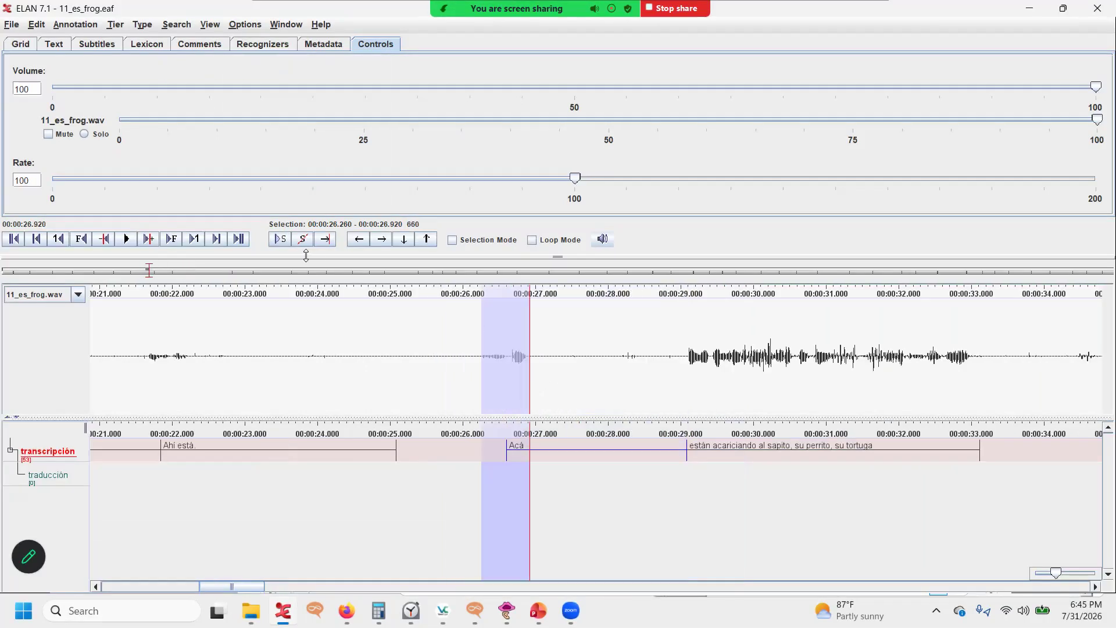
{"action": "left_click", "coordinate": [281, 239]}
{"action": "left_click", "coordinate": [525, 446]}
{"action": "left_click", "coordinate": [280, 239]}
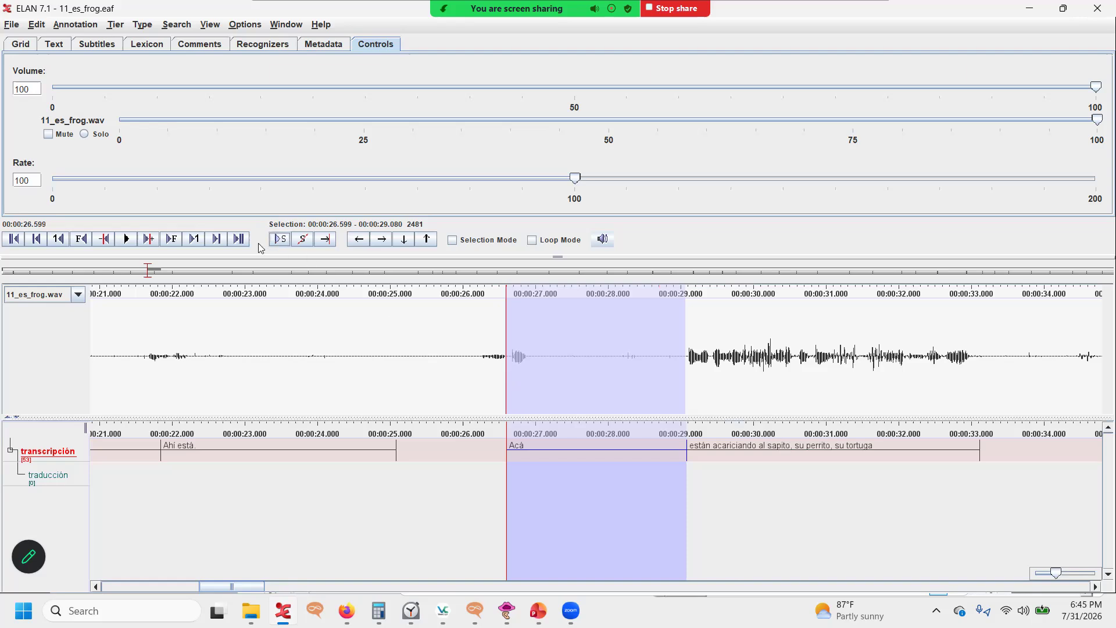
In Segmentation Mode, adjust the "Acá" annotation to run from about 26.20 to 26.98 seconds
{"action": "left_click", "coordinate": [550, 453]}
{"action": "left_click", "coordinate": [252, 29]}
{"action": "left_click", "coordinate": [285, 104]}
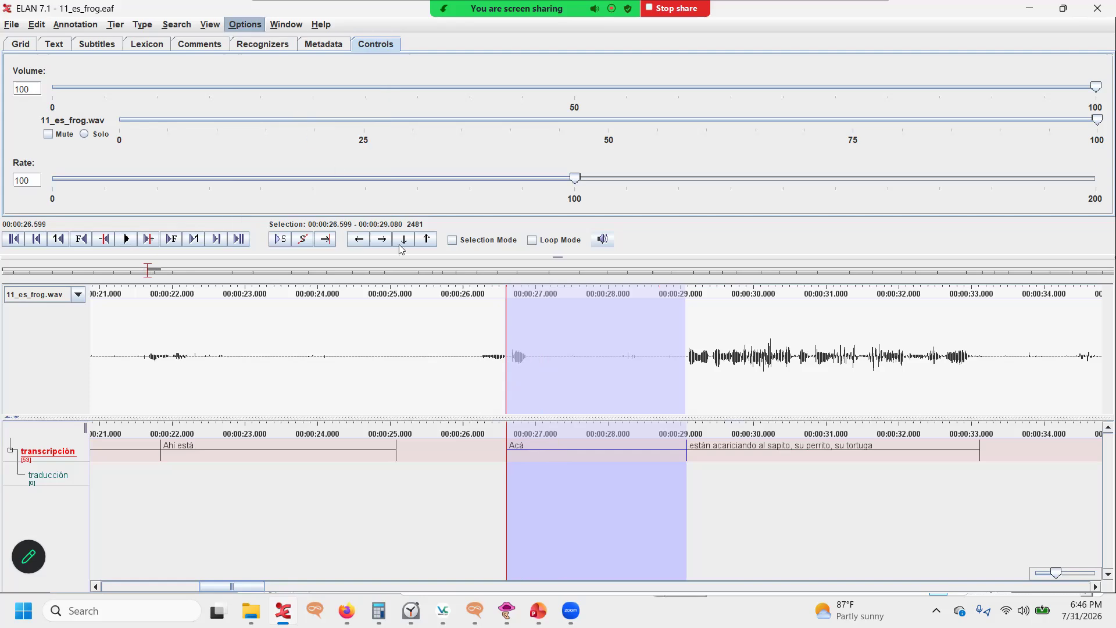
{"action": "left_click_drag", "start_coordinate": [512, 457], "coordinate": [478, 457]}
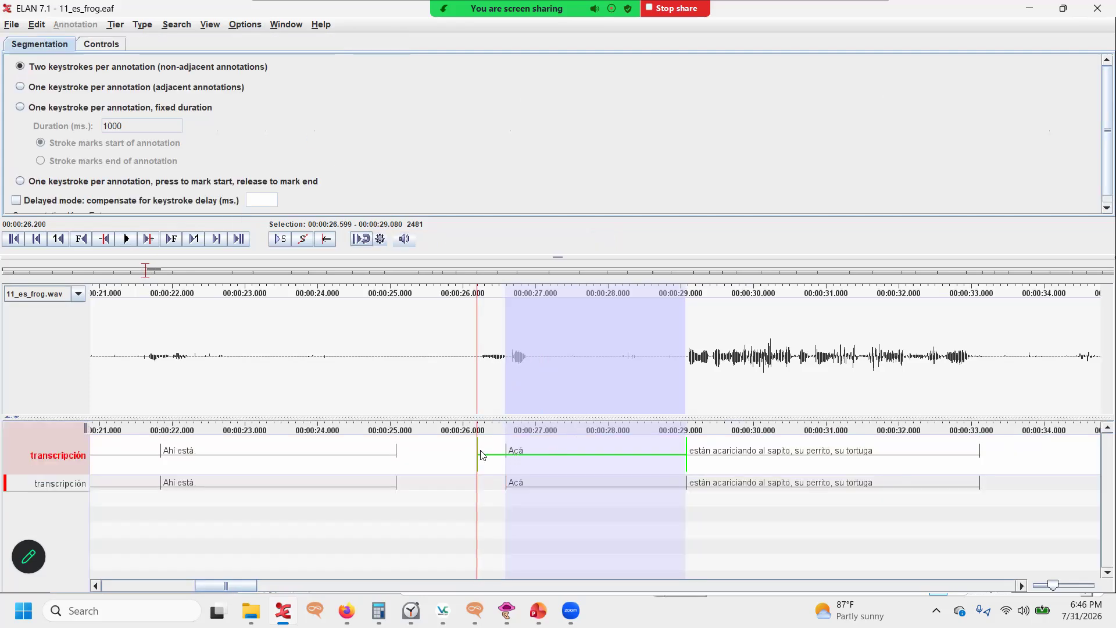
{"action": "left_click_drag", "start_coordinate": [684, 459], "coordinate": [534, 459]}
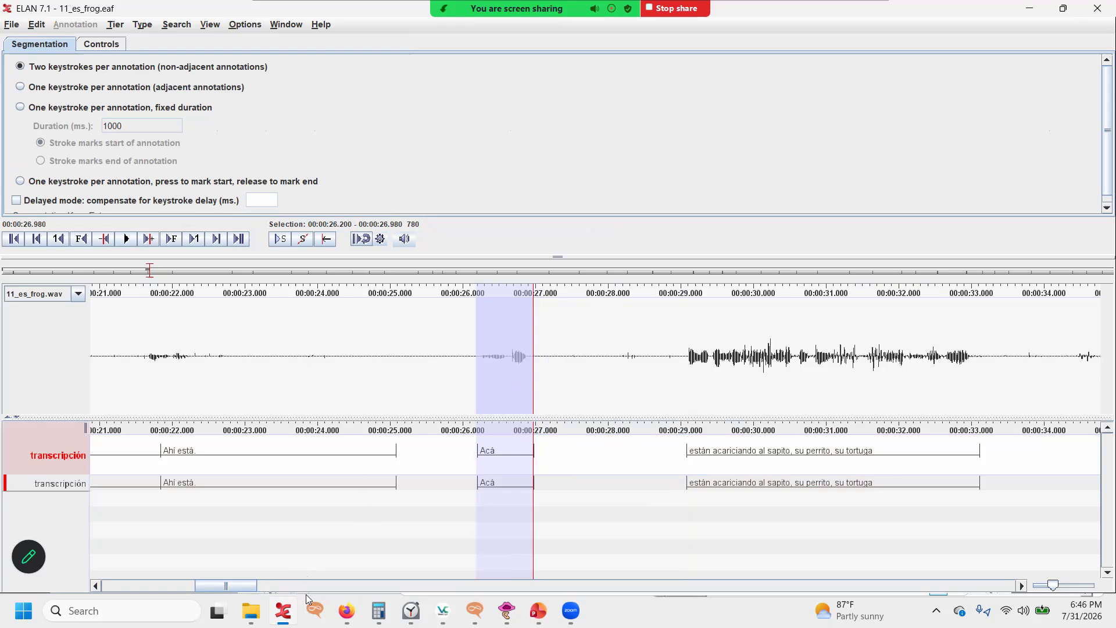
Move the start of the "Acá están felices el sapito." annotation earlier to about 40.0 seconds
{"action": "left_click_drag", "start_coordinate": [208, 584], "coordinate": [127, 576]}
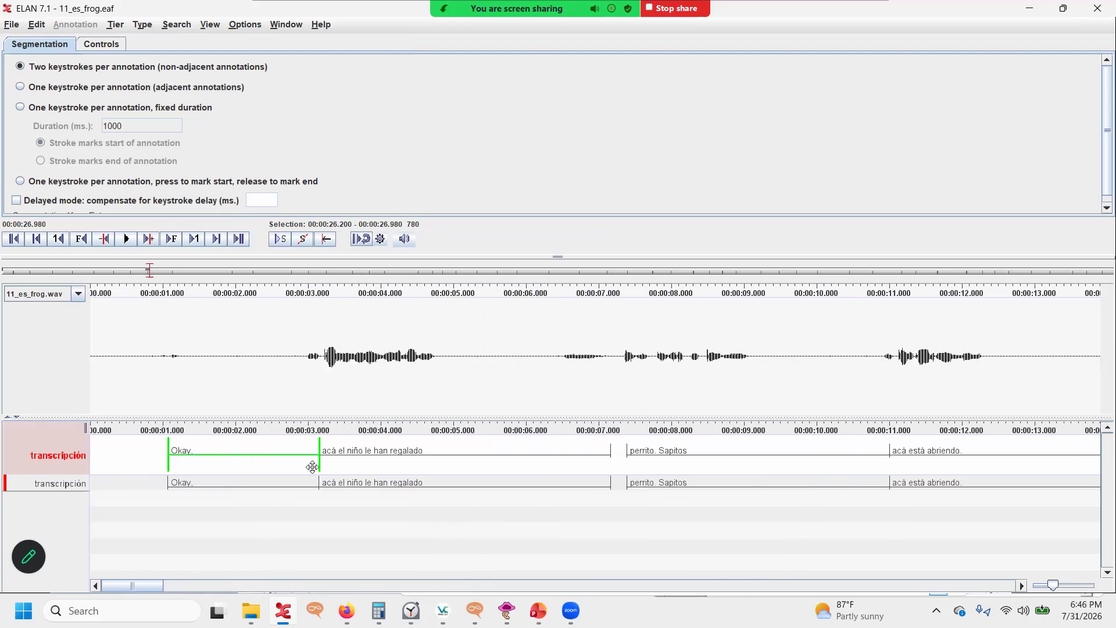
{"action": "left_click", "coordinate": [355, 458]}
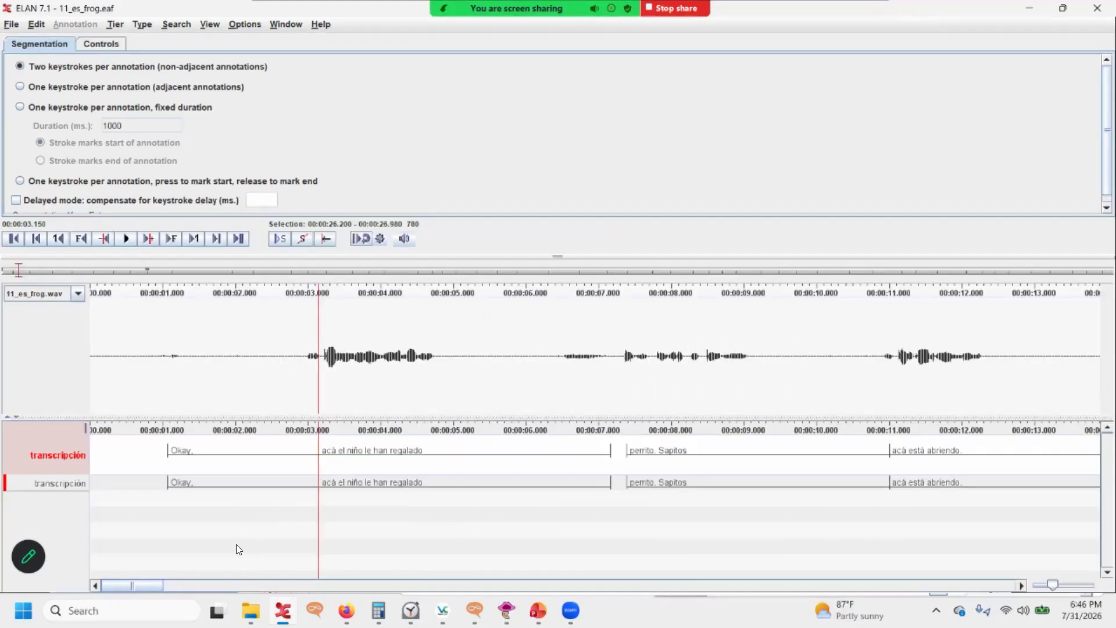
{"action": "left_click_drag", "start_coordinate": [151, 584], "coordinate": [322, 579]}
{"action": "left_click", "coordinate": [473, 456]}
{"action": "left_click_drag", "start_coordinate": [473, 456], "coordinate": [456, 456]}
Adjust the "la tortuga, el perrito." annotation to run from about 43.71 to 45.57 seconds
{"action": "mouse_move", "coordinate": [642, 452]}
{"action": "left_mouse_down"}
{"action": "mouse_move", "coordinate": [626, 452]}
{"action": "mouse_move", "coordinate": [654, 453]}
{"action": "left_mouse_up"}
{"action": "left_click", "coordinate": [692, 460]}
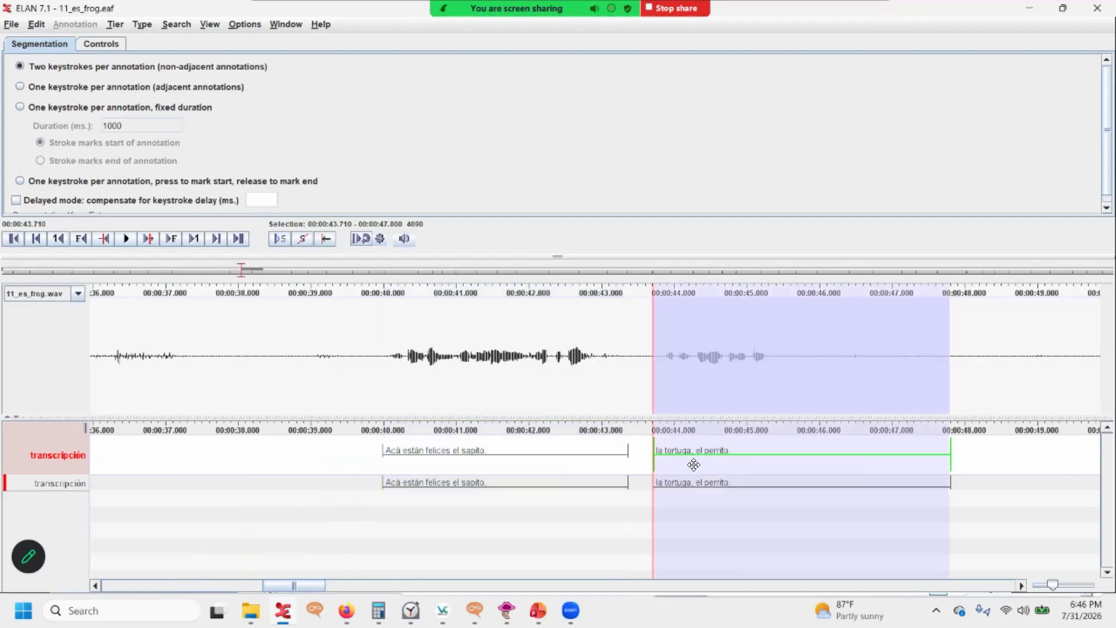
{"action": "left_click_drag", "start_coordinate": [949, 453], "coordinate": [788, 453]}
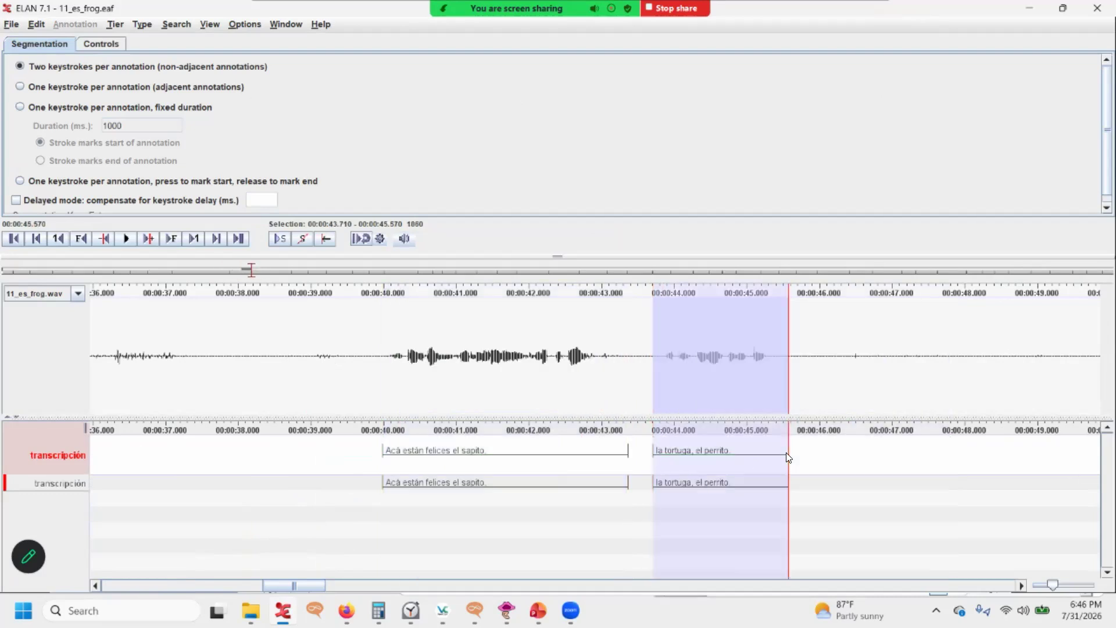
Play the audio from just before the "Okay. El niño está jugando. El sapito" annotation into the "está de panza" annotation
{"action": "left_click", "coordinate": [374, 586]}
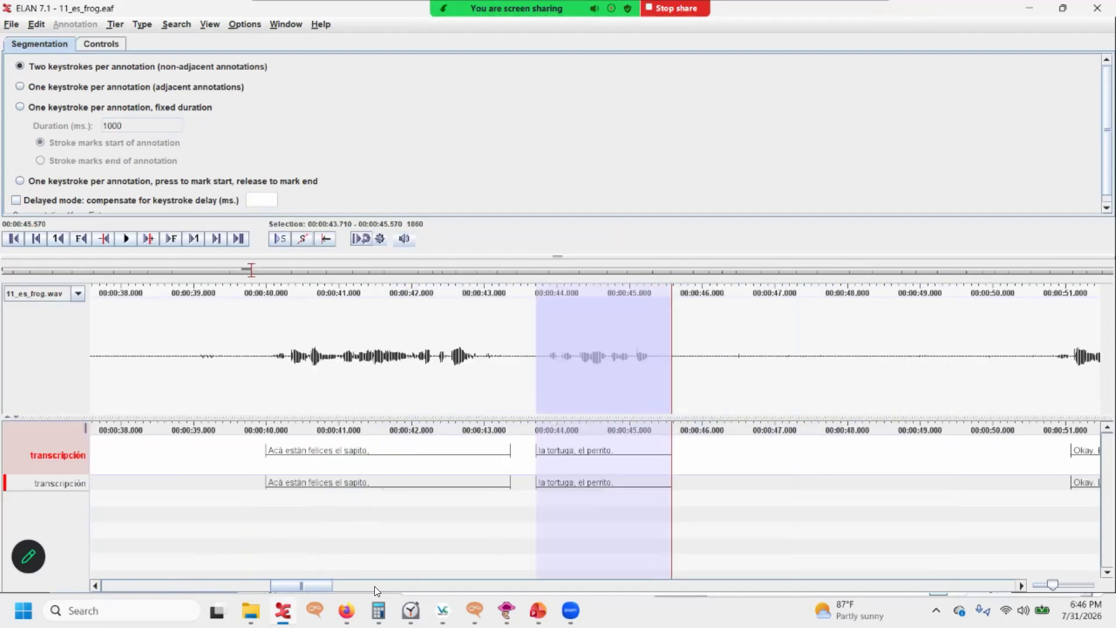
{"action": "left_click_drag", "start_coordinate": [370, 586], "coordinate": [362, 586]}
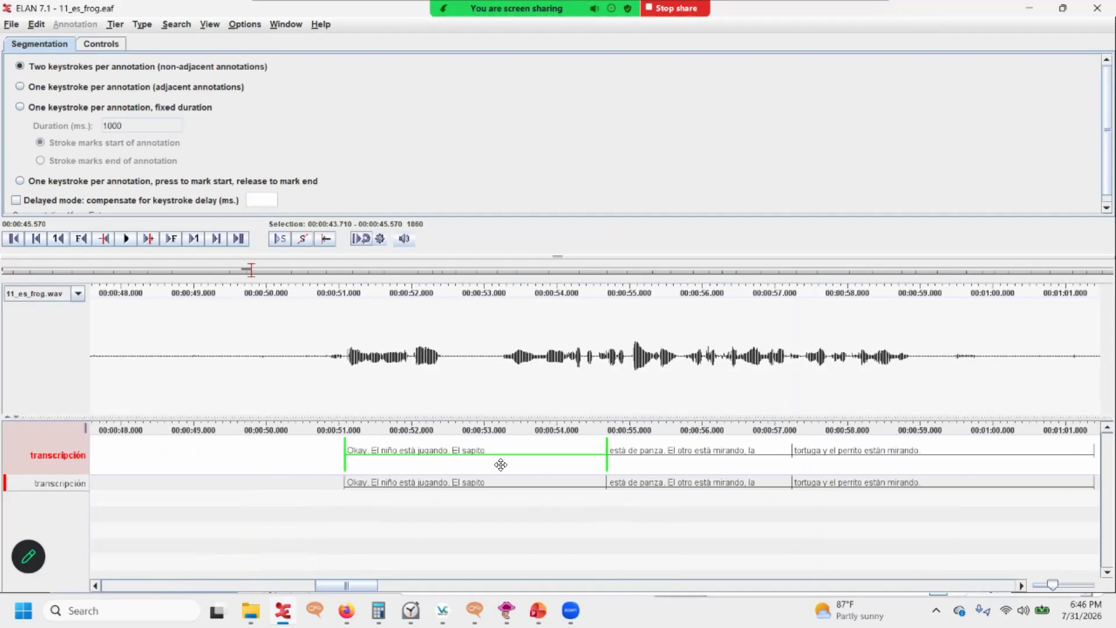
{"action": "left_click", "coordinate": [333, 367]}
{"action": "left_click", "coordinate": [318, 357]}
{"action": "left_click", "coordinate": [126, 241]}
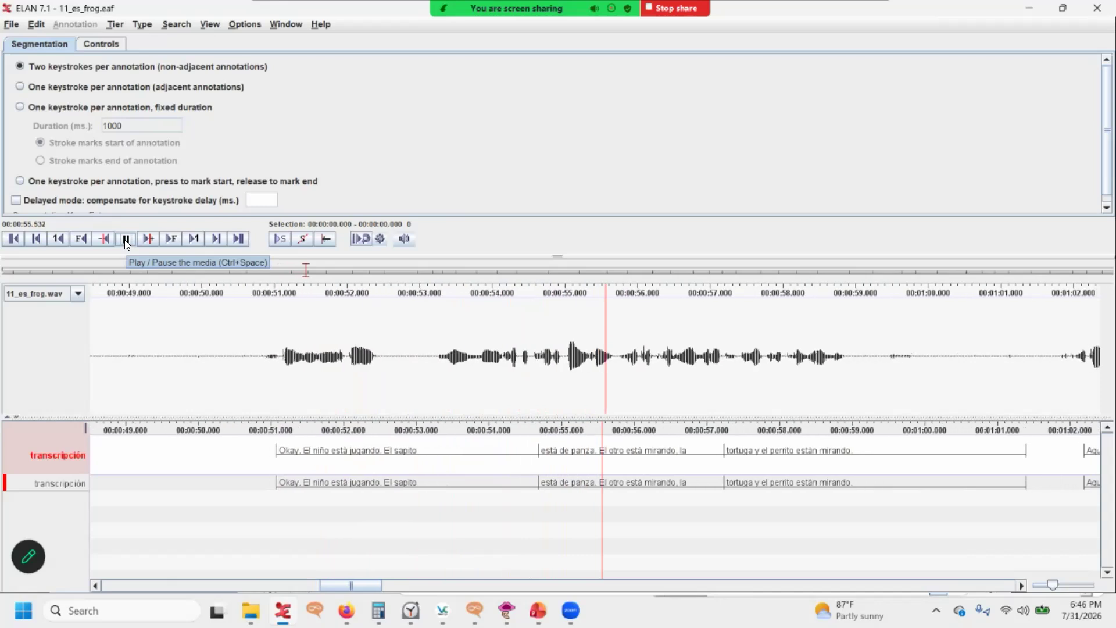
{"action": "left_click", "coordinate": [126, 239]}
Move the end of the "Okay. El niño está jugando. El sapito" annotation earlier to about 52.85 seconds
{"action": "left_click_drag", "start_coordinate": [382, 372], "coordinate": [815, 383]}
{"action": "left_click_drag", "start_coordinate": [350, 370], "coordinate": [229, 366]}
{"action": "left_click", "coordinate": [391, 451]}
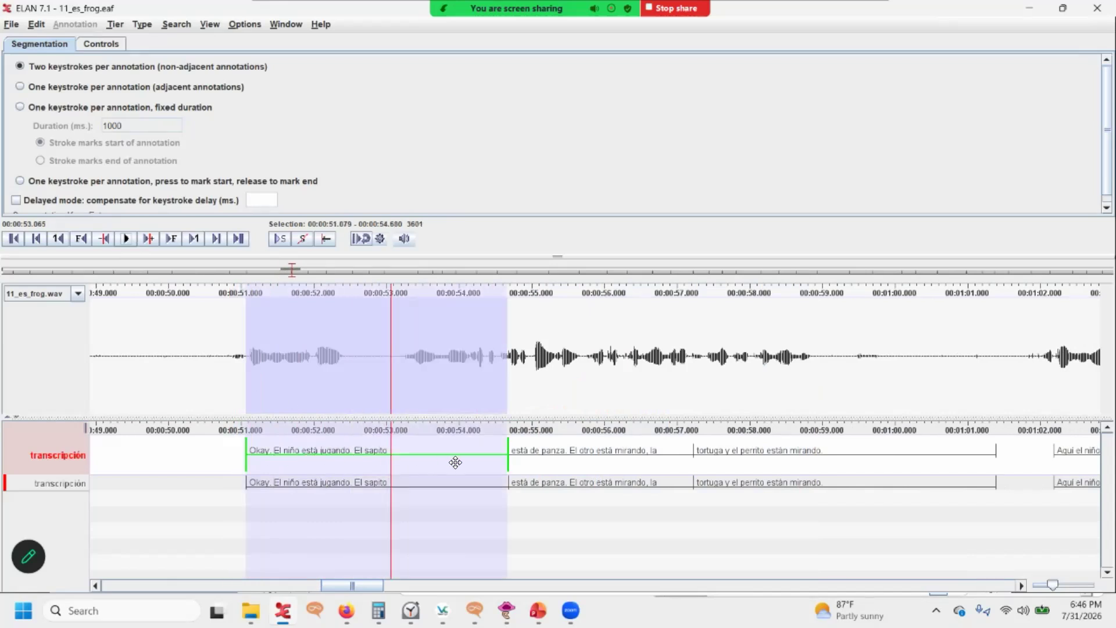
{"action": "left_click_drag", "start_coordinate": [506, 452], "coordinate": [376, 452]}
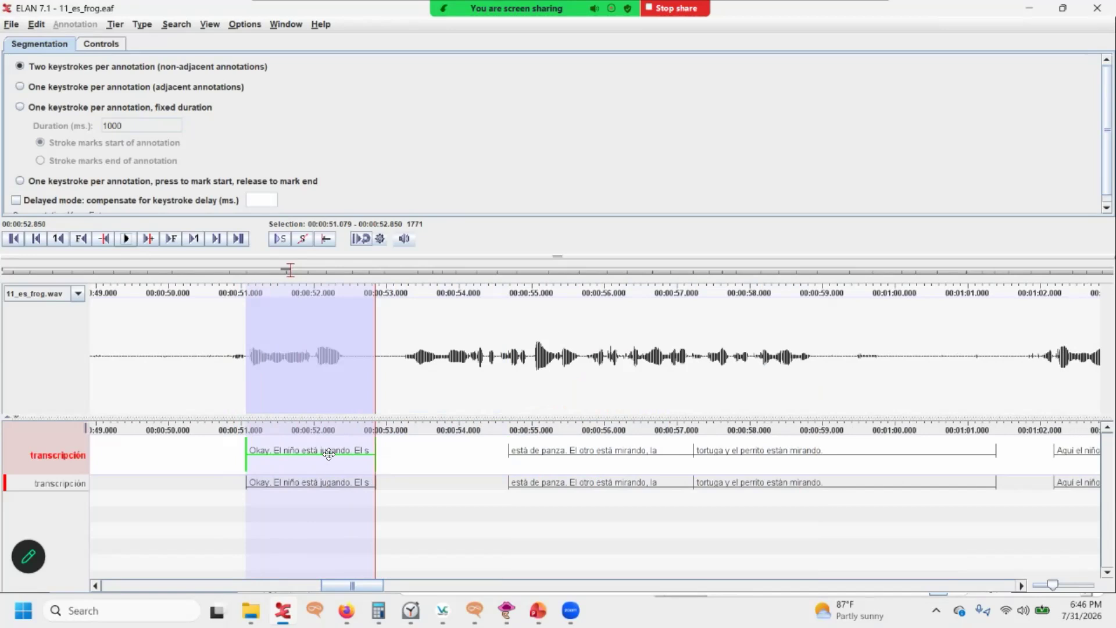
Move the start of the "está de panza. El otro está mirando, la" annotation earlier to about 53.18 seconds
{"action": "left_click_drag", "start_coordinate": [509, 454], "coordinate": [400, 453]}
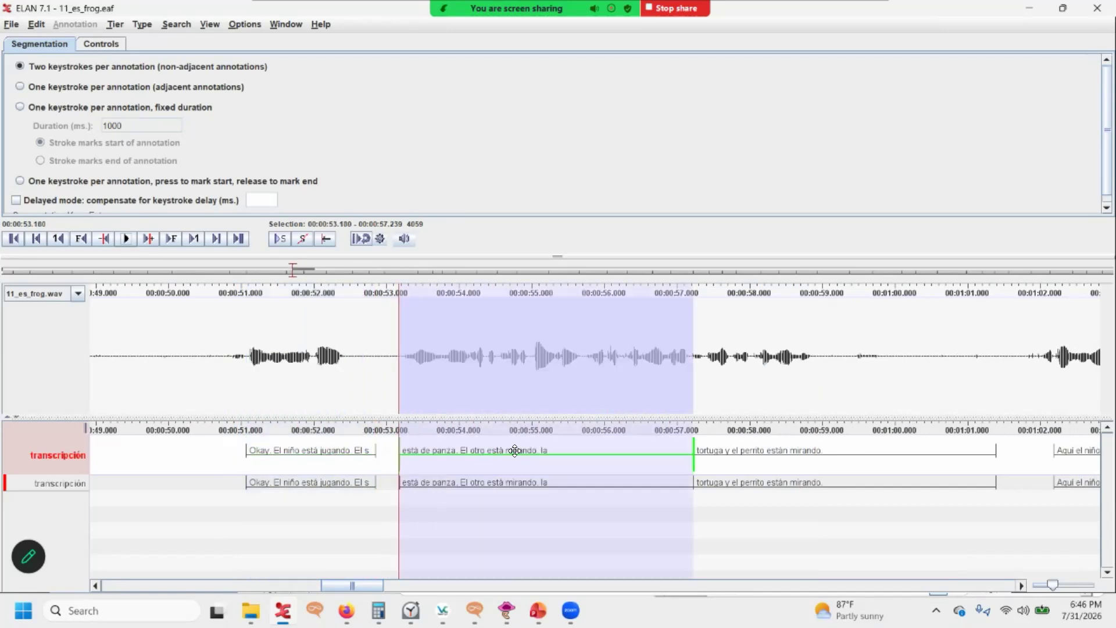
{"action": "left_click", "coordinate": [605, 457]}
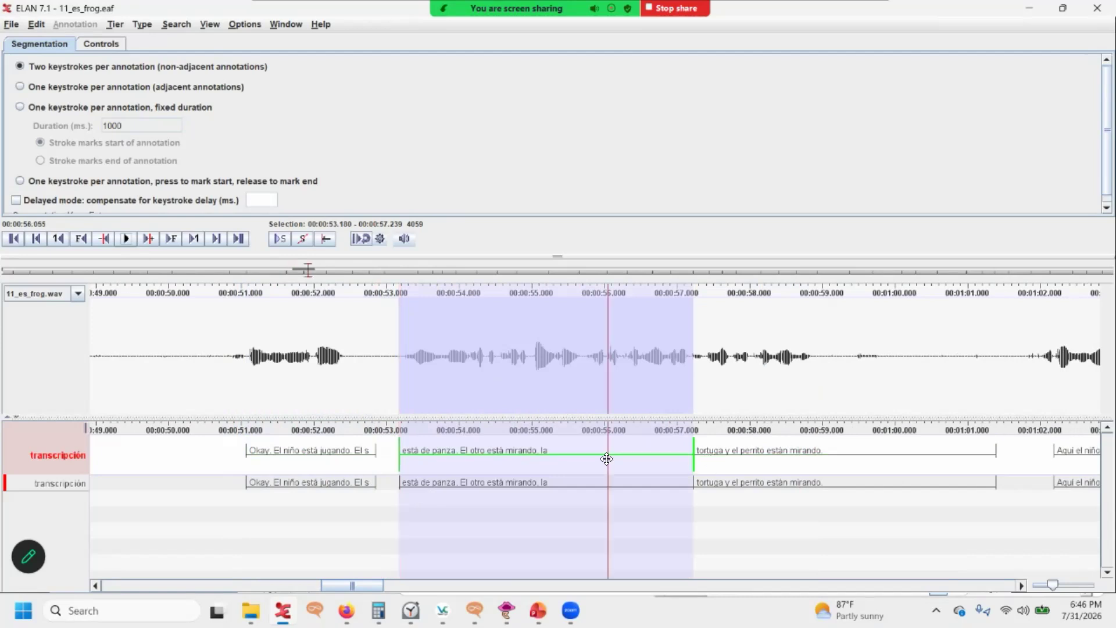
{"action": "left_click", "coordinate": [588, 449]}
Merge the "está de panza" annotation with the following "tortuga y el perrito" annotation and end the merged one at about 59.16 seconds
{"action": "right_click", "coordinate": [549, 454]}
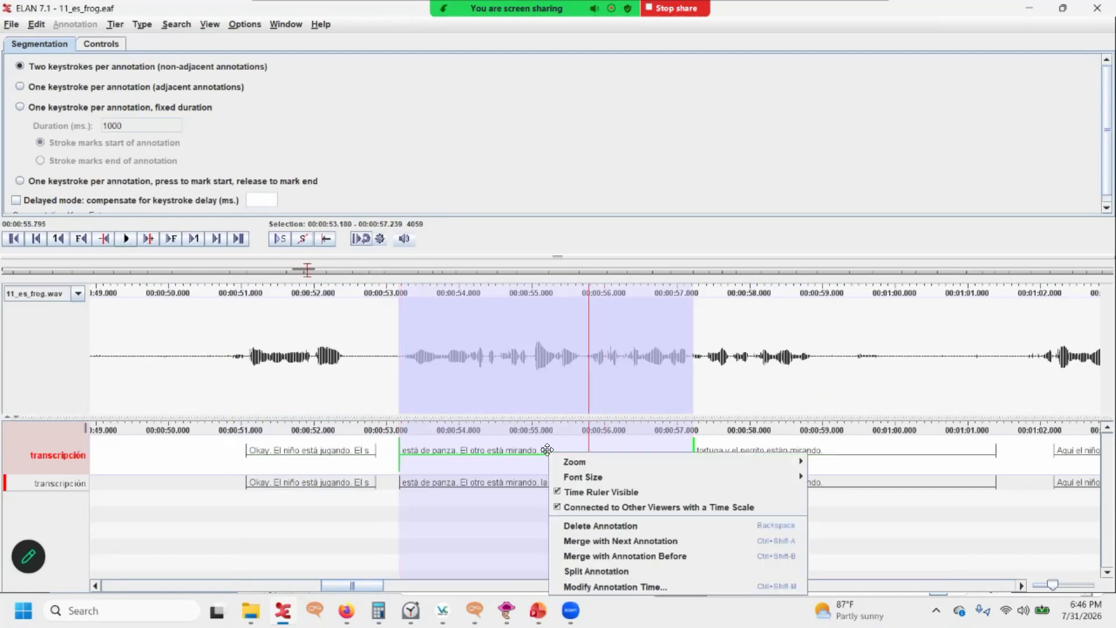
{"action": "left_click", "coordinate": [642, 539]}
{"action": "left_click_drag", "start_coordinate": [988, 447], "coordinate": [835, 449]}
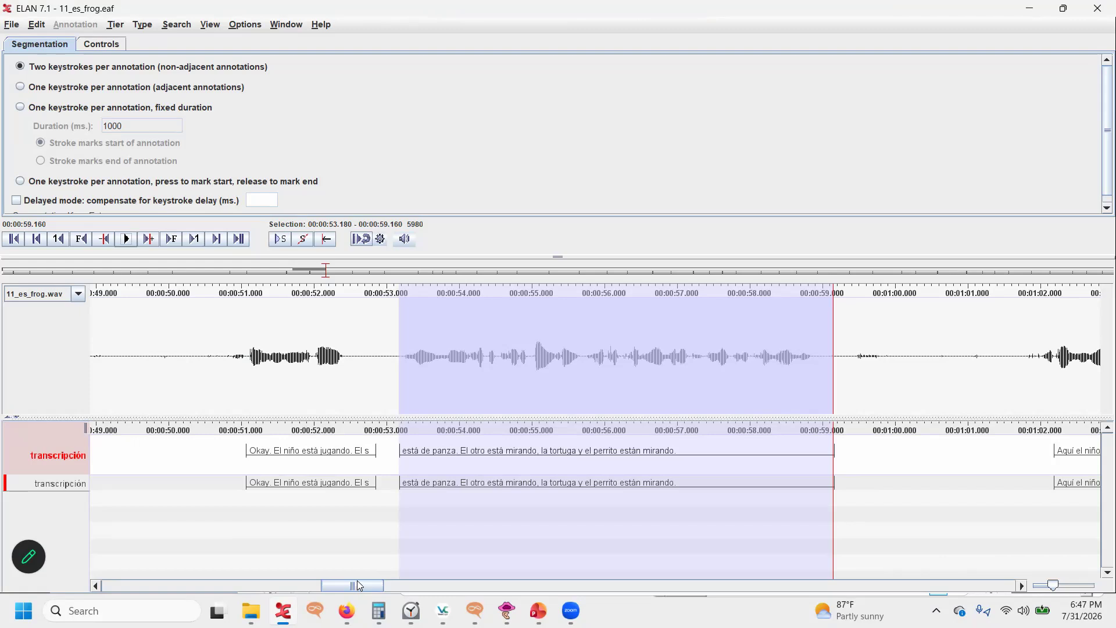
Switch back to Annotation Mode and make traducción the active tier
{"action": "left_click_drag", "start_coordinate": [364, 584], "coordinate": [388, 598]}
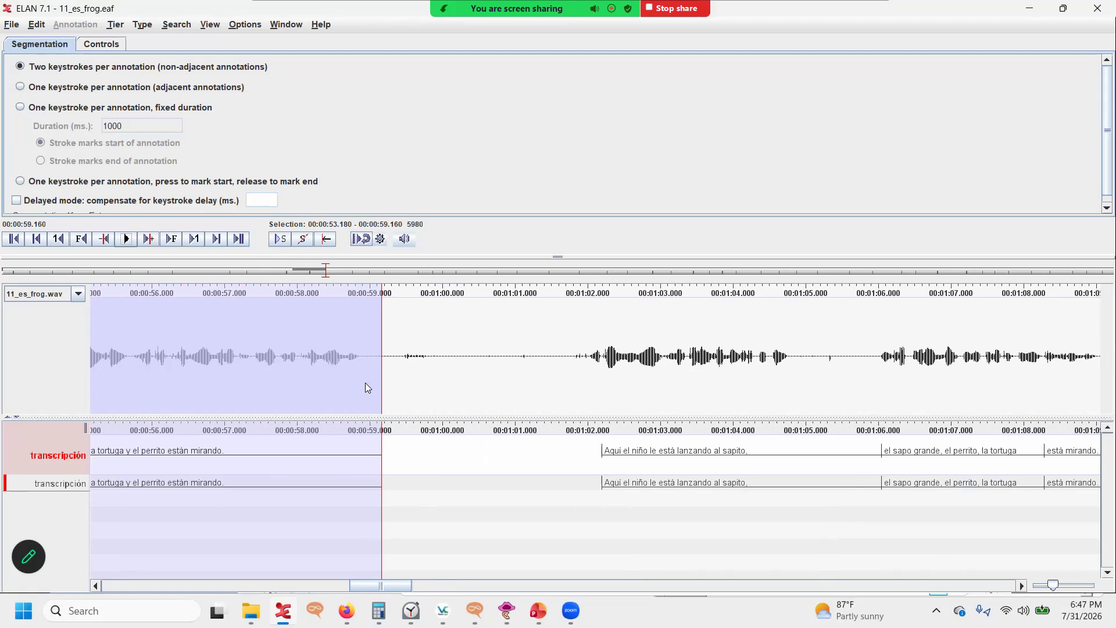
{"action": "left_click", "coordinate": [247, 27]}
{"action": "left_click", "coordinate": [255, 55]}
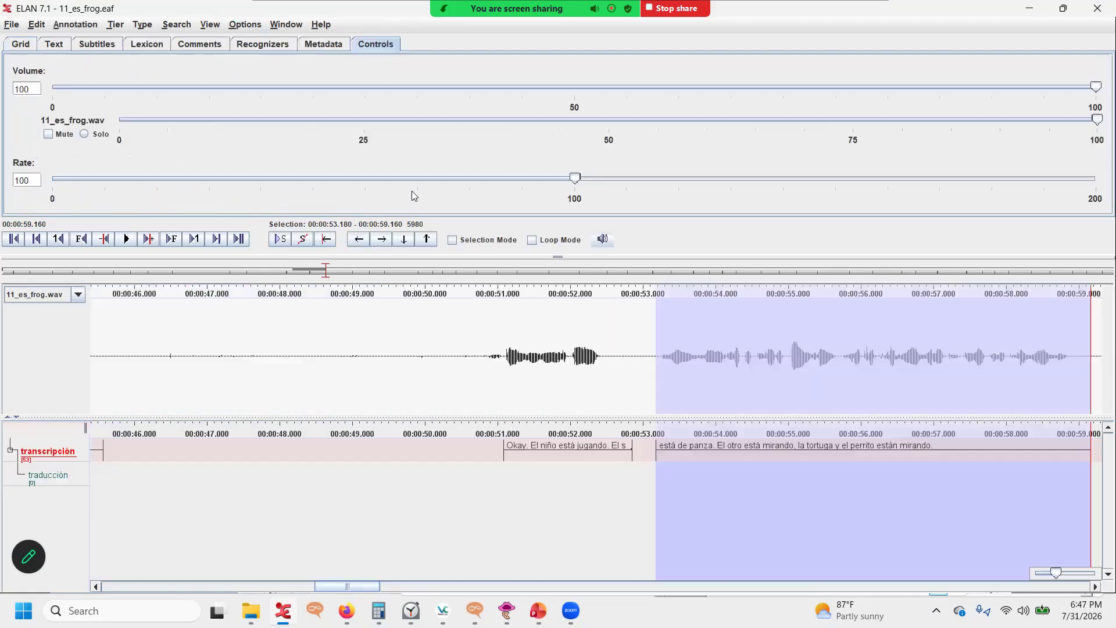
{"action": "double_click", "coordinate": [51, 480]}
Add the translation "okay, the boy is playing" on the traducción tier under the "Okay. El niño está jugando" annotation
{"action": "left_click_drag", "start_coordinate": [338, 589], "coordinate": [344, 589]}
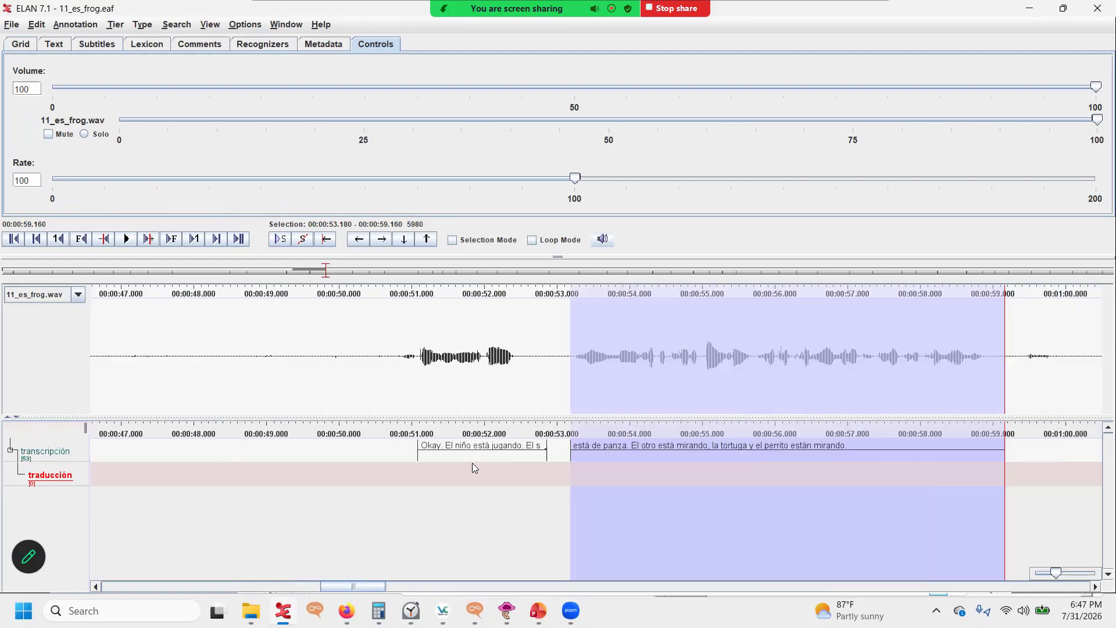
{"action": "double_click", "coordinate": [479, 472]}
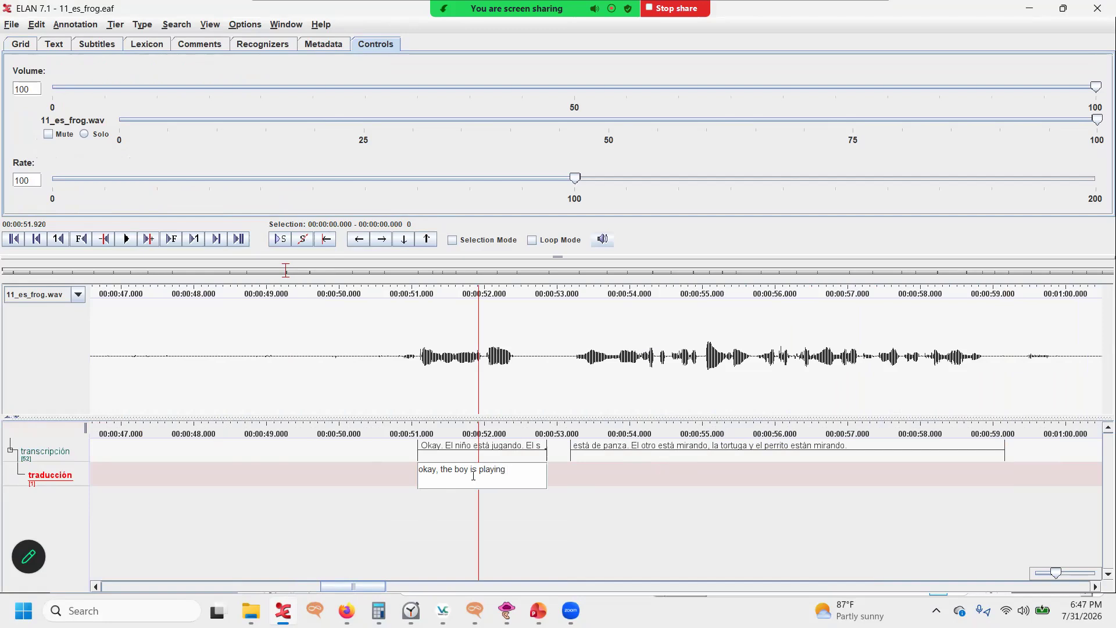
{"action": "left_click", "coordinate": [475, 478]}
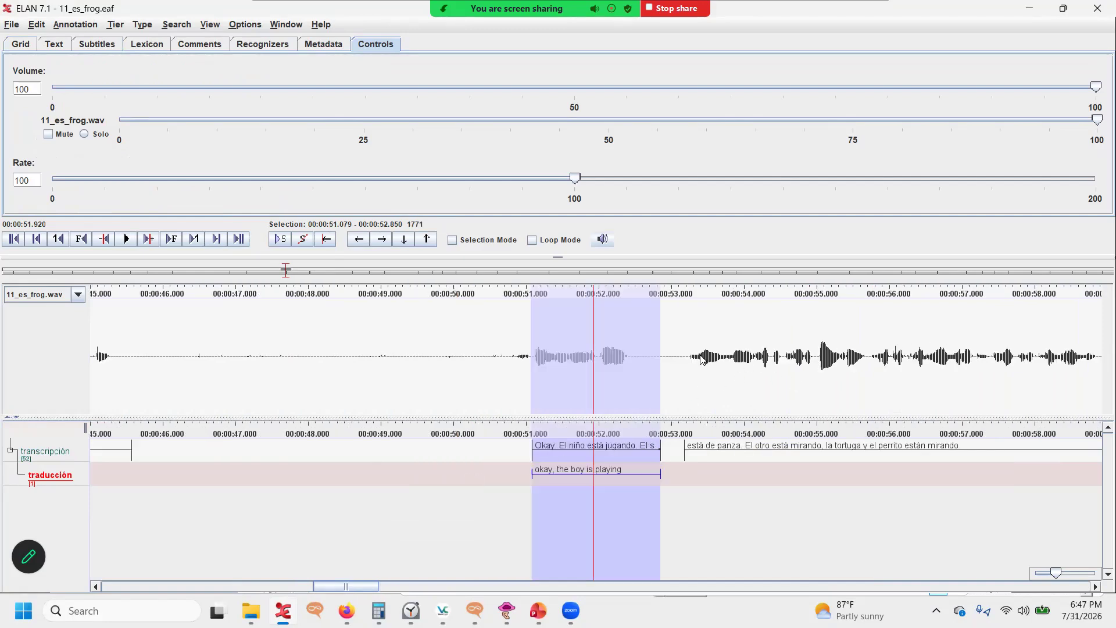
{"action": "left_click", "coordinate": [699, 410]}
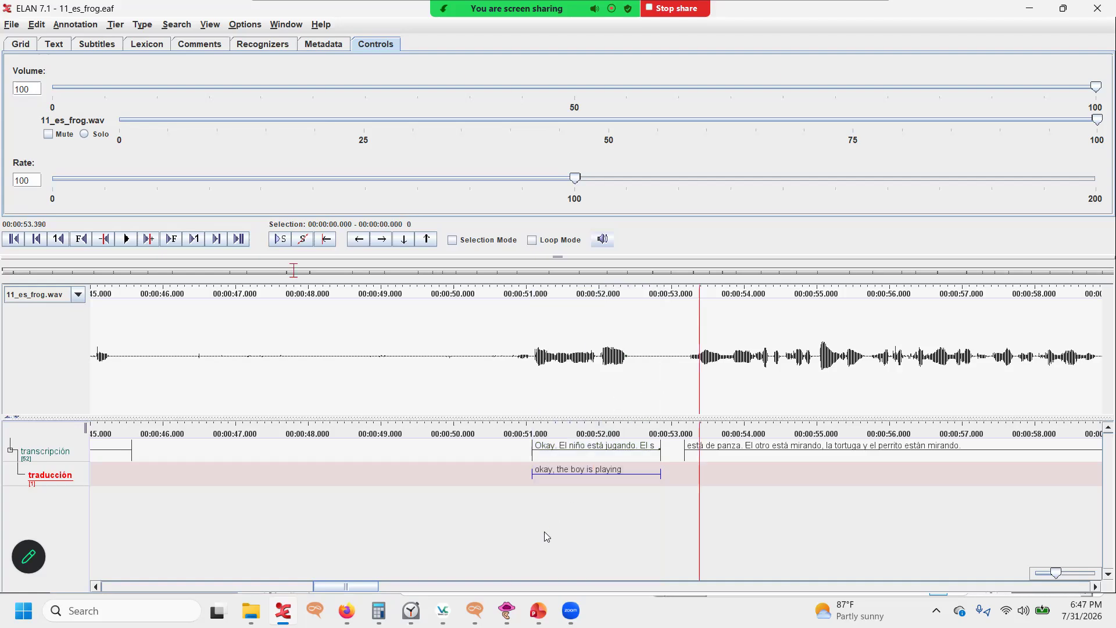
Select the final "Yeah." annotation at the end of the recording and play its audio
{"action": "left_click_drag", "start_coordinate": [364, 588], "coordinate": [1069, 581]}
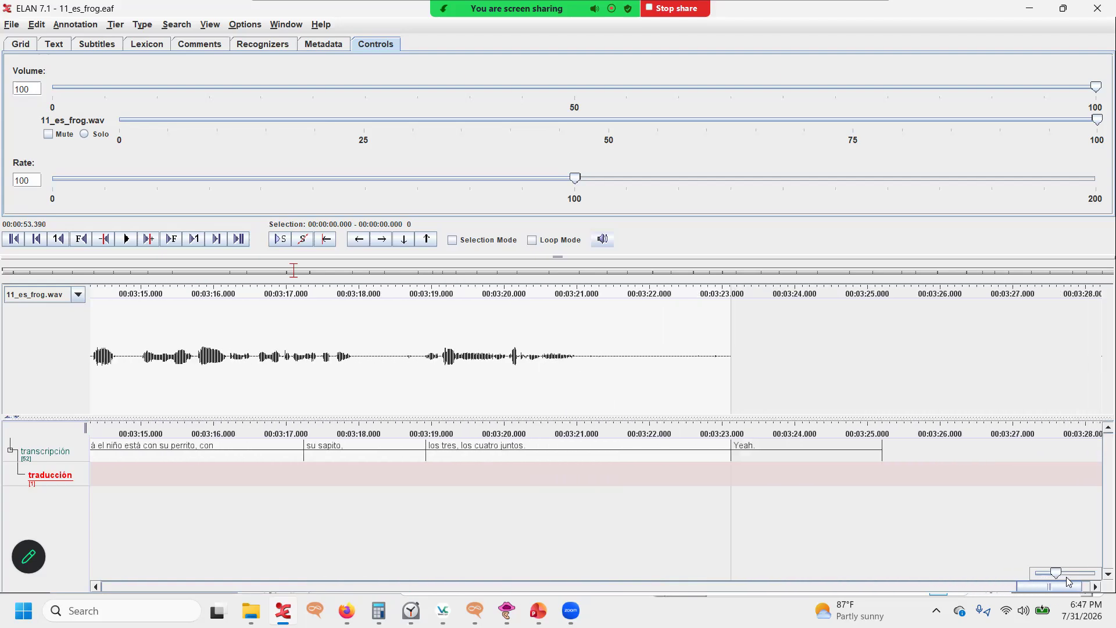
{"action": "left_click", "coordinate": [785, 455]}
{"action": "left_click", "coordinate": [280, 239]}
{"action": "right_click", "coordinate": [622, 450]}
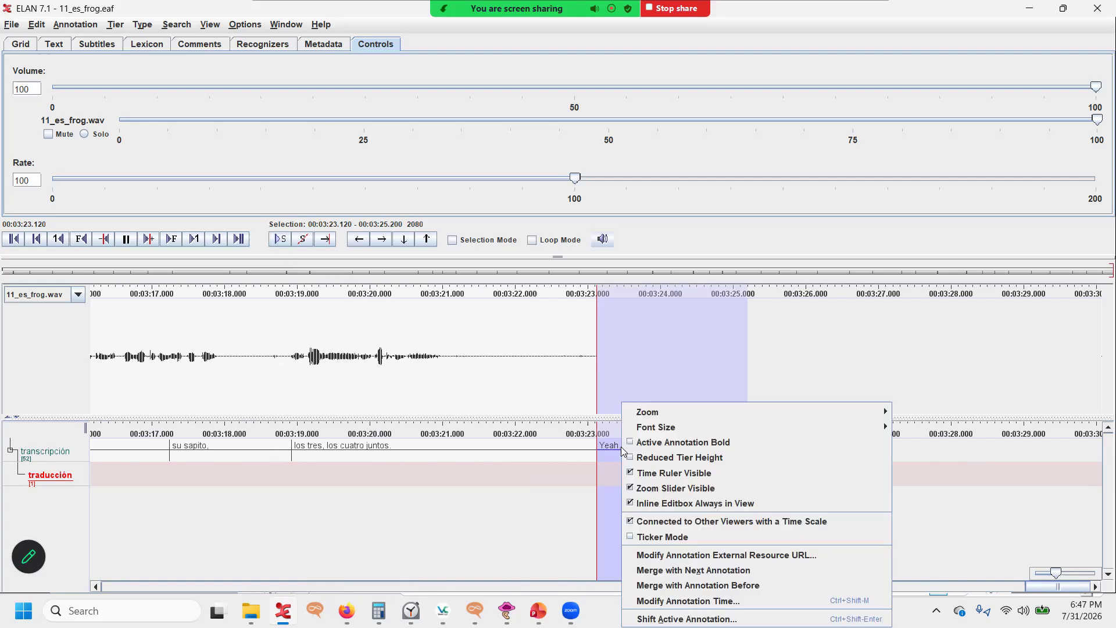
{"action": "left_click", "coordinate": [543, 506]}
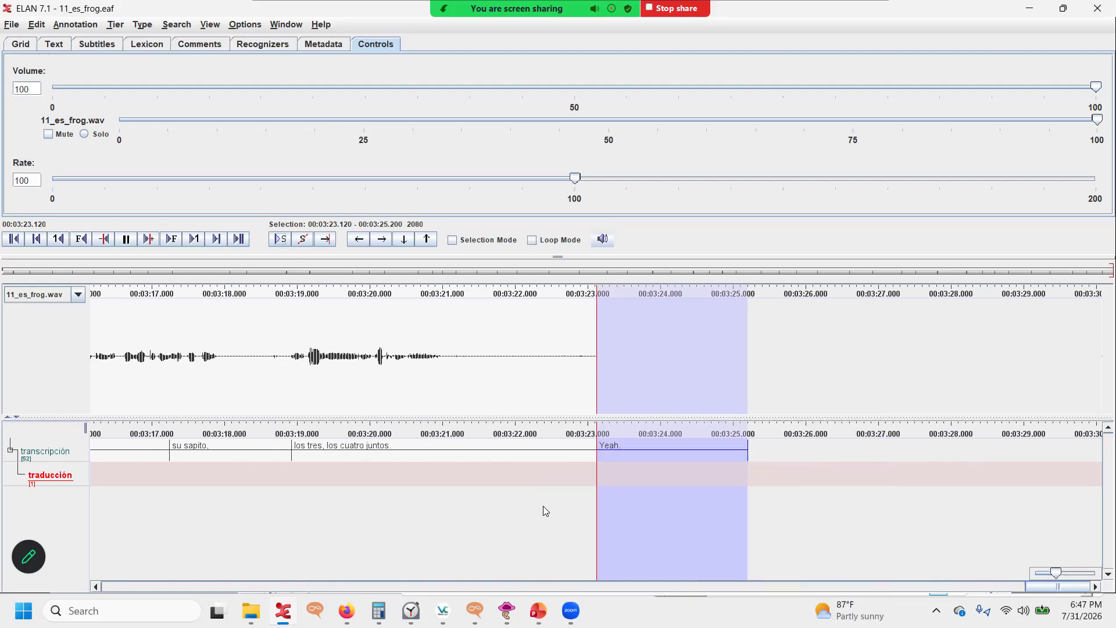
{"action": "right_click", "coordinate": [661, 440]}
{"action": "right_click", "coordinate": [632, 449]}
{"action": "left_click", "coordinate": [75, 24]}
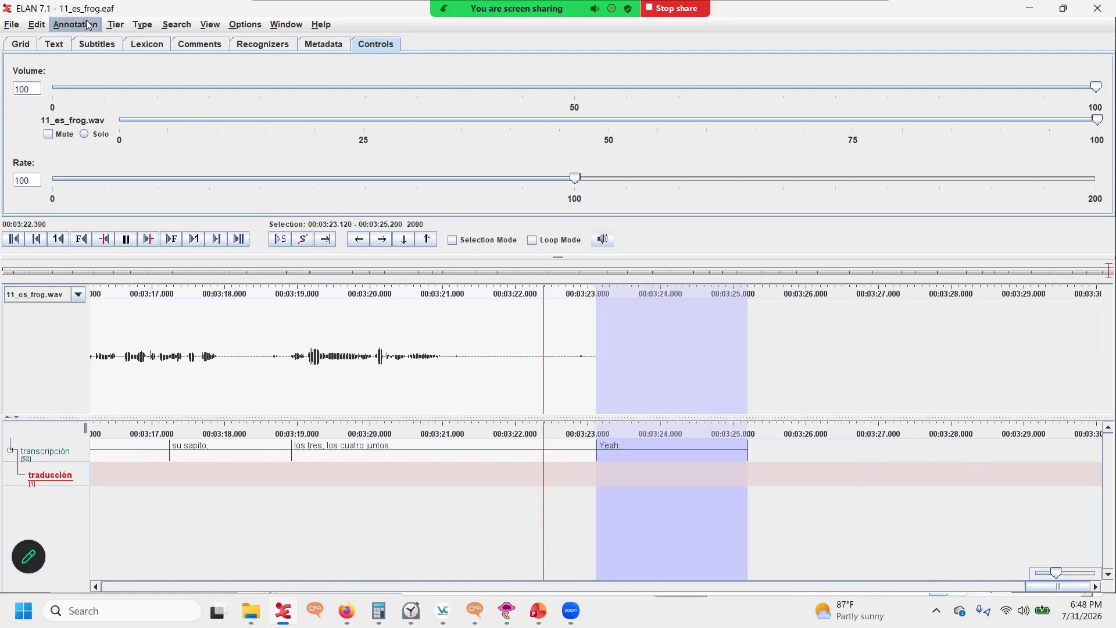
{"action": "mouse_move", "coordinate": [162, 255]}
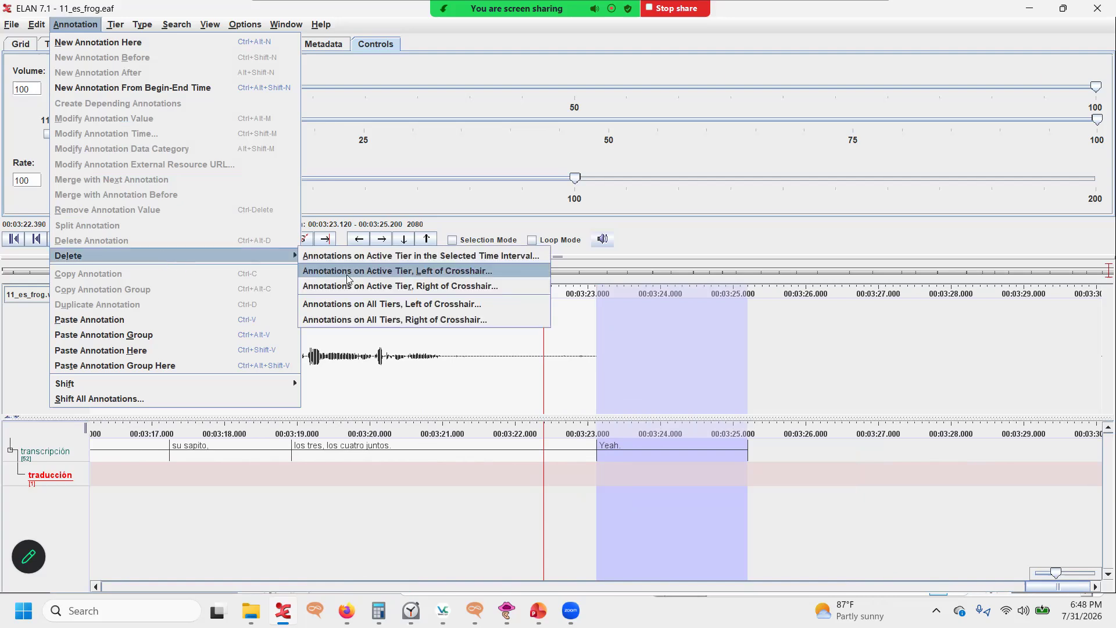
{"action": "left_click", "coordinate": [621, 455]}
{"action": "right_click", "coordinate": [620, 455]}
{"action": "left_click", "coordinate": [540, 483]}
{"action": "left_click_drag", "start_coordinate": [1040, 587], "coordinate": [1070, 568]}
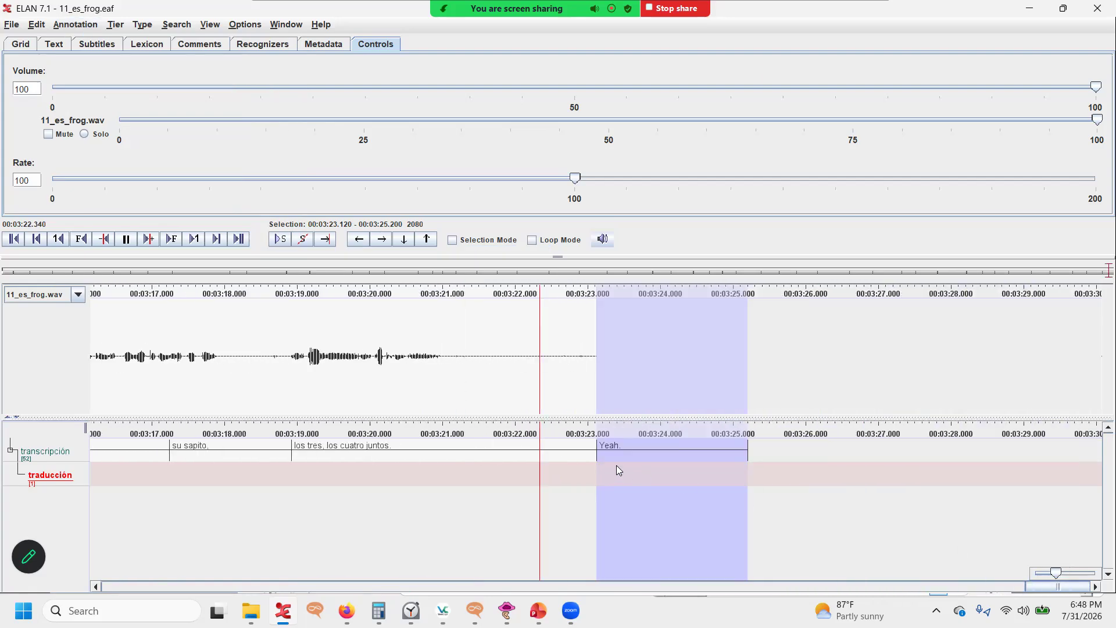
In Segmentation Mode, end "los tres, los cuatro juntos." at about 3:21.4 and adjust "Yeah." to run from about 3:21.88 to 3:23.09
{"action": "left_click", "coordinate": [518, 451]}
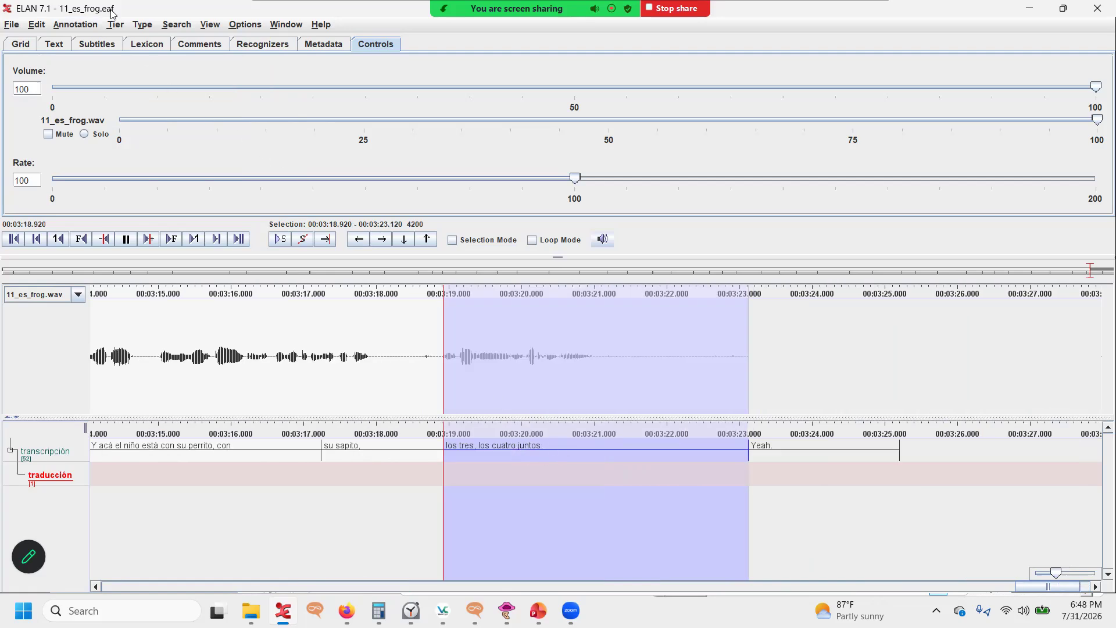
{"action": "left_click", "coordinate": [245, 24]}
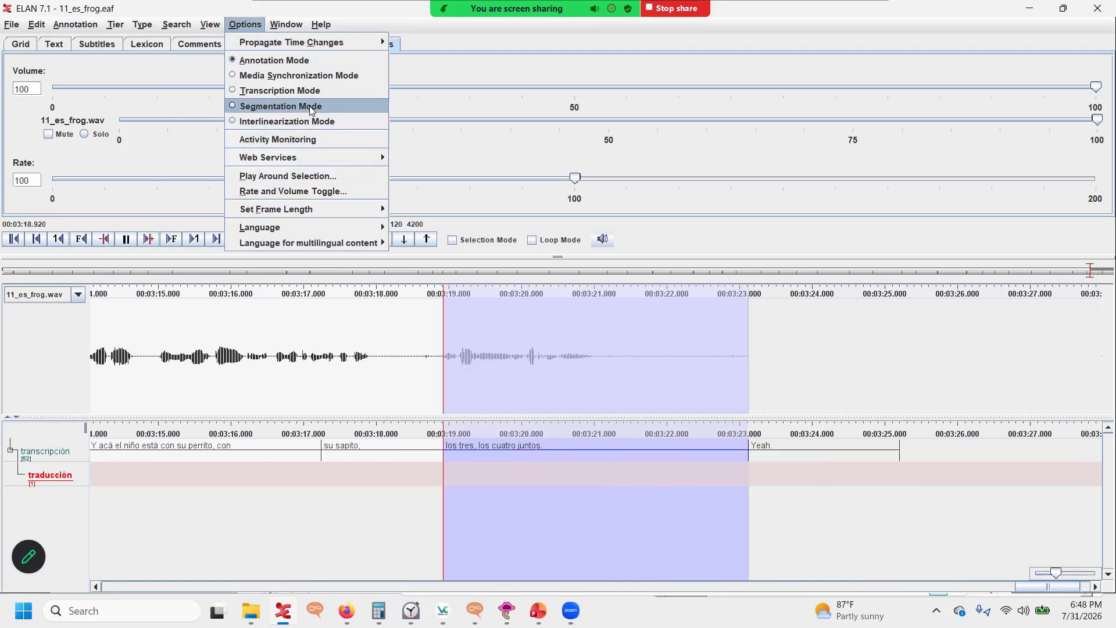
{"action": "key", "text": "Escape"}
{"action": "left_click_drag", "start_coordinate": [747, 445], "coordinate": [715, 452]}
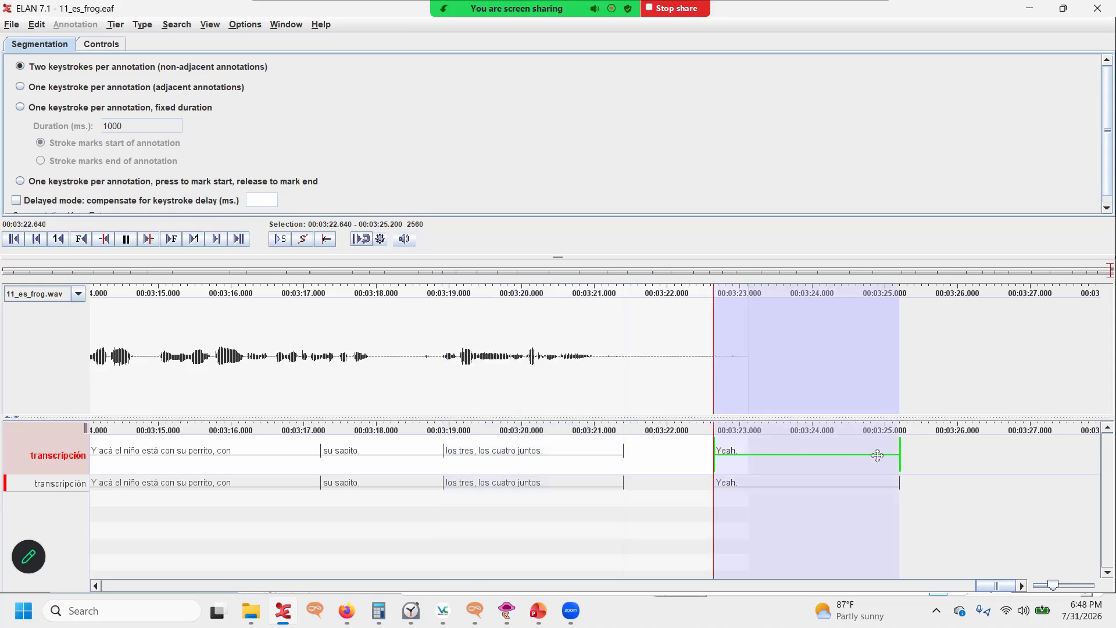
{"action": "left_click_drag", "start_coordinate": [900, 455], "coordinate": [658, 455]}
{"action": "left_click", "coordinate": [601, 354]}
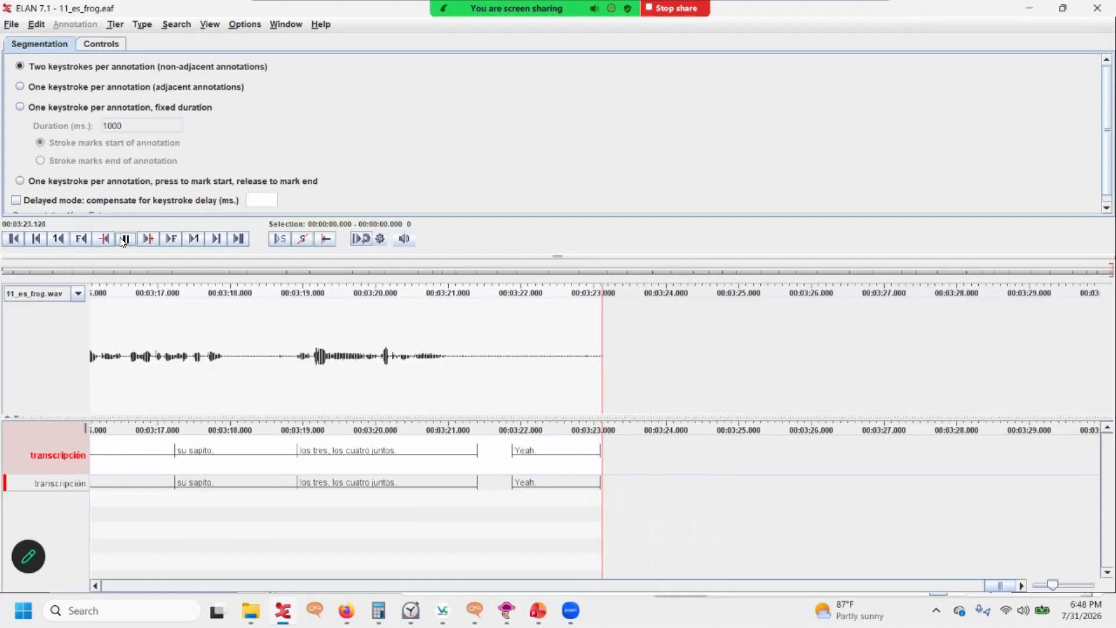
Delete the "Yeah." annotation at the end of the transcripción tier
{"action": "left_click", "coordinate": [532, 458]}
{"action": "right_click", "coordinate": [538, 455]}
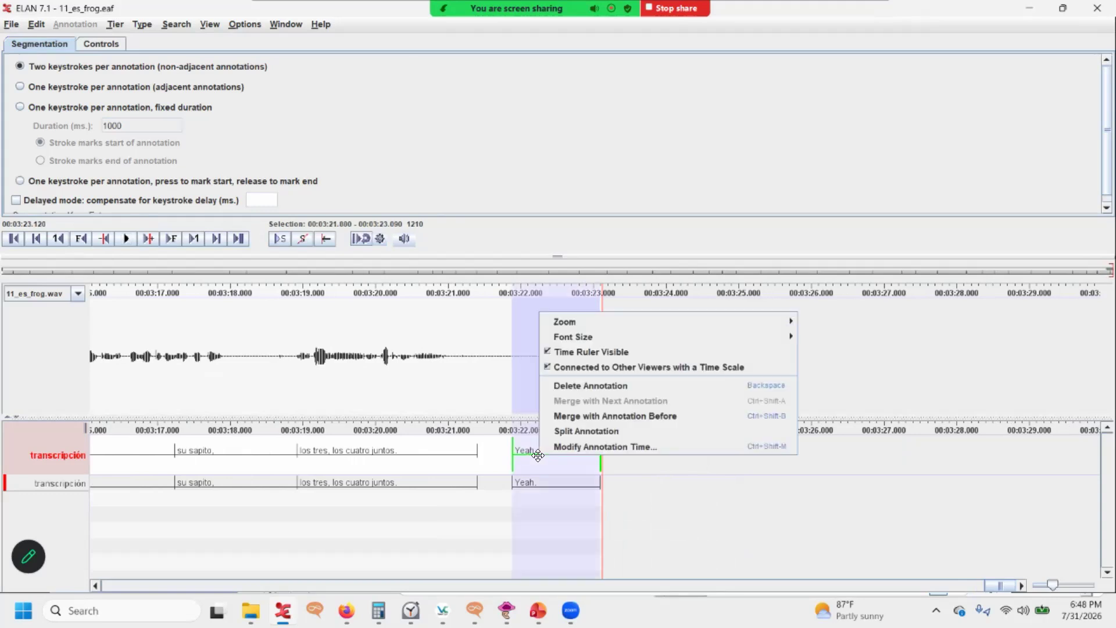
{"action": "left_click", "coordinate": [608, 387]}
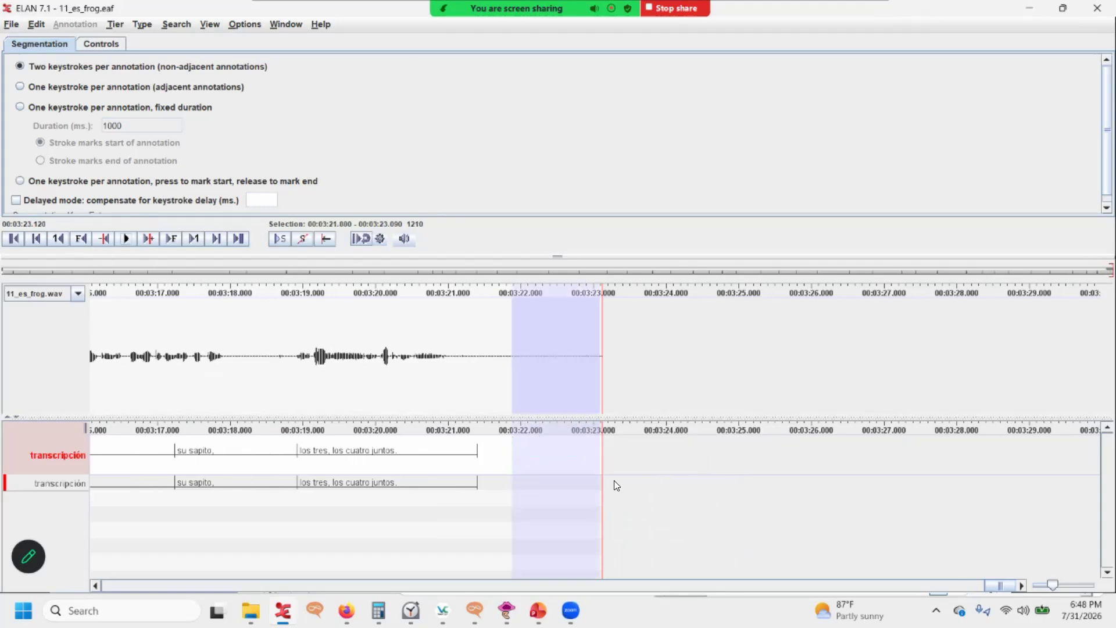